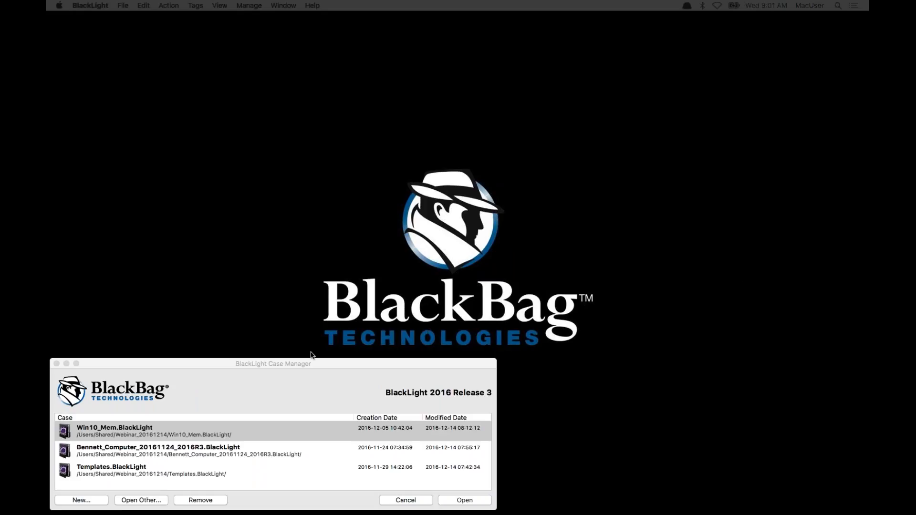
Step: Open the Win10_Mem.BlackLight case from the case list
left_click(135, 429)
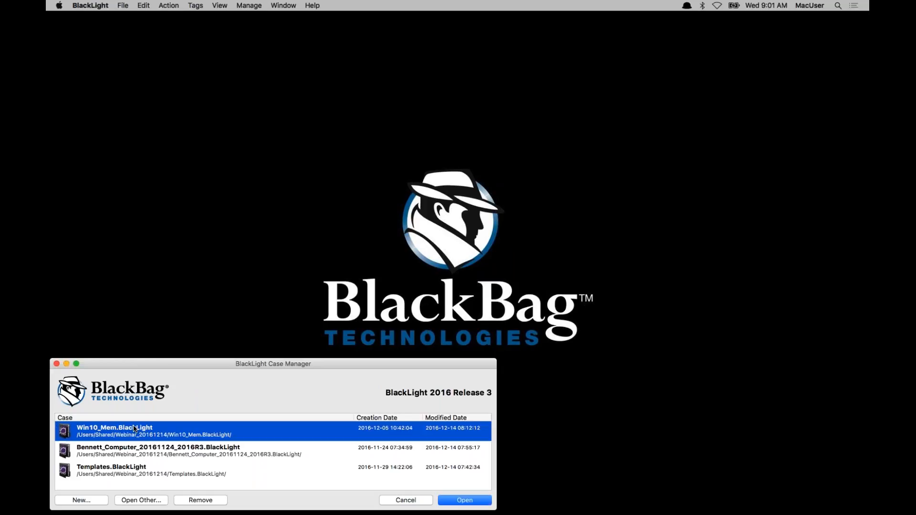
left_click(465, 501)
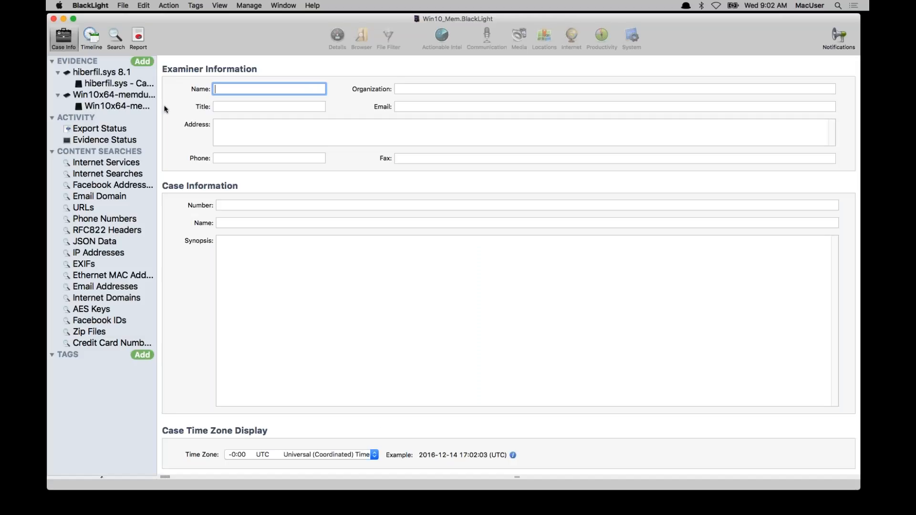
Step: Examine the advanced ingestion options for adding the StudentData (disk3) device as evidence, and cancel without adding it
left_click(146, 63)
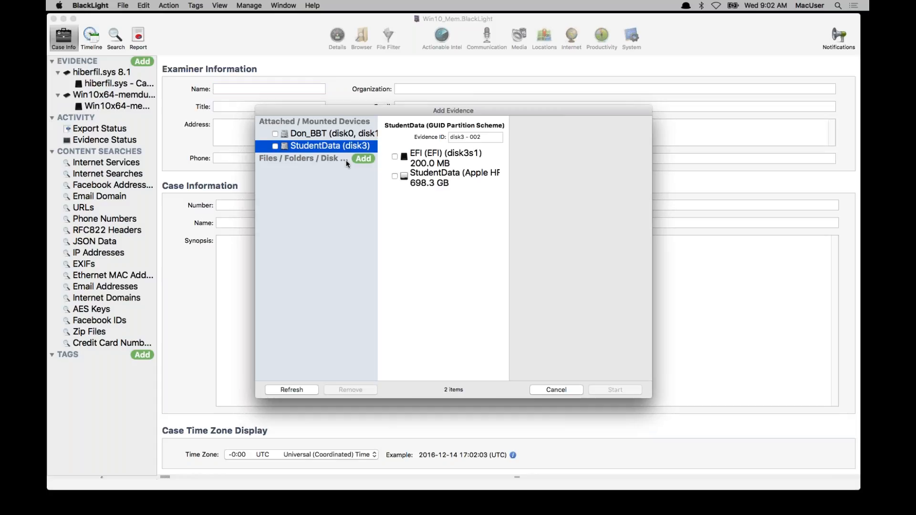
left_click(275, 147)
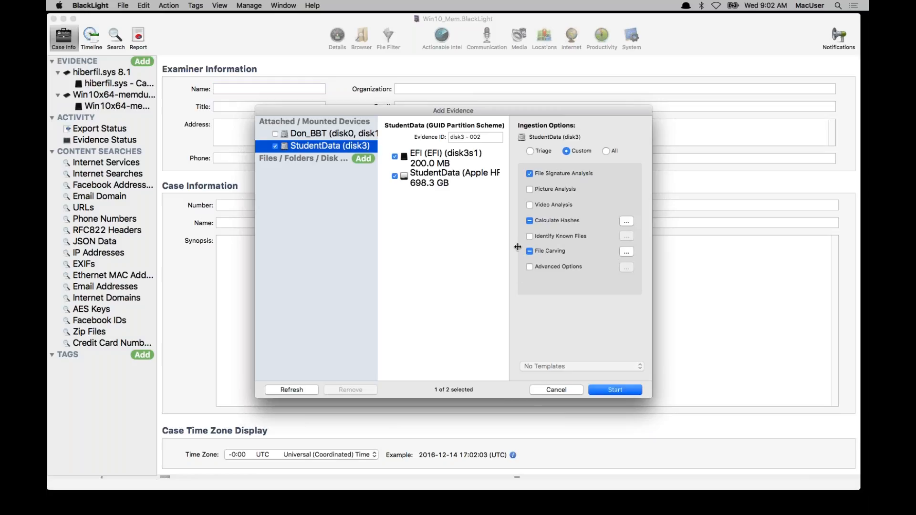
left_click(537, 268)
left_click(629, 269)
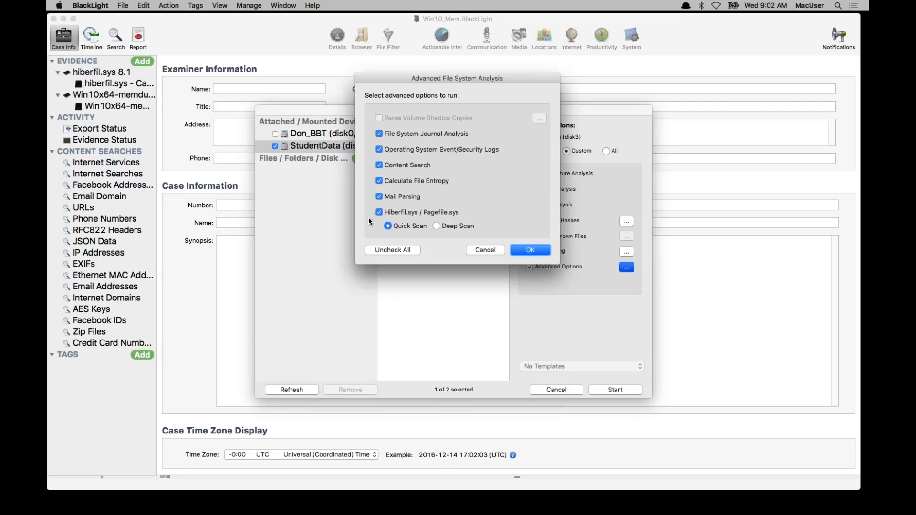
left_click(487, 250)
left_click(558, 392)
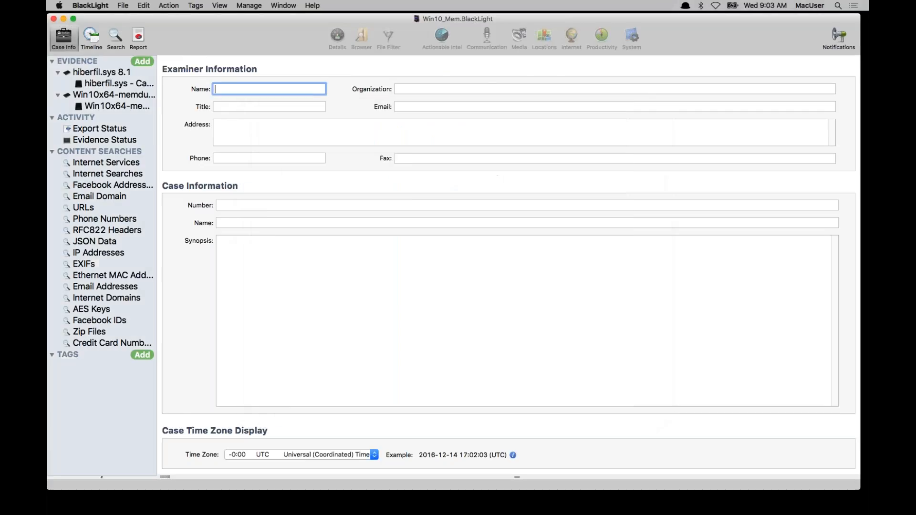
Step: View the memory processes of the hiberfil.sys 8.1 evidence and list the libraries loaded by svchost.exe with PID 780
left_click(116, 76)
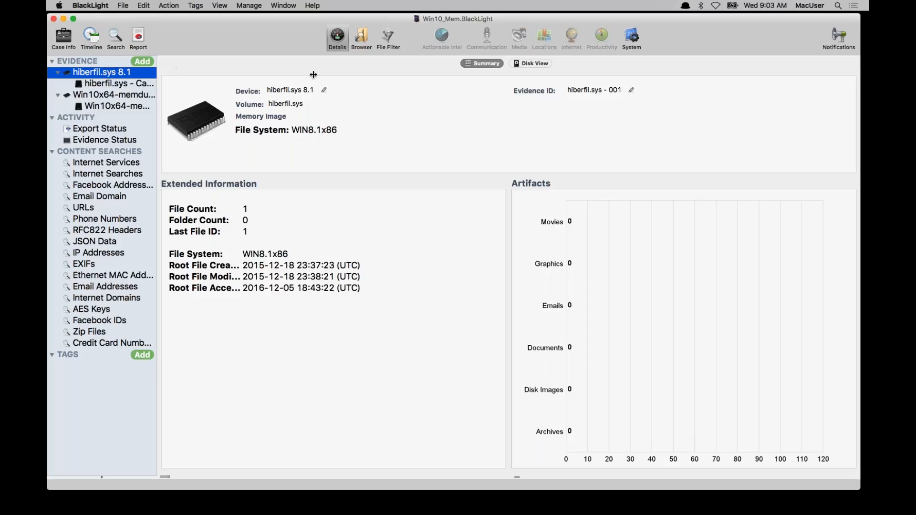
left_click(633, 36)
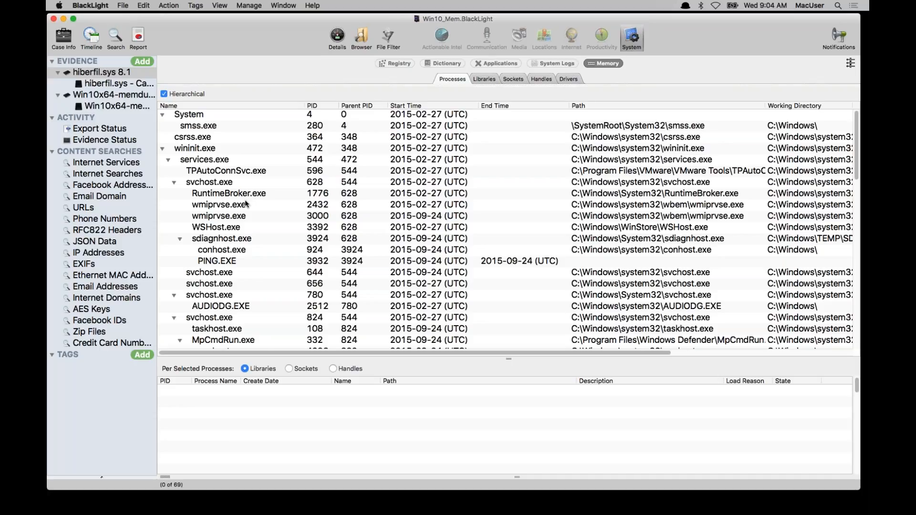
left_click(217, 296)
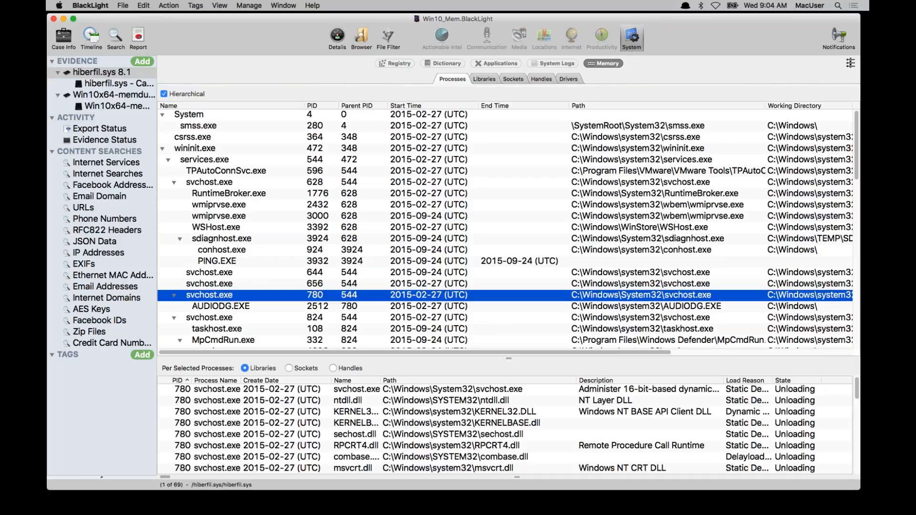
left_click_drag(501, 359, 530, 271)
scroll(309, 176, "down", 10)
scroll(309, 175, "up", 5)
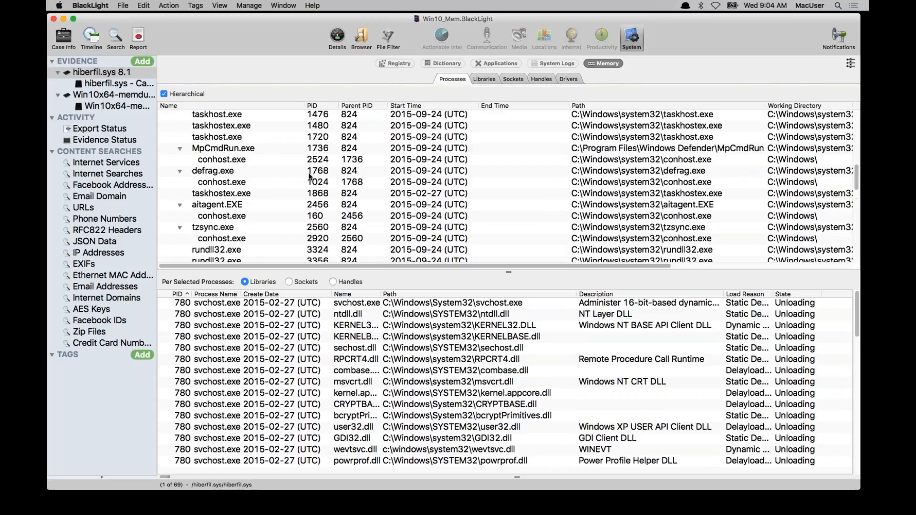
scroll(309, 176, "up", 5)
scroll(310, 176, "down", 2)
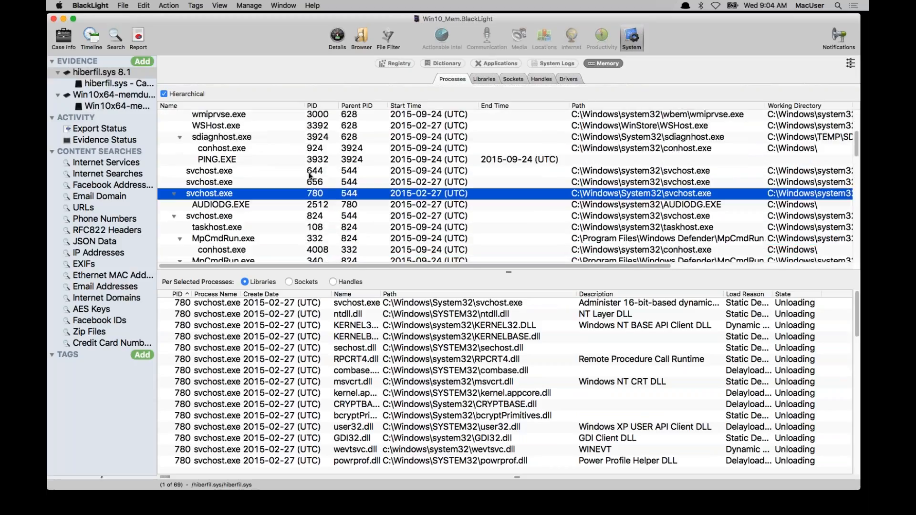
Step: Extend the process selection through svchost.exe with PID 824 and widen the Start Time column to show full timestamps
left_click(241, 204, "shift")
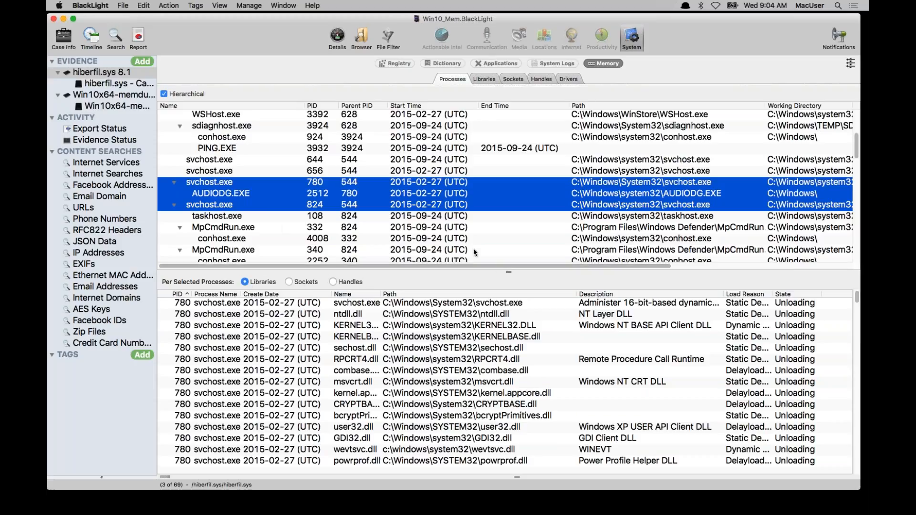
left_click_drag(507, 272, 508, 388)
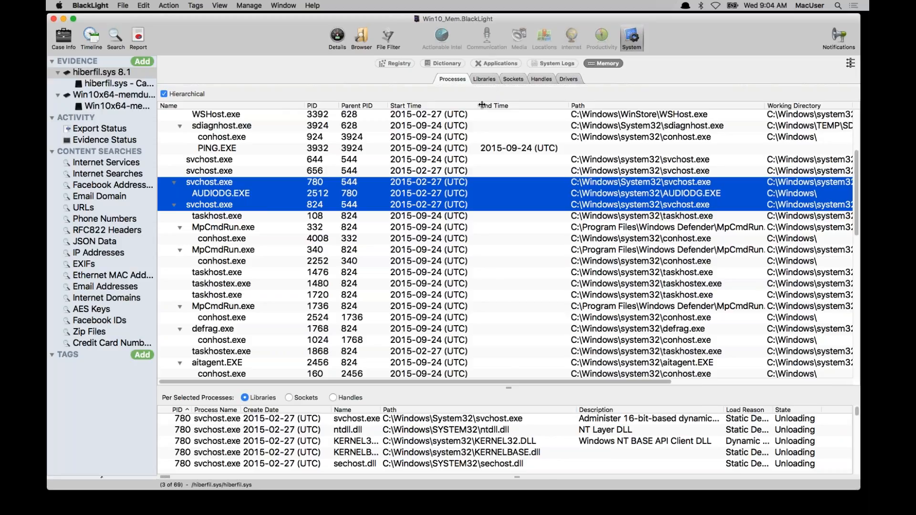
left_click_drag(482, 105, 514, 105)
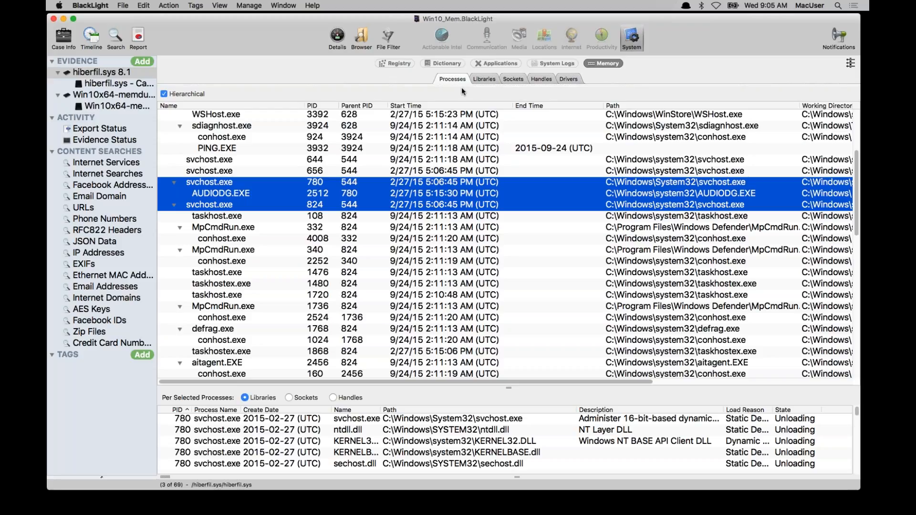
Step: List all libraries found in the hiberfil.sys 8.1 memory and widen the Name column to show full library names
left_click(485, 80)
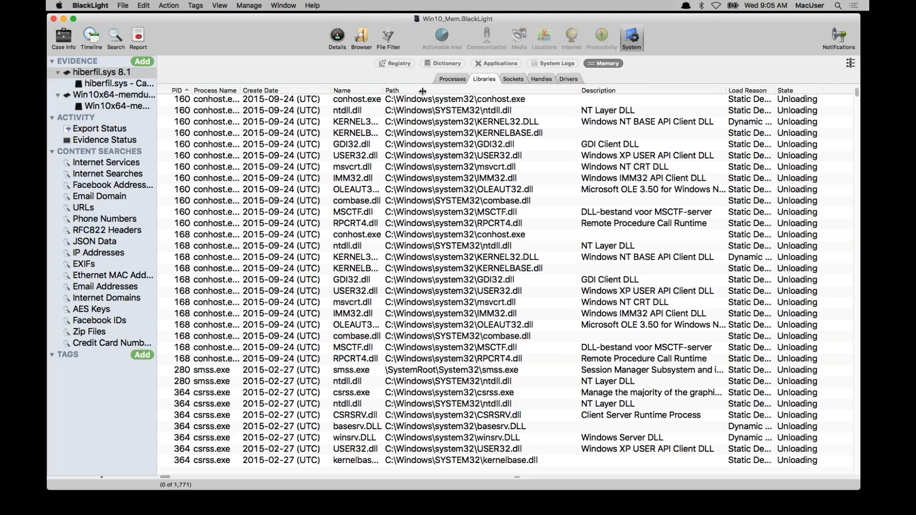
left_click_drag(422, 91, 461, 92)
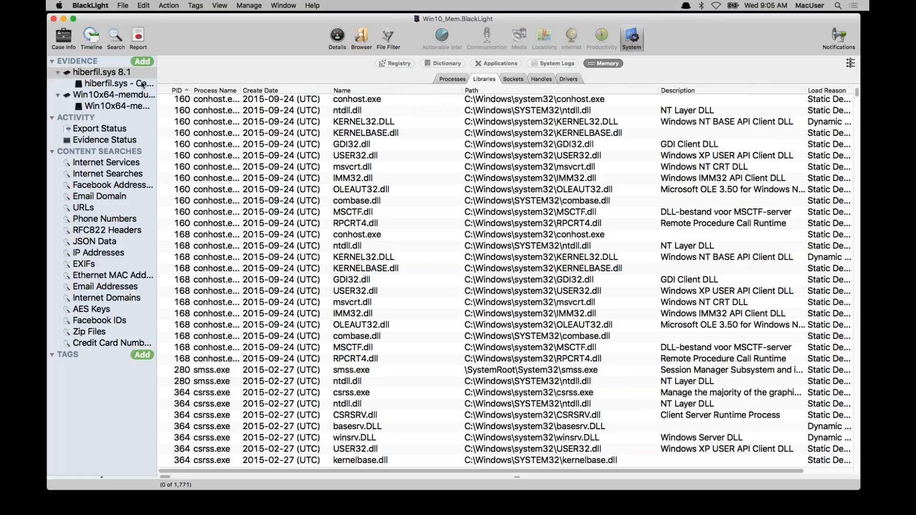
Step: Browse the carved files of hiberfil.sys and expand the JPG folder under Pictures
left_click(93, 84)
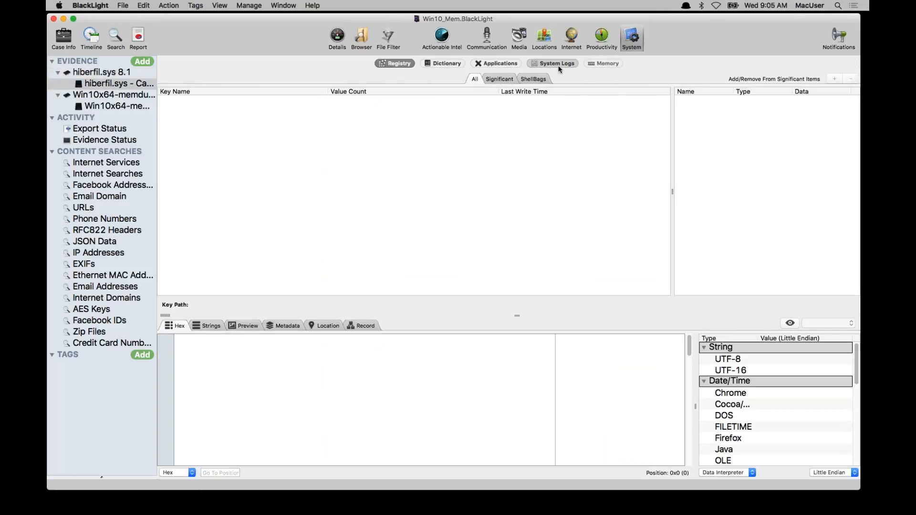
left_click(362, 36)
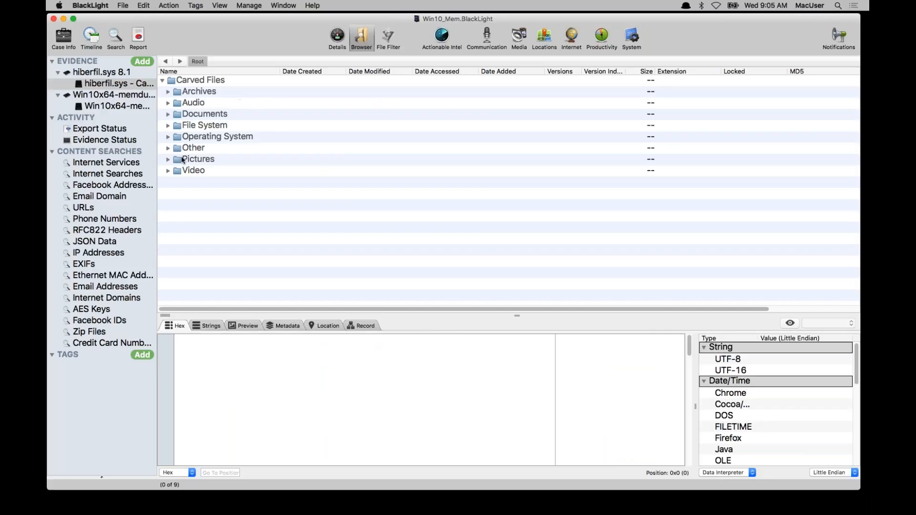
left_click(168, 160)
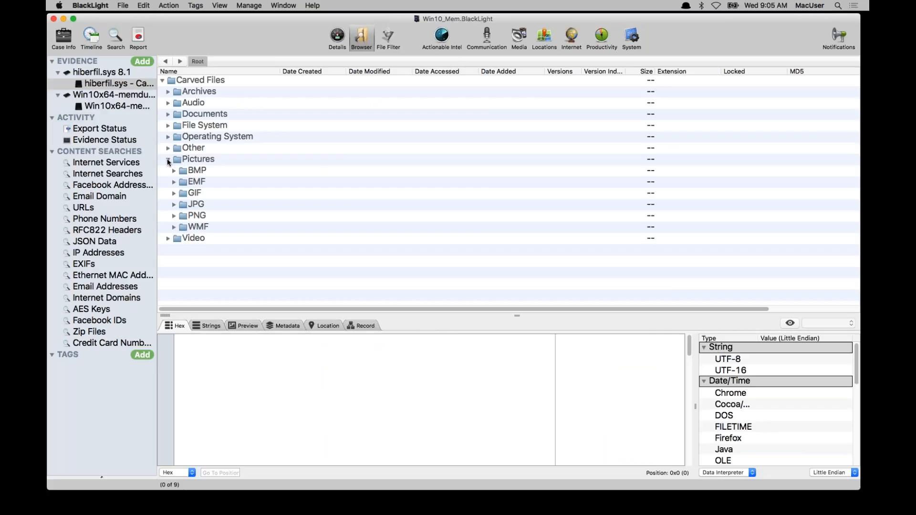
left_click(175, 205)
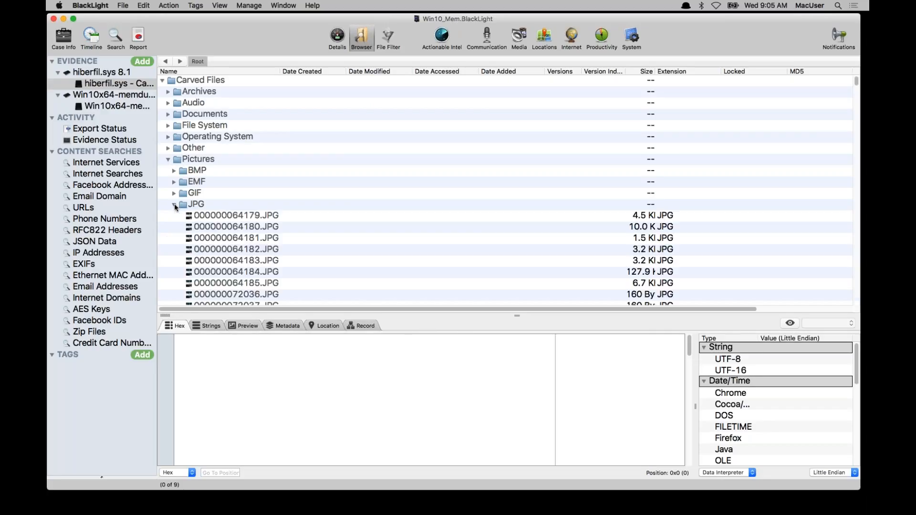
Step: Preview the carved pictures 000000064179.JPG, 000000064180.JPG and 000000064181.JPG in an enlarged preview area, and collapse the JPG folder
left_click(221, 217)
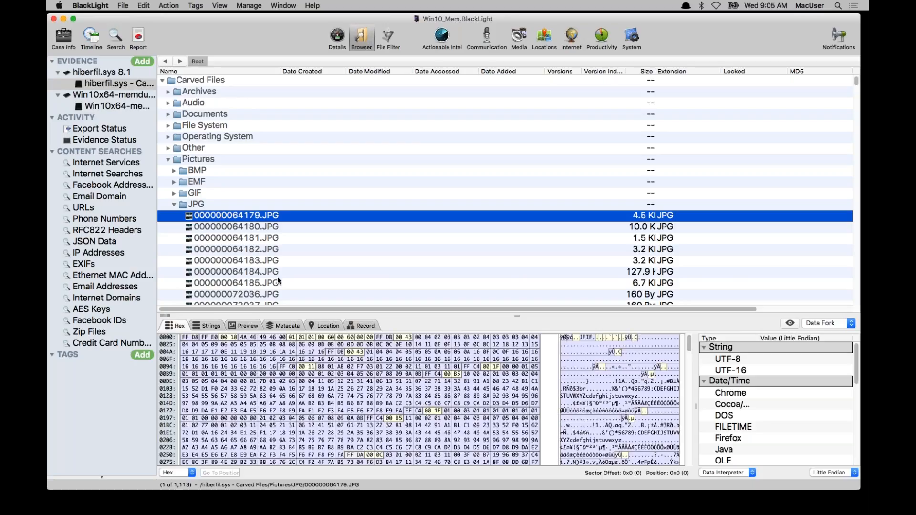
left_click(246, 326)
left_click_drag(521, 316, 512, 249)
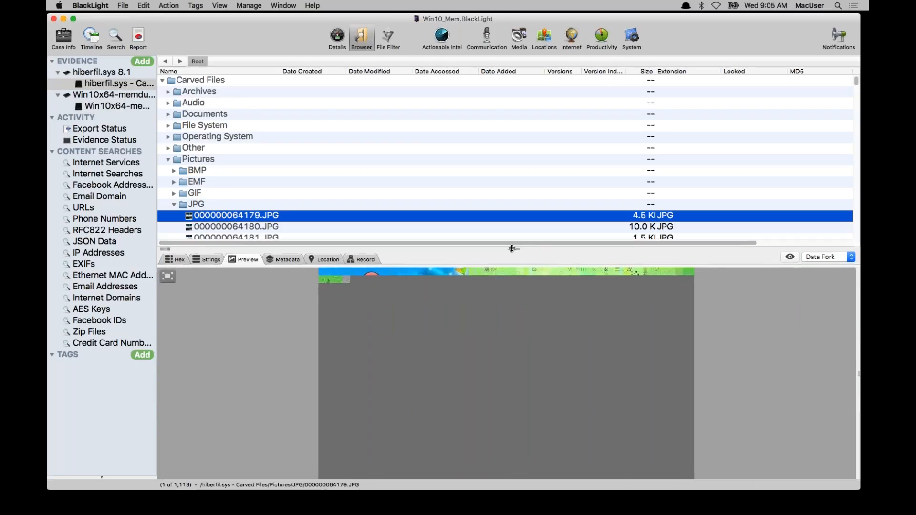
left_click(281, 227)
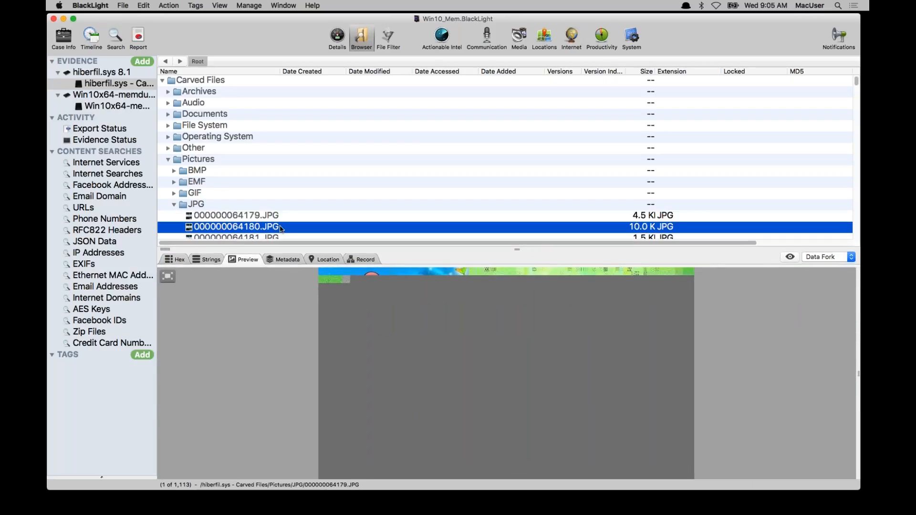
scroll(281, 225, "down", 7)
left_click(266, 160)
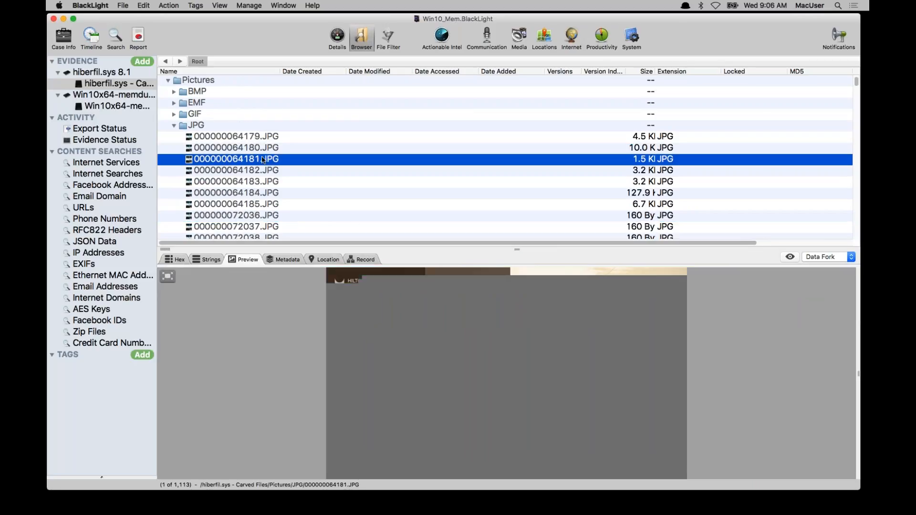
scroll(334, 190, "up", 3)
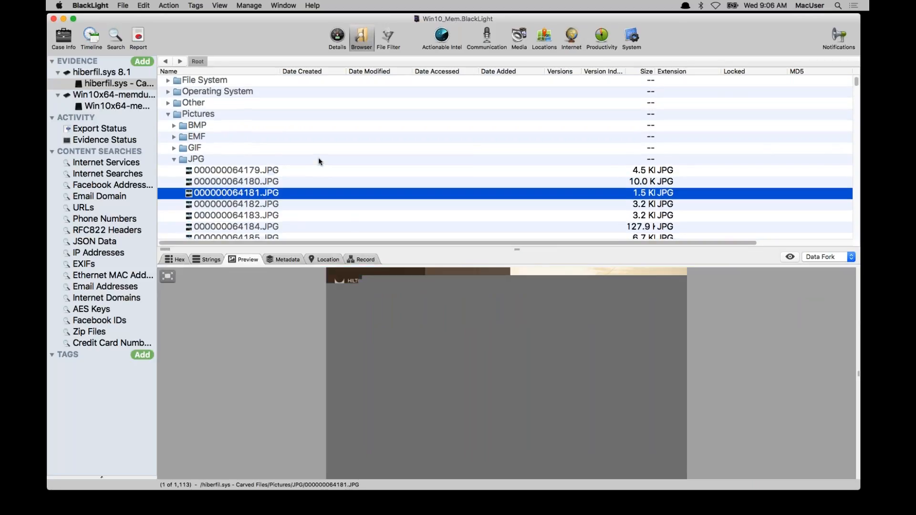
scroll(318, 161, "up", 1)
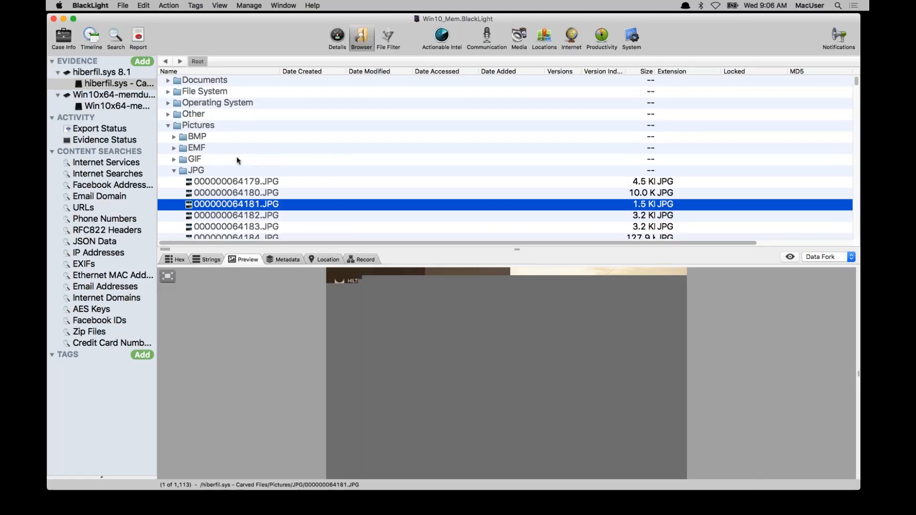
left_click(175, 171)
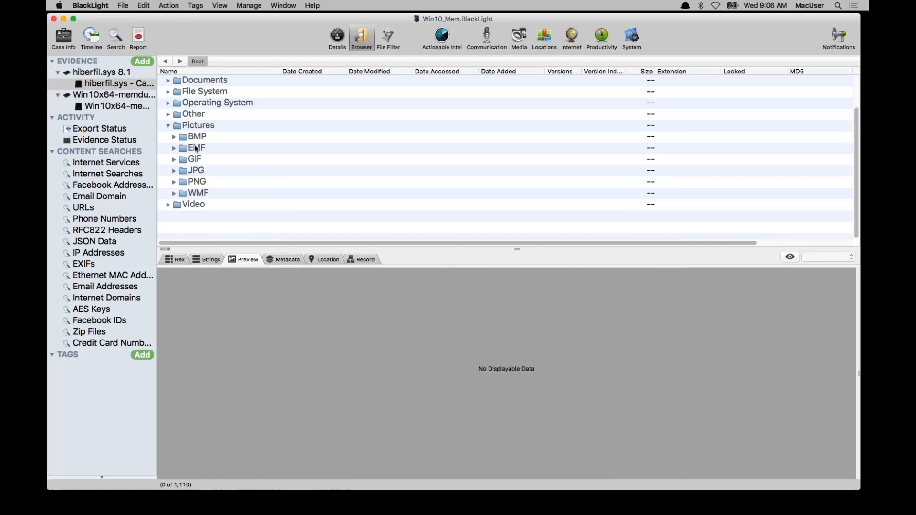
Step: Display the memory processes of the Win10x64-memdump evidence
left_click(114, 96)
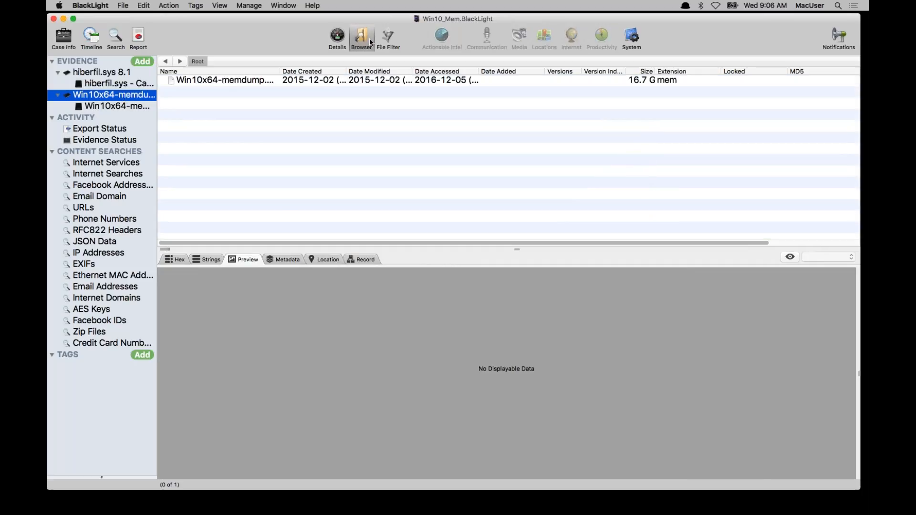
left_click(630, 36)
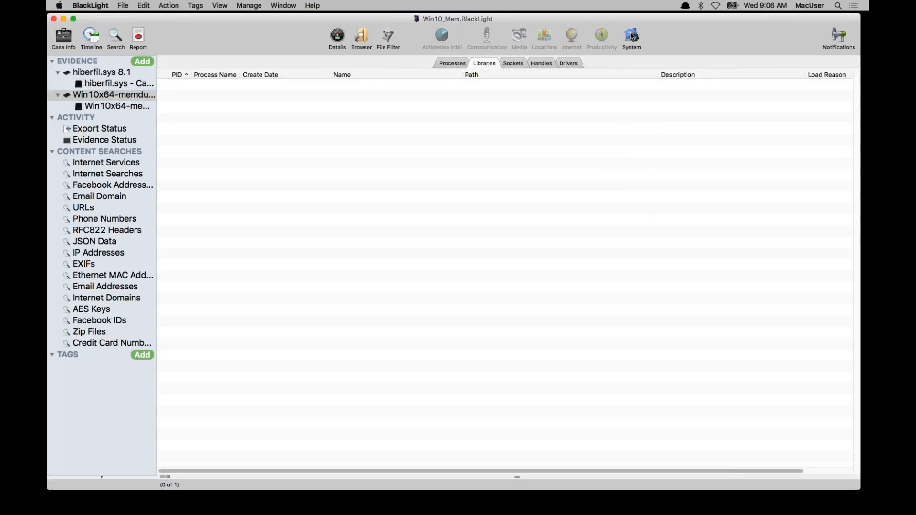
left_click(631, 37)
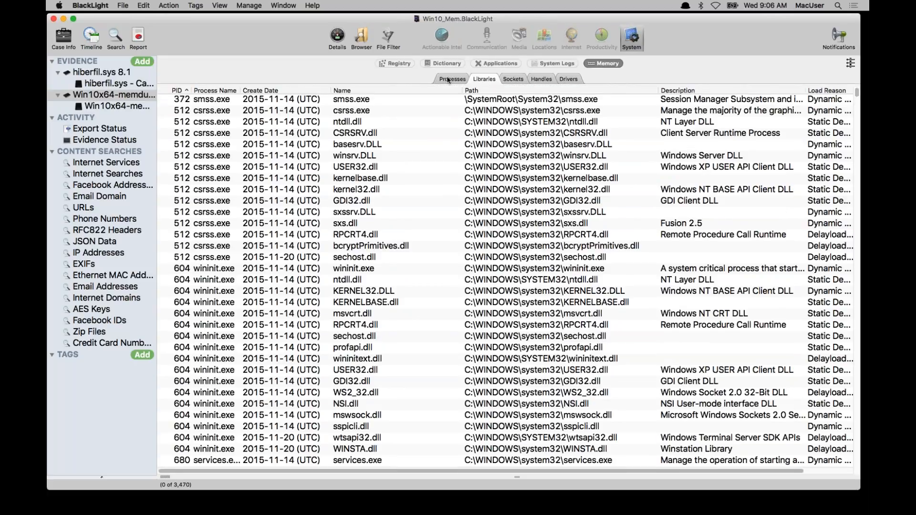
left_click(449, 80)
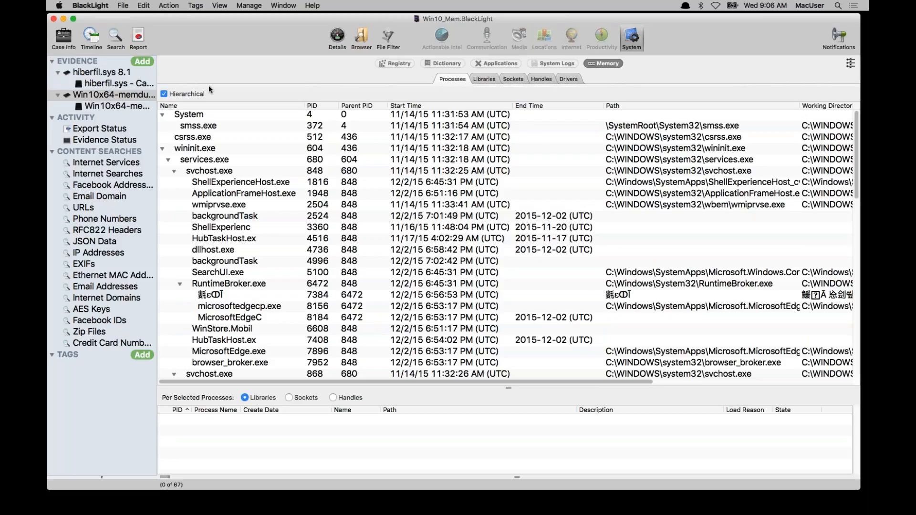
Step: Turn off the hierarchical process display, sort the processes by name in descending order and look through the list
left_click(165, 94)
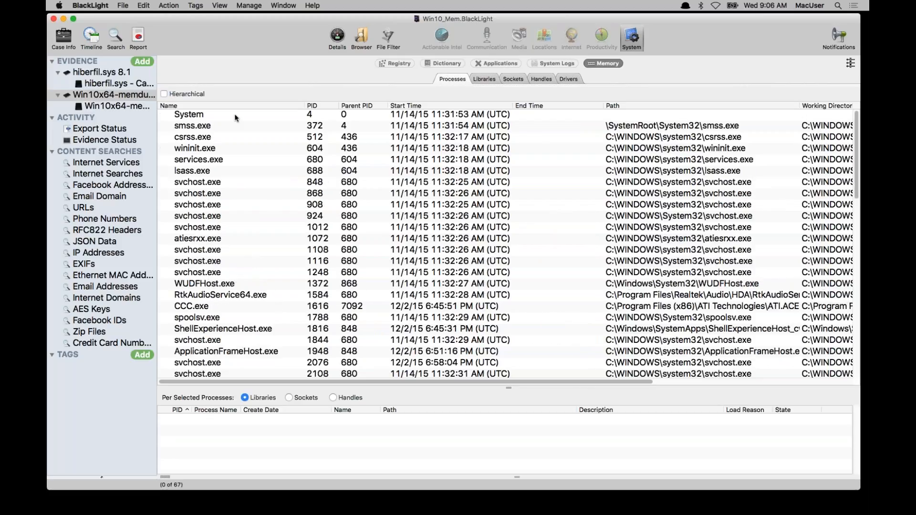
left_click(246, 106)
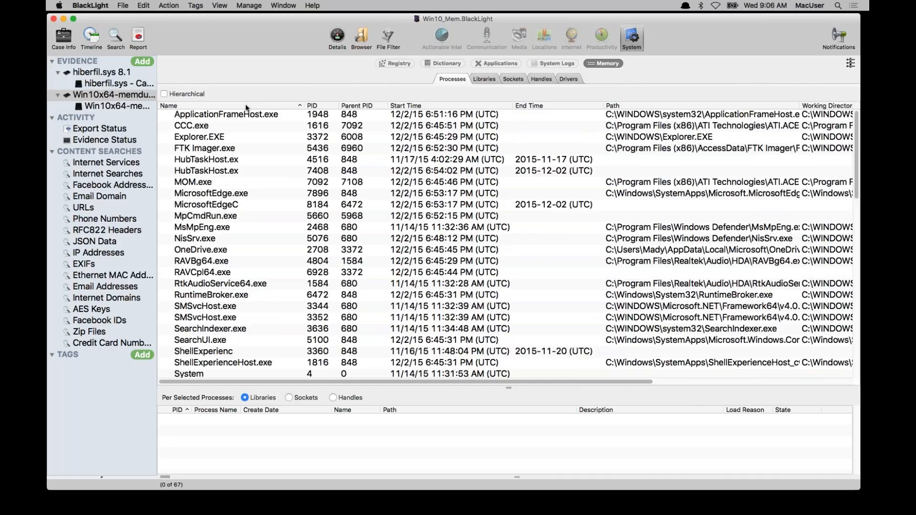
left_click(246, 105)
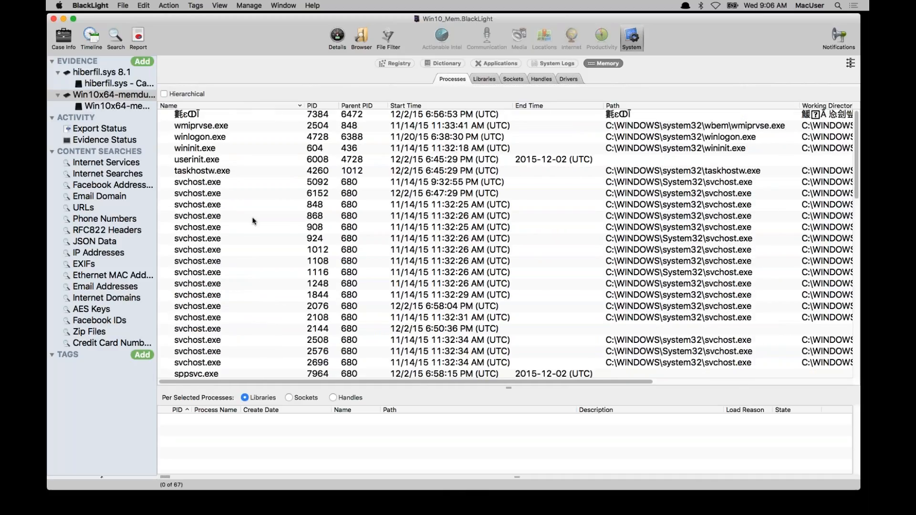
scroll(253, 221, "down", 1)
scroll(254, 220, "down", 10)
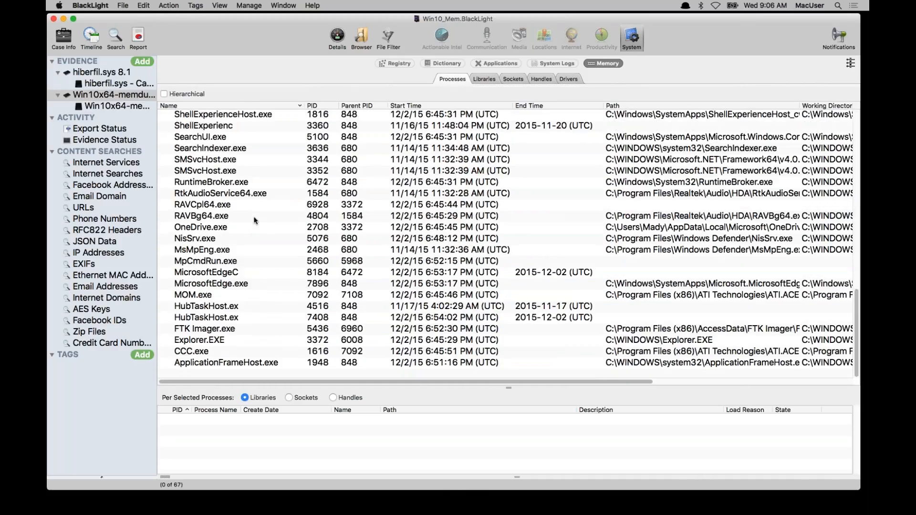
Step: Select the MicrosoftEdgeC and MicrosoftEdge.exe processes and view their libraries in an enlarged list with wider Process Name and Name columns
left_click(252, 272)
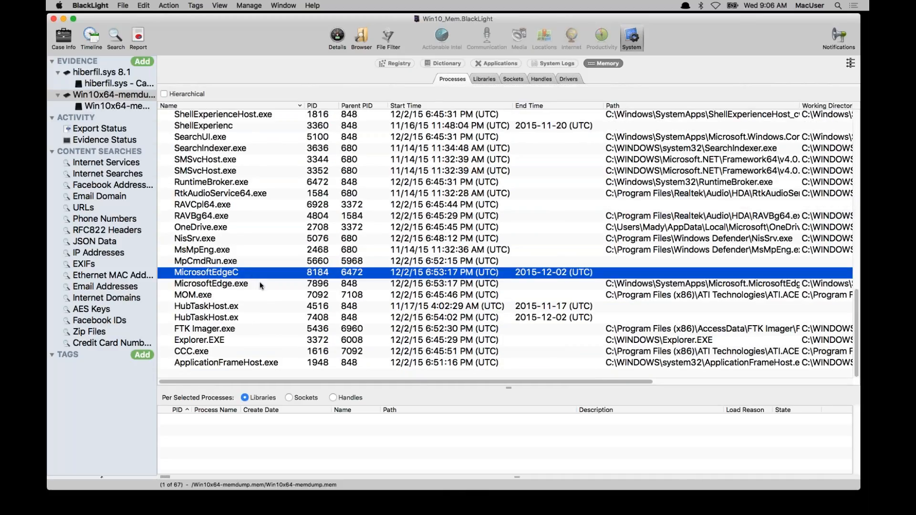
left_click(260, 285, "shift")
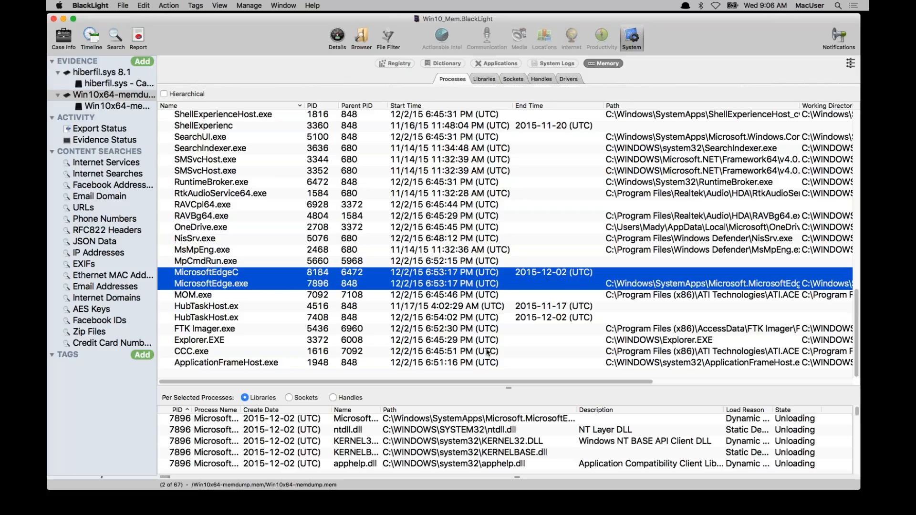
scroll(488, 352, "up", 1)
scroll(487, 353, "down", 1)
left_click_drag(510, 387, 510, 281)
scroll(392, 157, "down", 5)
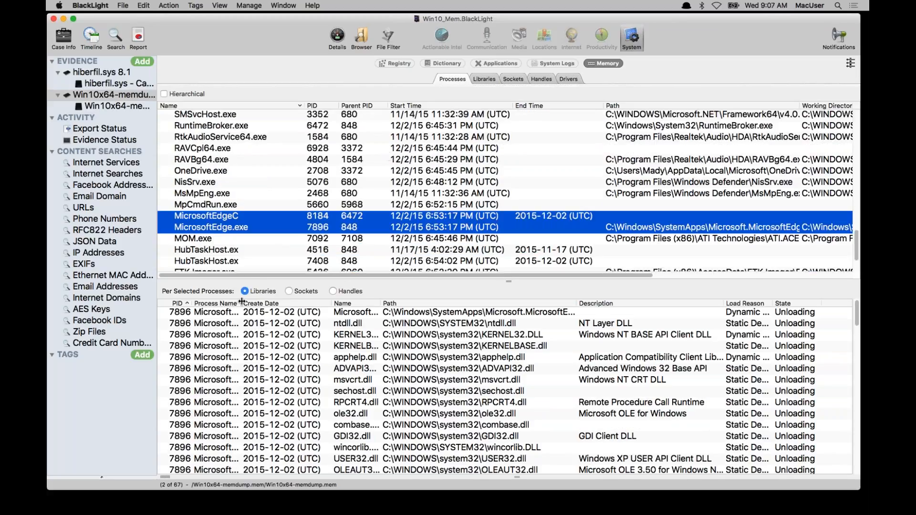
left_click_drag(242, 301, 288, 301)
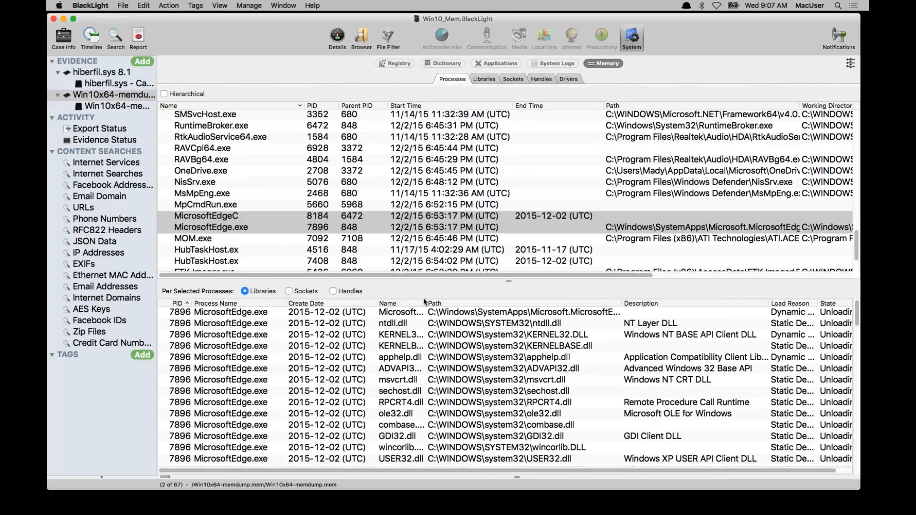
left_click_drag(429, 304, 481, 304)
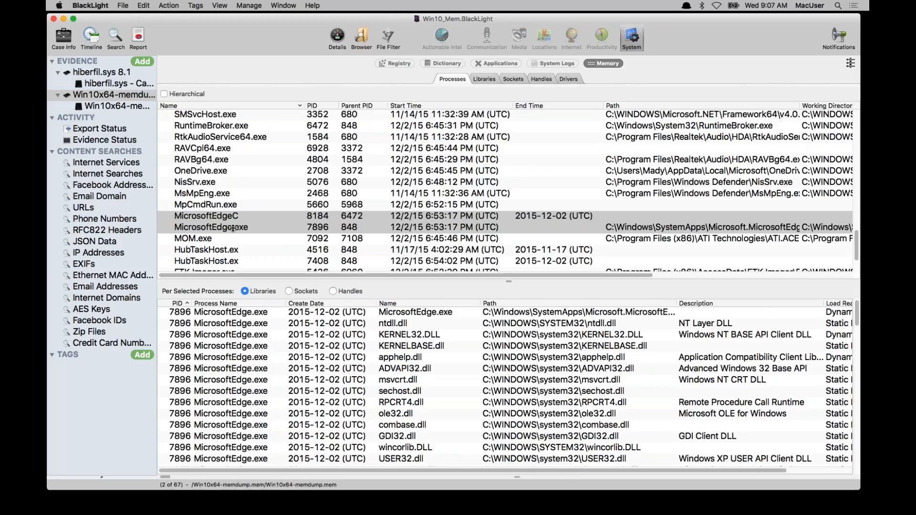
Step: Show the sockets of the selected Microsoft Edge processes, widen the Local Address column and look through the connections
left_click(289, 292)
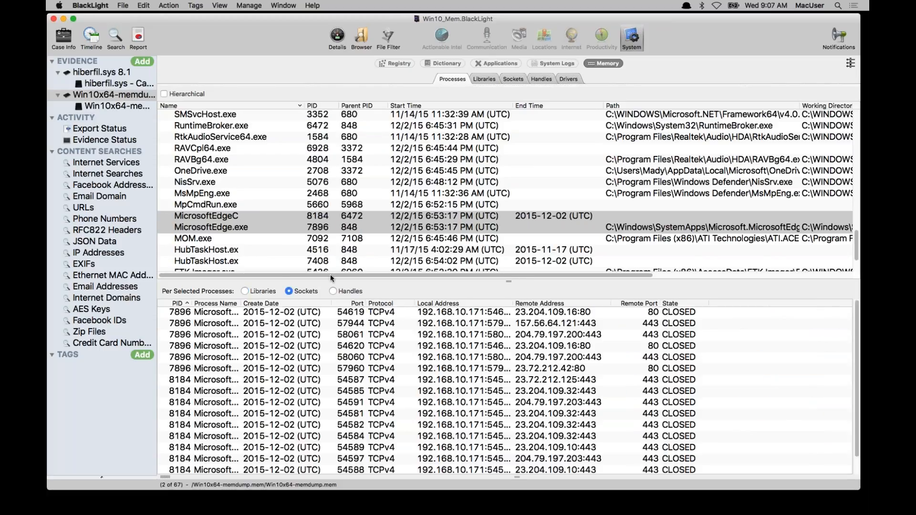
left_click_drag(517, 302, 570, 302)
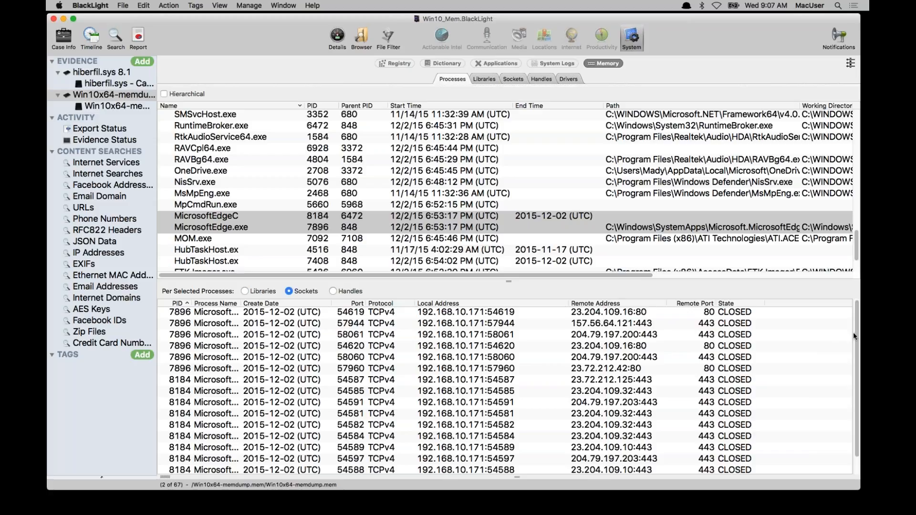
scroll(861, 348, "down", 2)
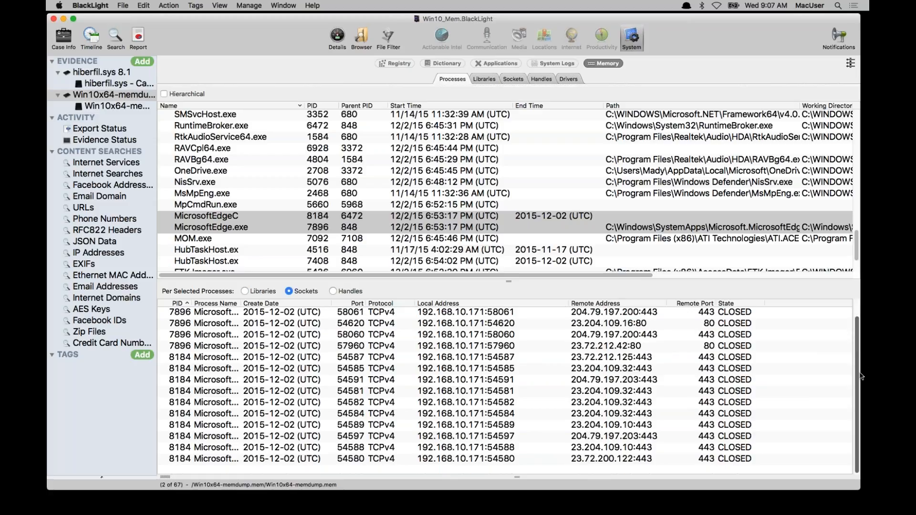
scroll(861, 376, "up", 2)
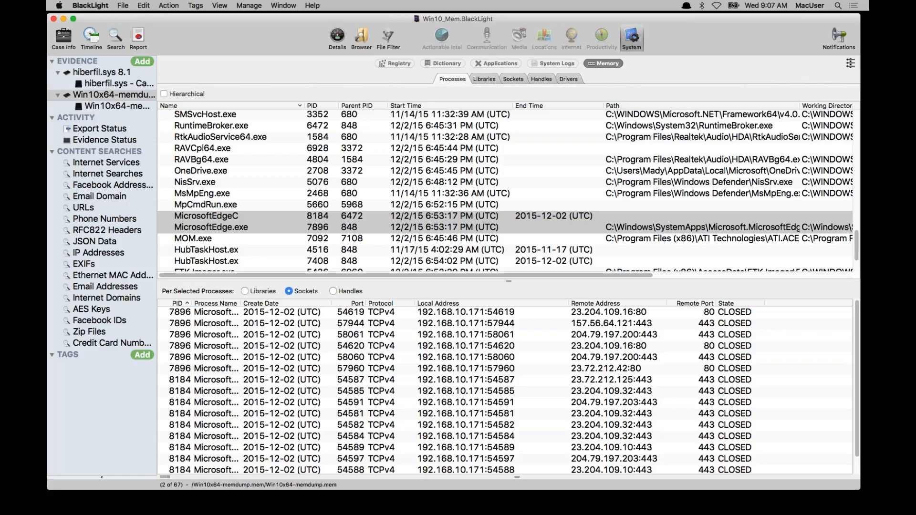
Step: View the complete library list of the memory dump, then its complete socket list with a wider Local Address column
left_click(489, 82)
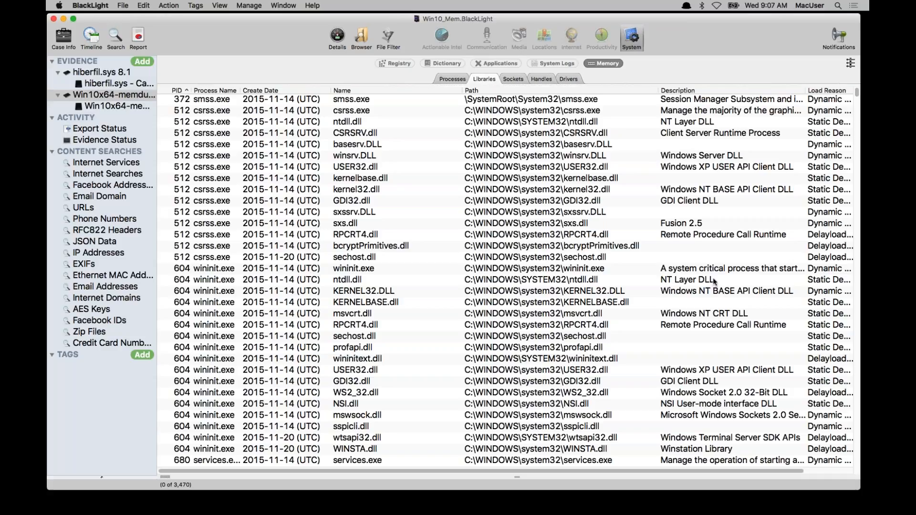
left_click(519, 81)
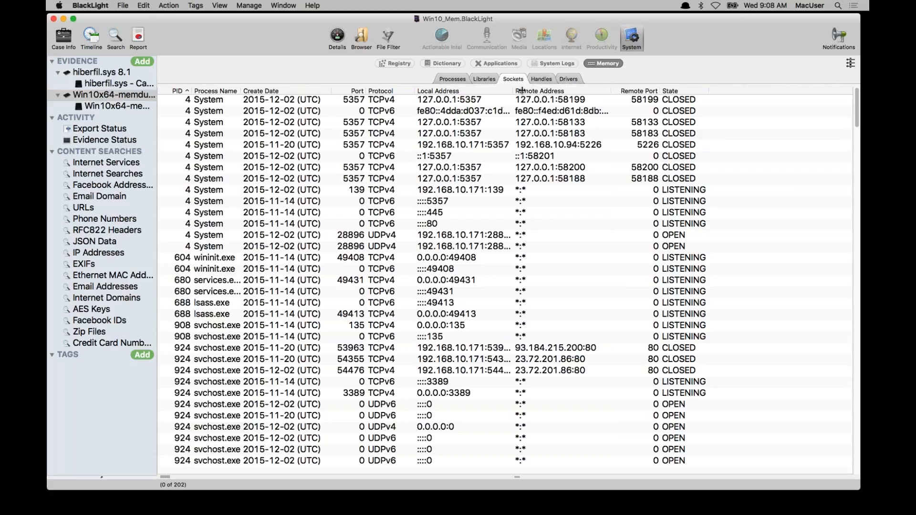
left_click_drag(522, 91, 566, 91)
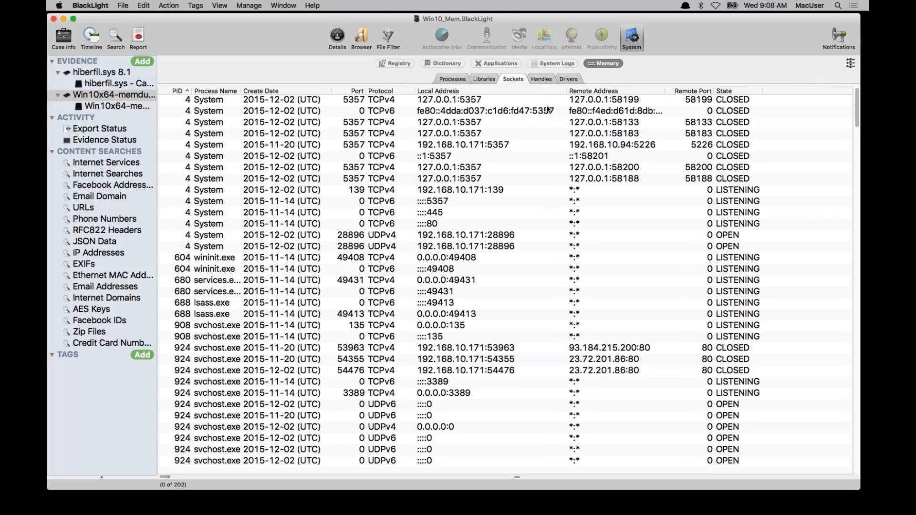
Step: Display all handles of the memory dump and filter them by the criterion Type is Mutant
left_click(542, 80)
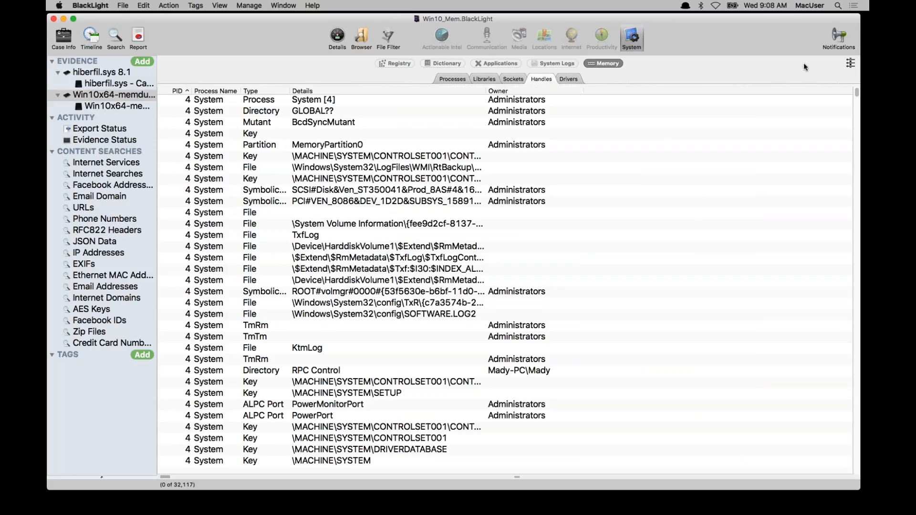
left_click(850, 63)
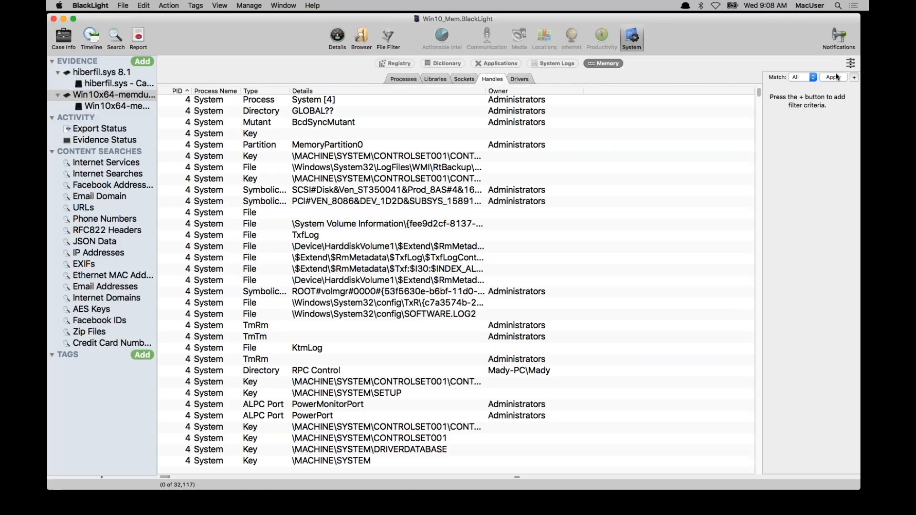
left_click(854, 77)
left_click(797, 92)
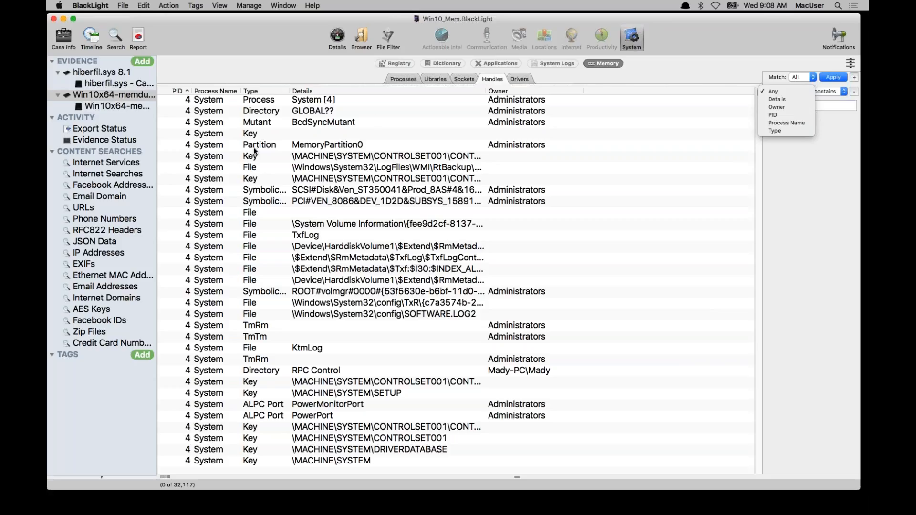
left_click(777, 130)
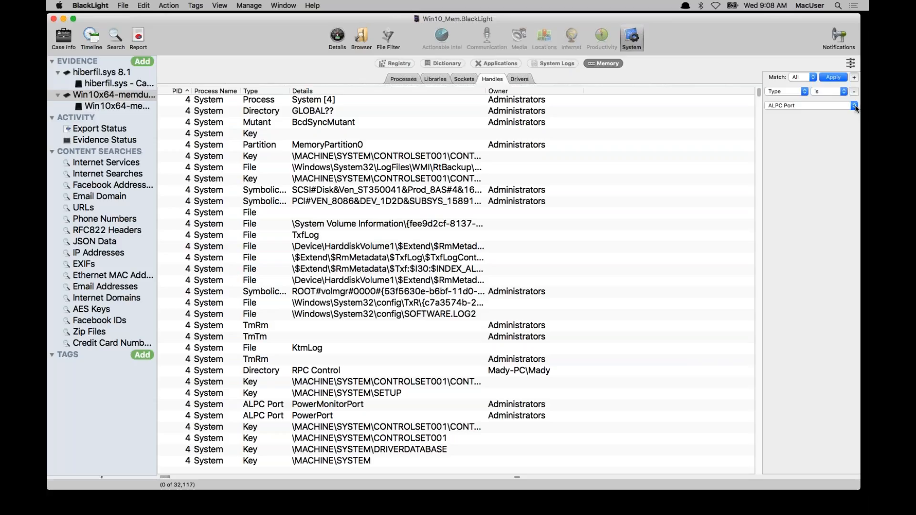
left_click(854, 105)
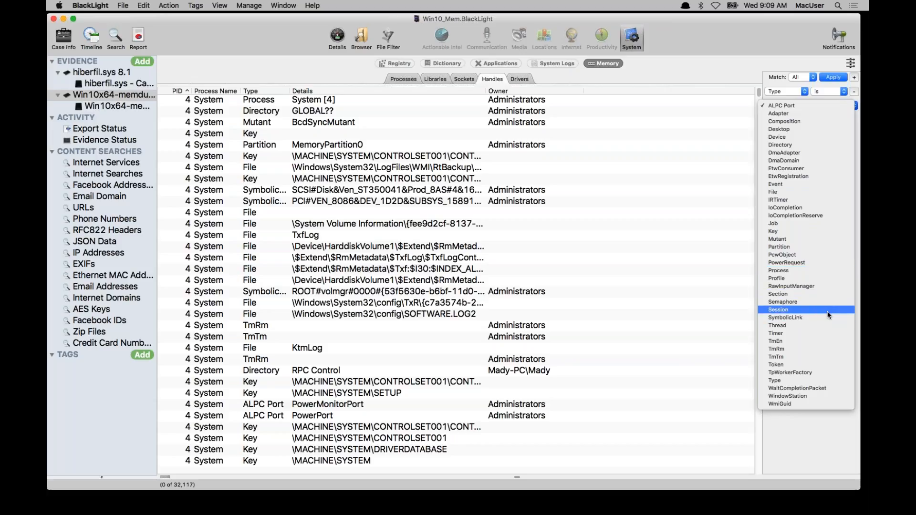
left_click(801, 241)
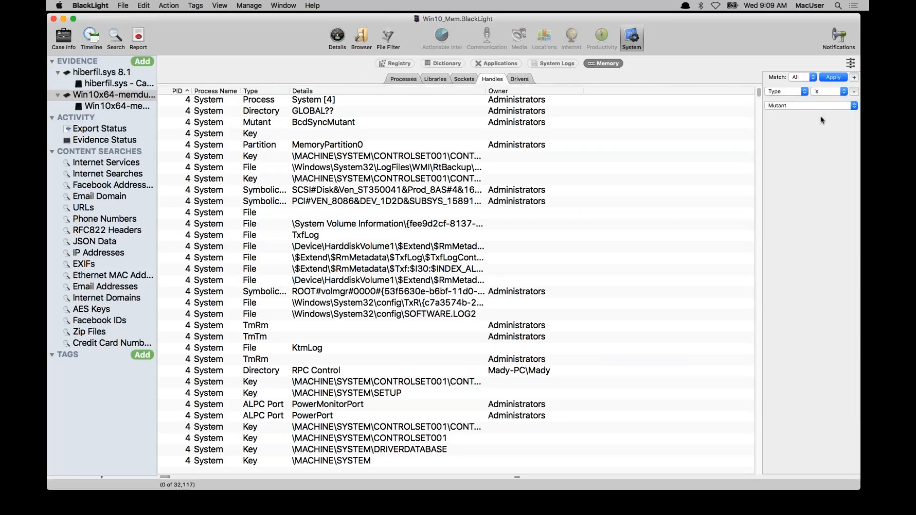
left_click(833, 77)
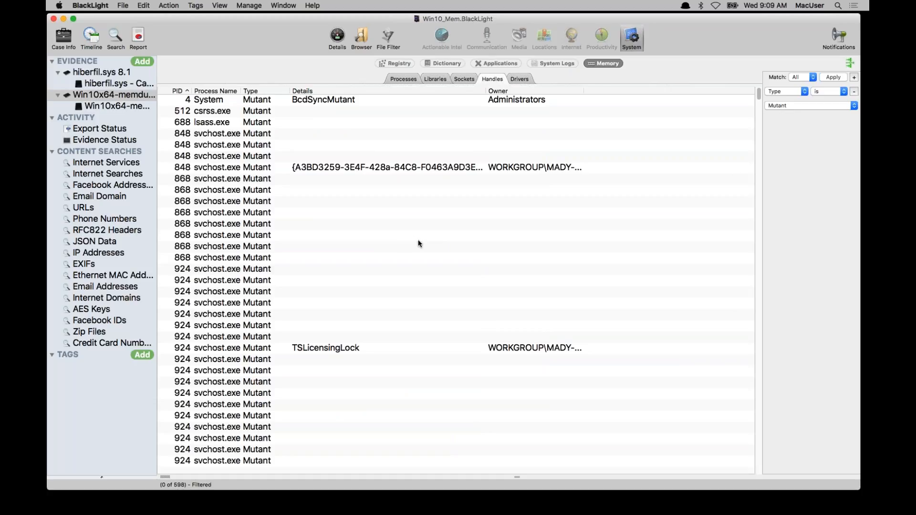
Step: Change the handle filter to Type is SymbolicLink, apply it and widen the Details column
left_click(854, 106)
scroll(823, 31, "up", 3)
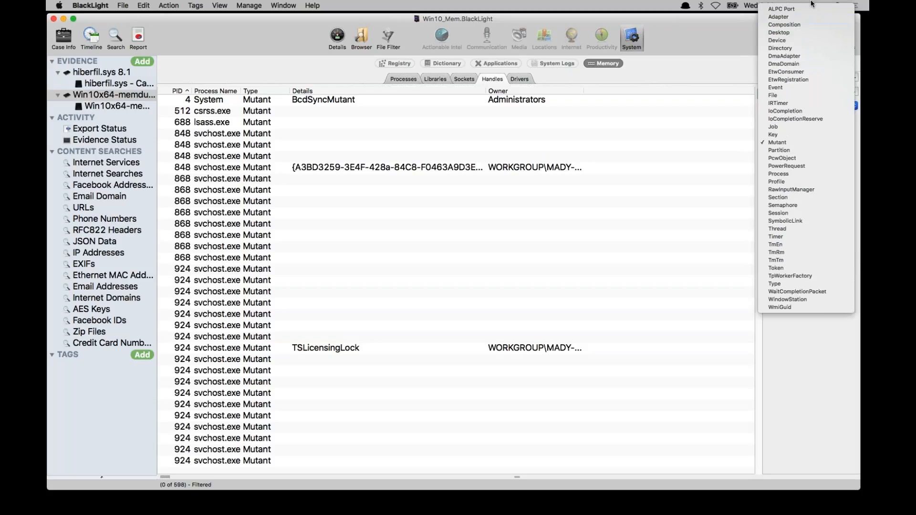
left_click(814, 221)
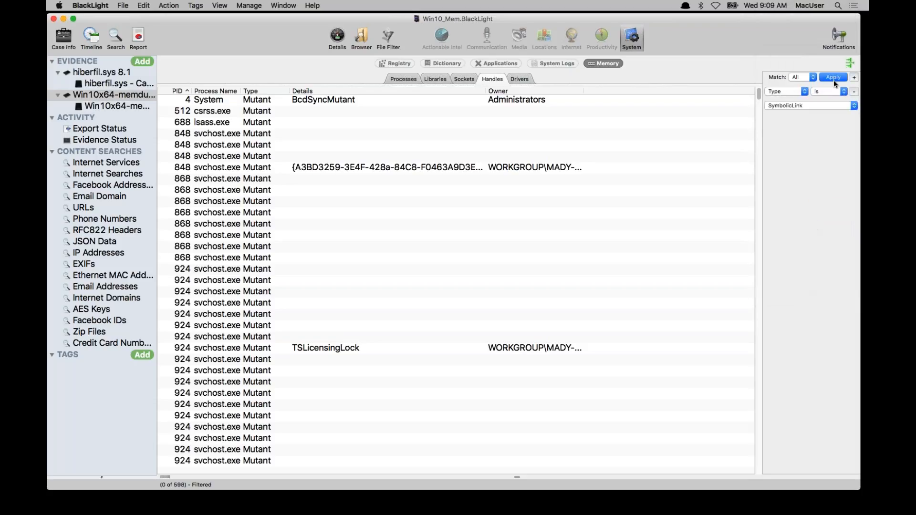
left_click(828, 80)
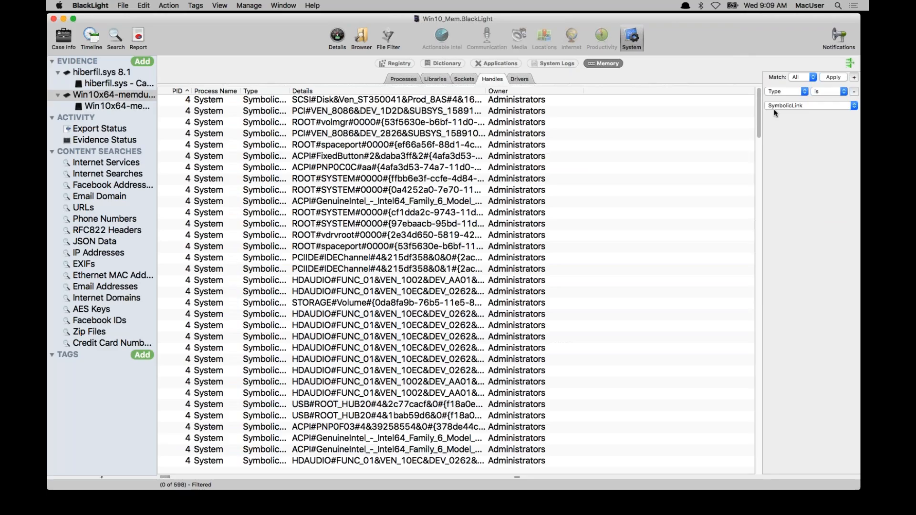
left_click_drag(507, 91, 645, 96)
Step: Select individual System symbolic link handles and try to search the filtered list for "volume"
left_click(361, 113)
left_click(378, 157)
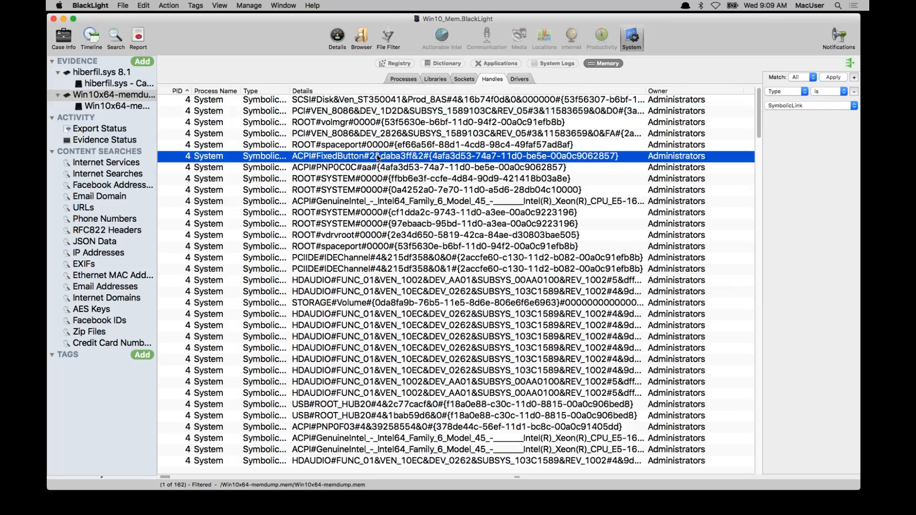
left_click(377, 248)
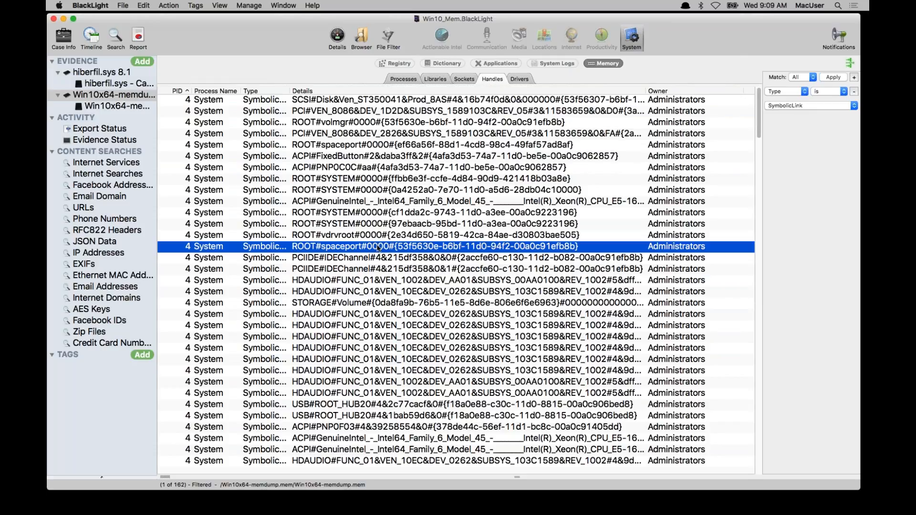
key("super+c")
key("super+Tab")
left_click_drag(869, 123, 546, 105)
type("volume")
key("Return")
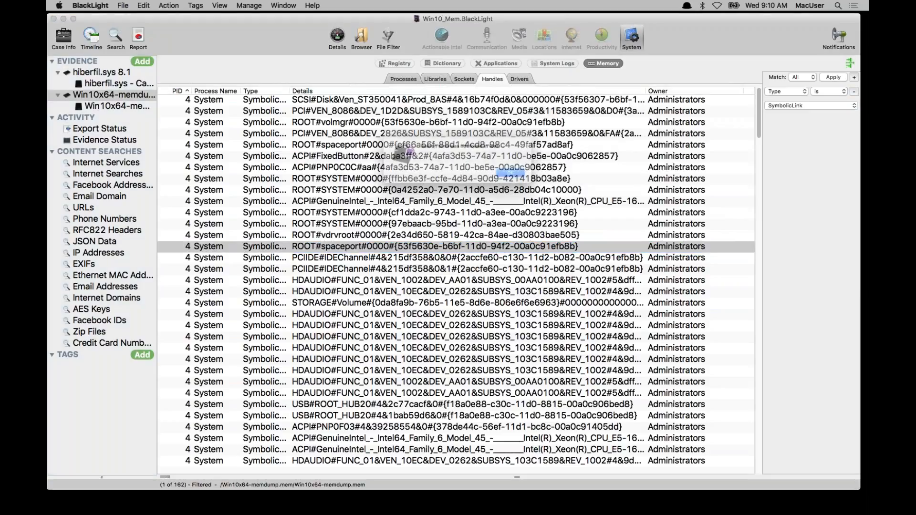
left_click(543, 183)
key("super+f")
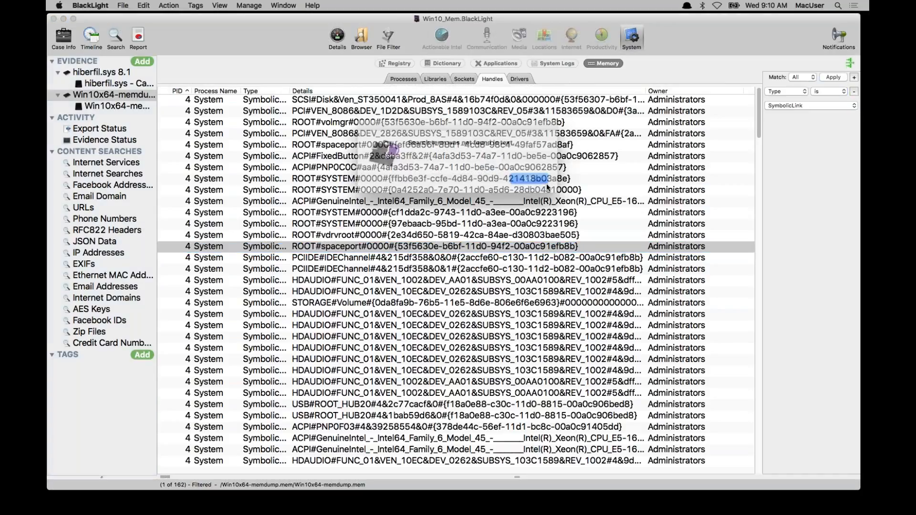
left_click(546, 184)
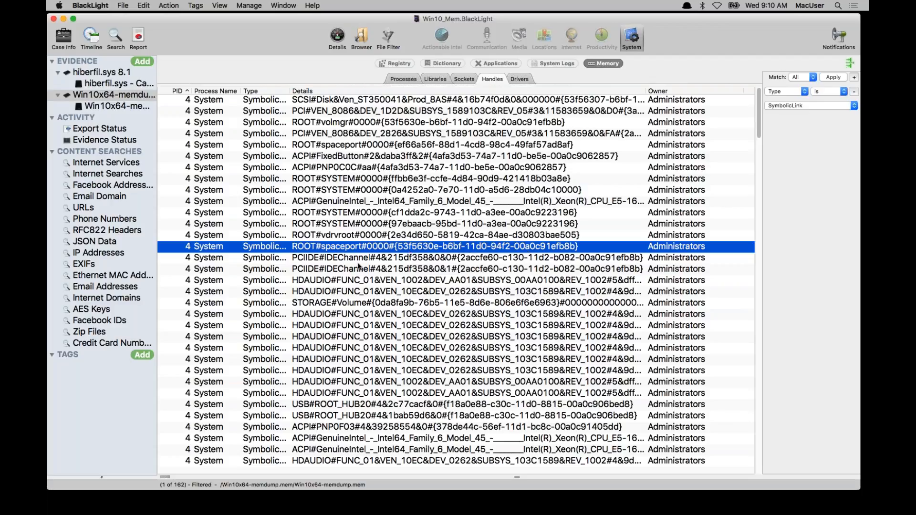
Step: Look through the symbolic link handles and locate the STORAGE#Volume entry for the Kingston DT_100_G2 USBSTOR disk
left_click(359, 260)
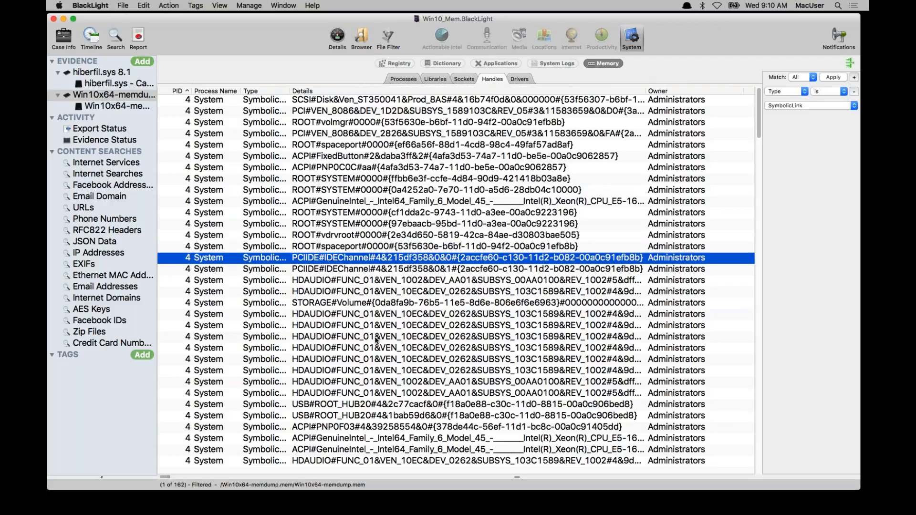
scroll(376, 340, "down", 1)
scroll(402, 259, "down", 15)
scroll(405, 195, "up", 10)
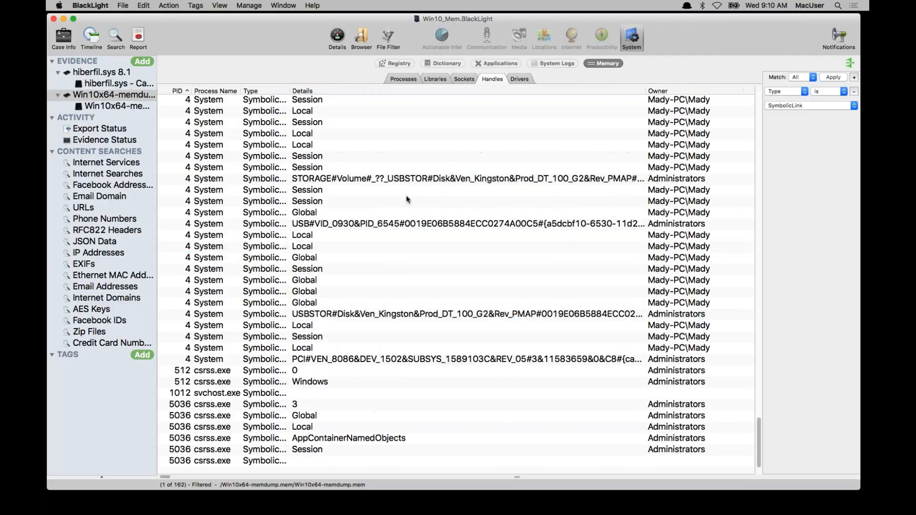
scroll(408, 198, "up", 1)
left_click(409, 194)
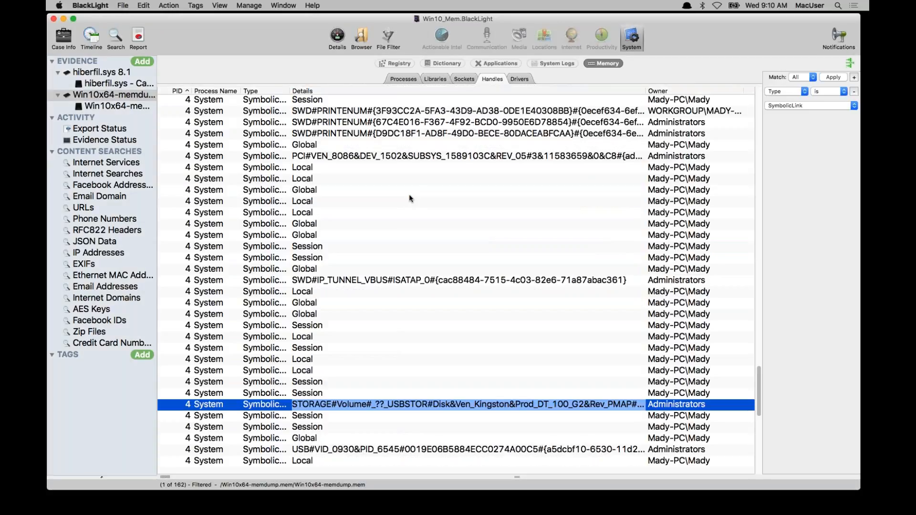
scroll(435, 217, "down", 1)
scroll(436, 220, "down", 7)
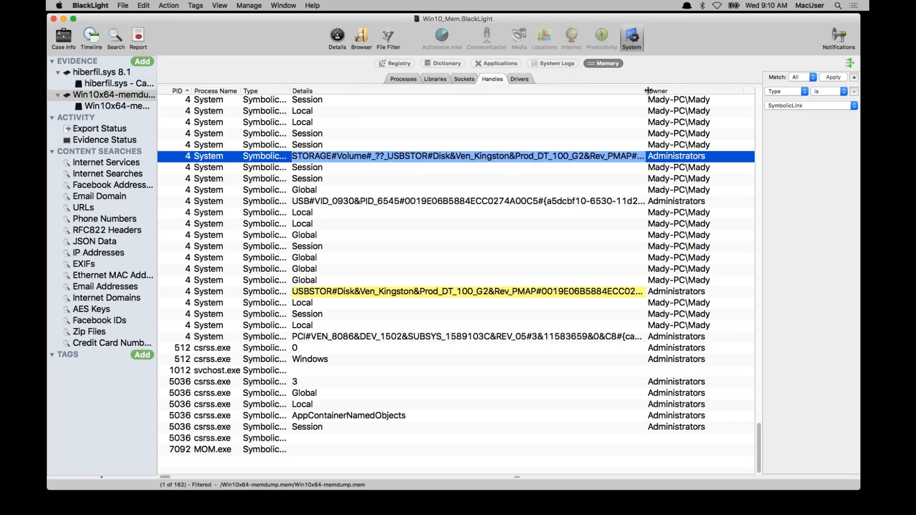
Step: Widen the Details column slightly and step between the two matching Kingston USBSTOR entries
left_click_drag(648, 91, 658, 91)
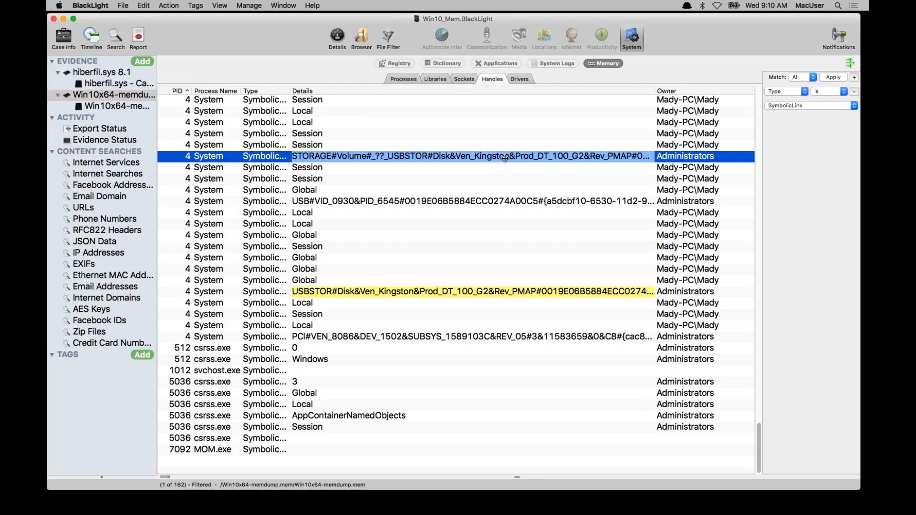
key("super+g")
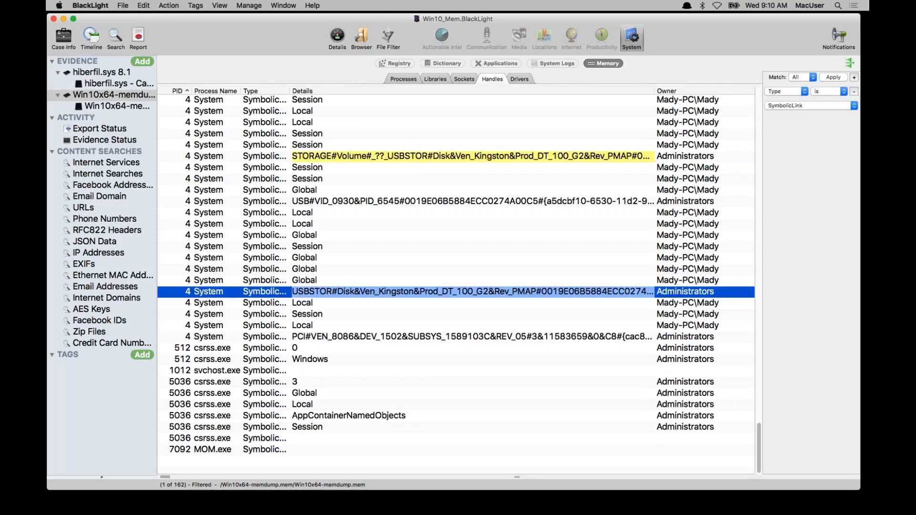
key("super+shift+g")
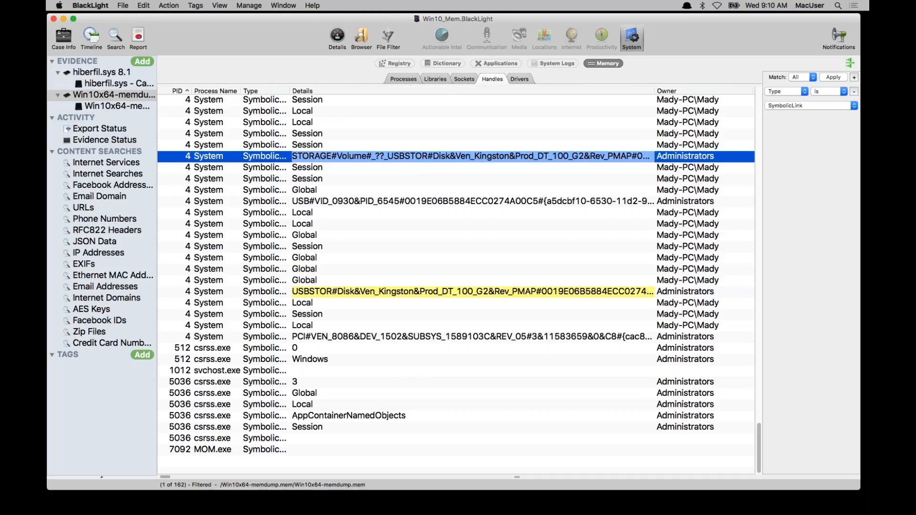
key("super+g")
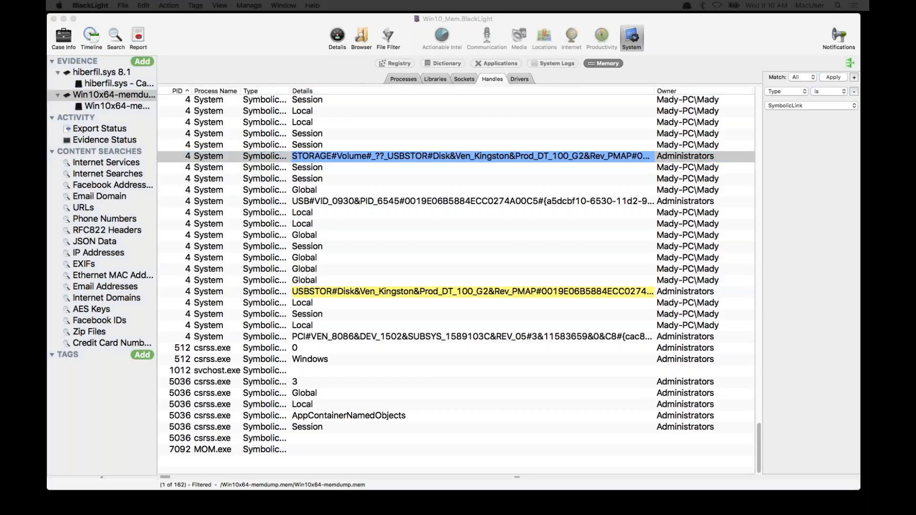
Step: Show the memory dump's drivers, widen the Path column to reveal full driver paths, and hide the filter pane
left_click(521, 79)
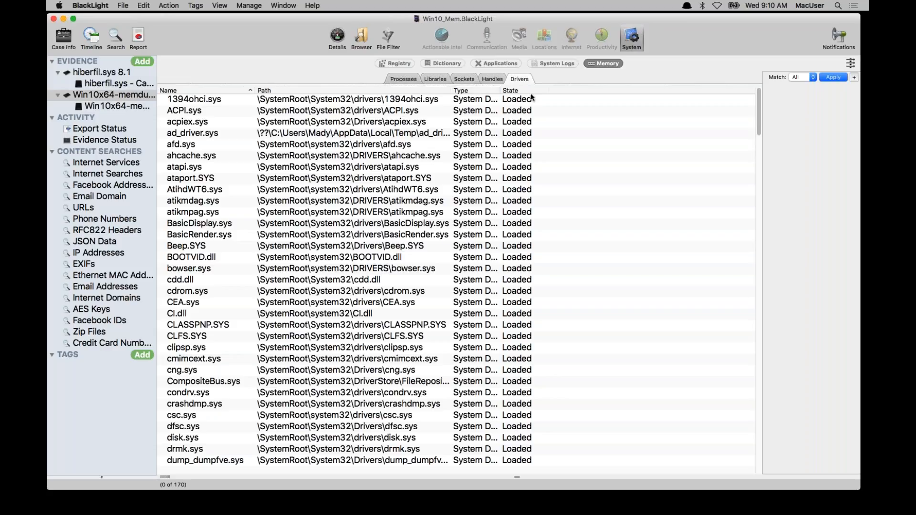
left_click_drag(451, 89, 560, 88)
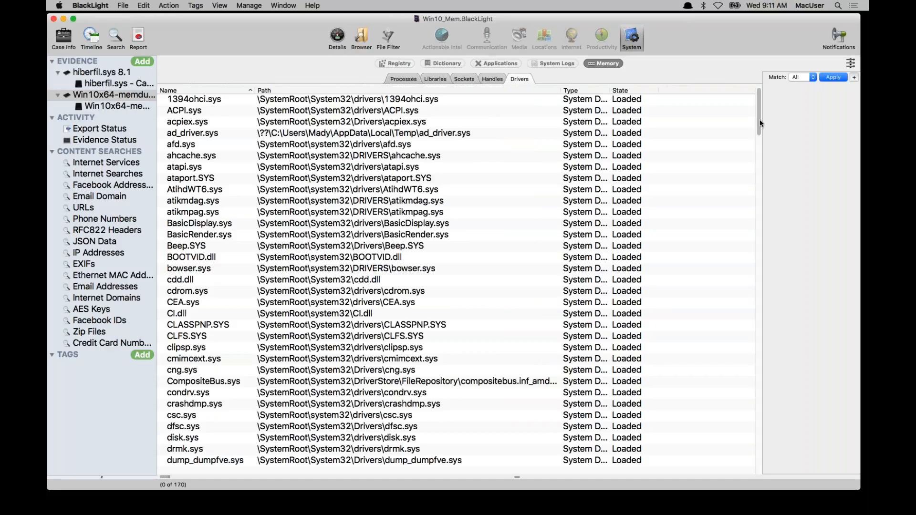
left_click(851, 63)
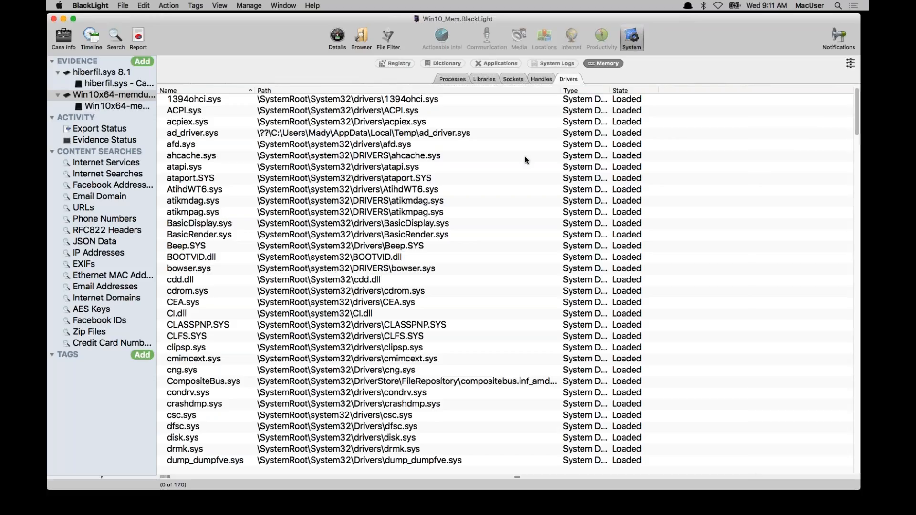
Step: Browse the carved files of Win10x64-memdump and look through the file type folders under Documents
left_click(117, 105)
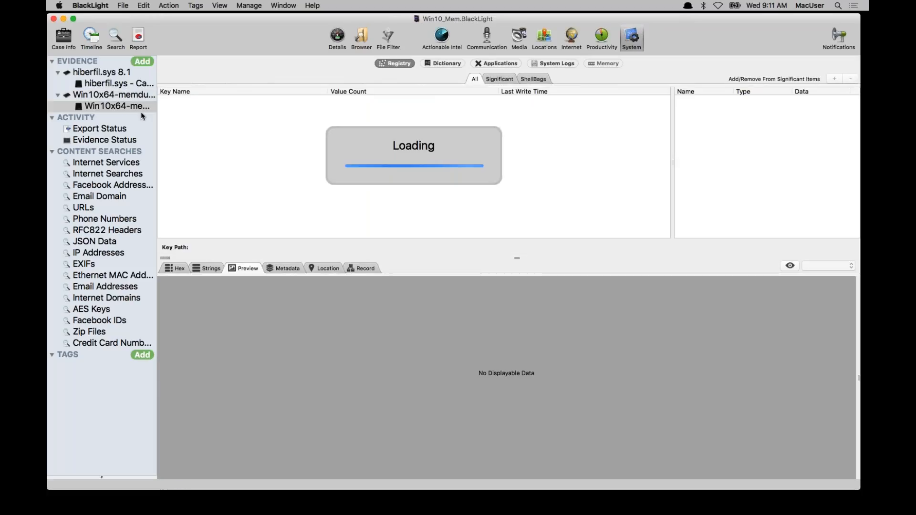
left_click(361, 38)
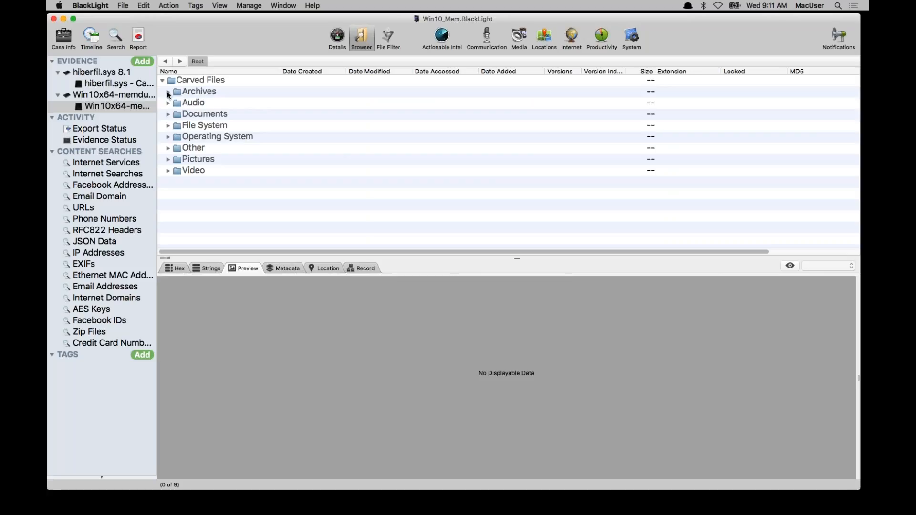
left_click(169, 115)
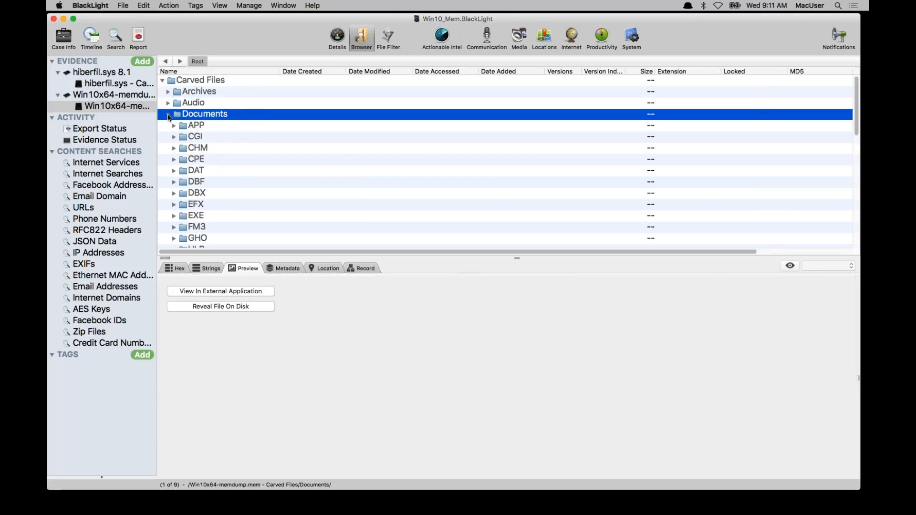
scroll(211, 229, "down", 1)
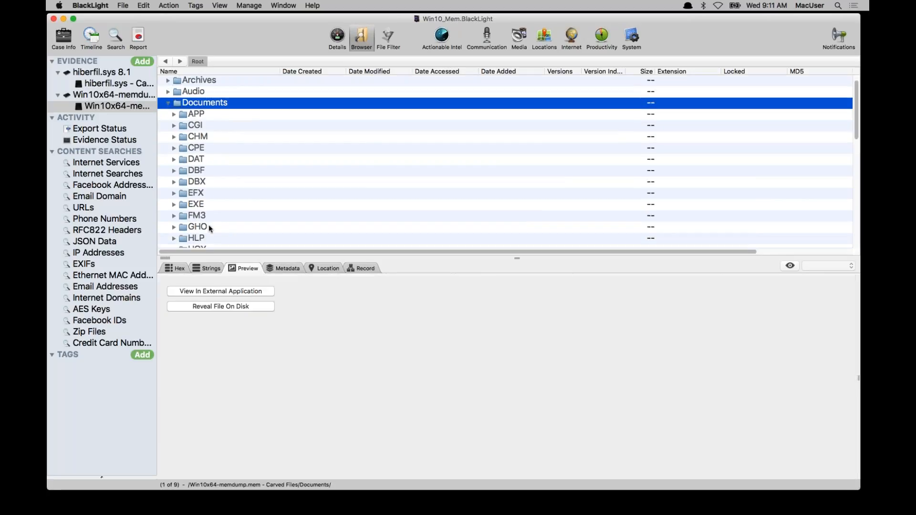
scroll(211, 229, "down", 3)
scroll(212, 224, "up", 4)
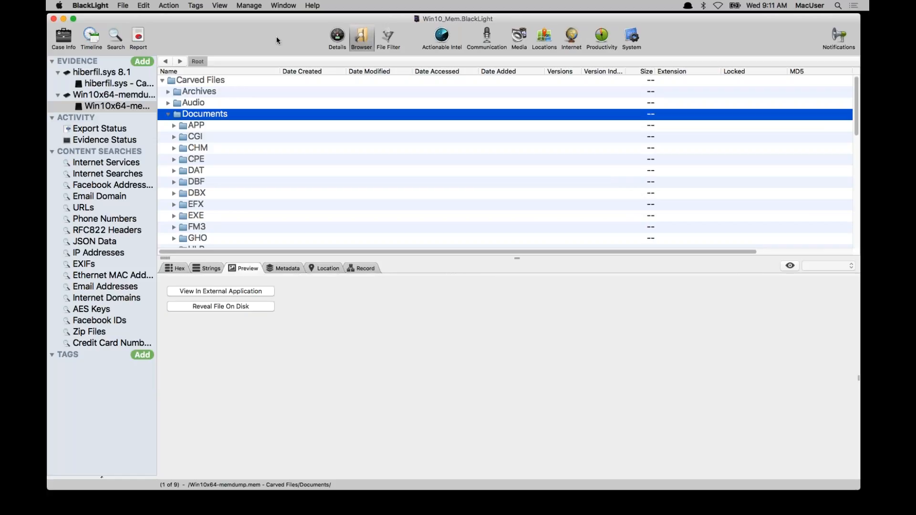
Step: Leave the Win10_Mem case and open the Templates.BlackLight case
key("super+o")
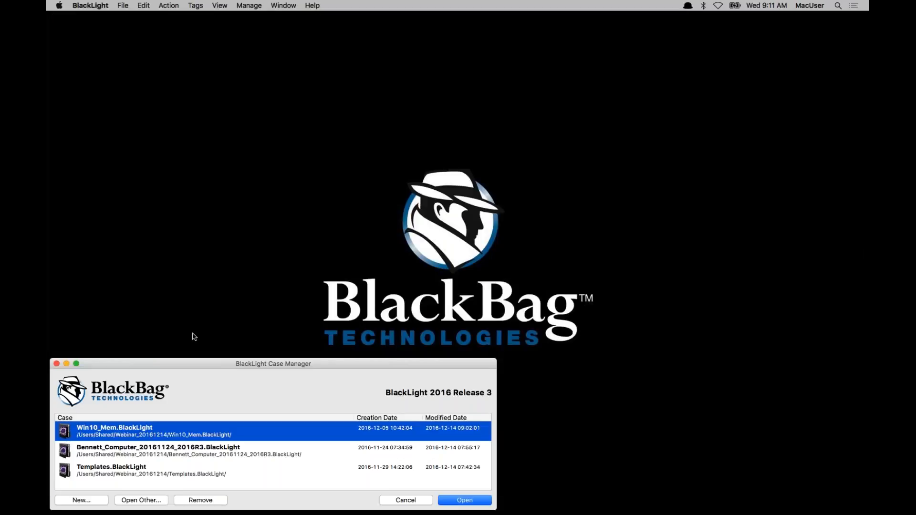
left_click(145, 473)
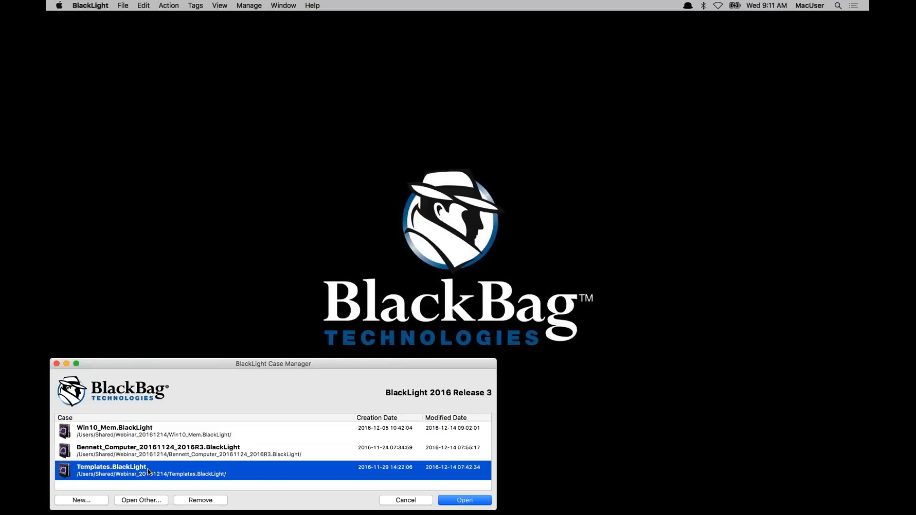
double_click(148, 470)
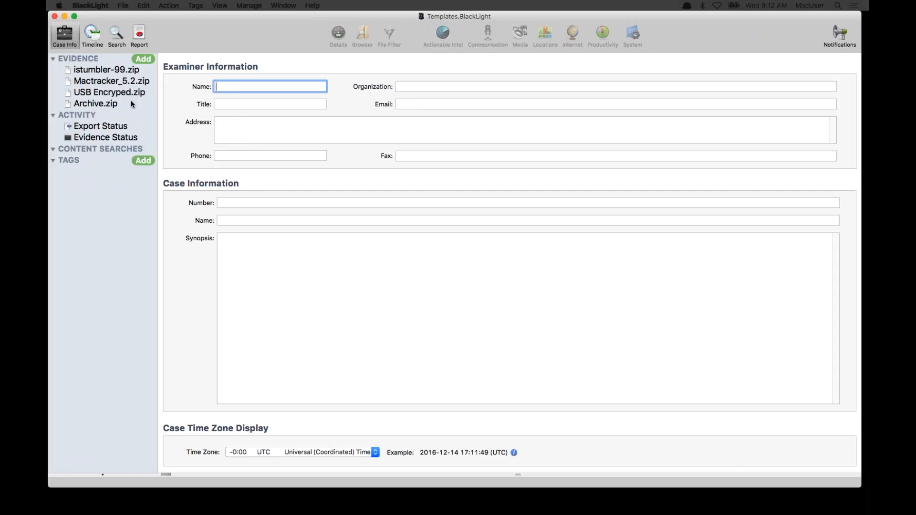
left_click_drag(190, 32, 190, 35)
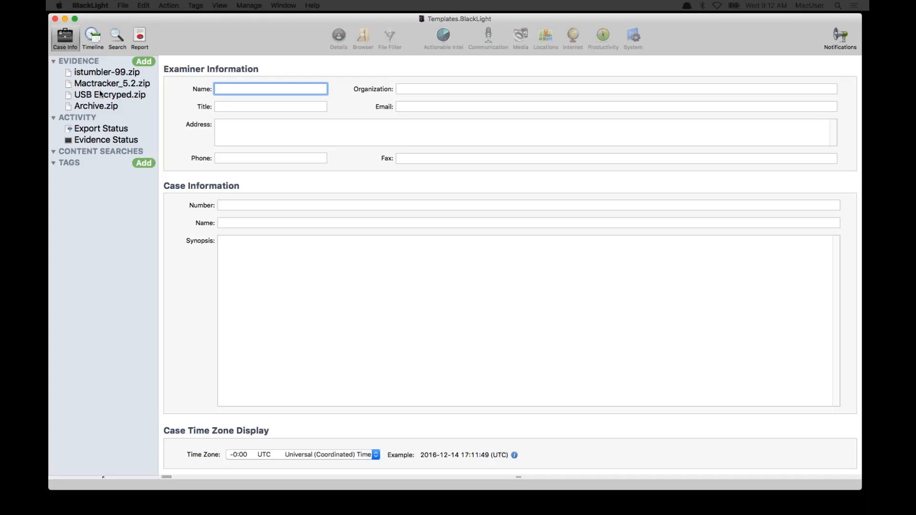
Step: Open Archive.zip in the file browser's hex view, enlarging the viewer area and widening the data interpreter's Type column
left_click(95, 109)
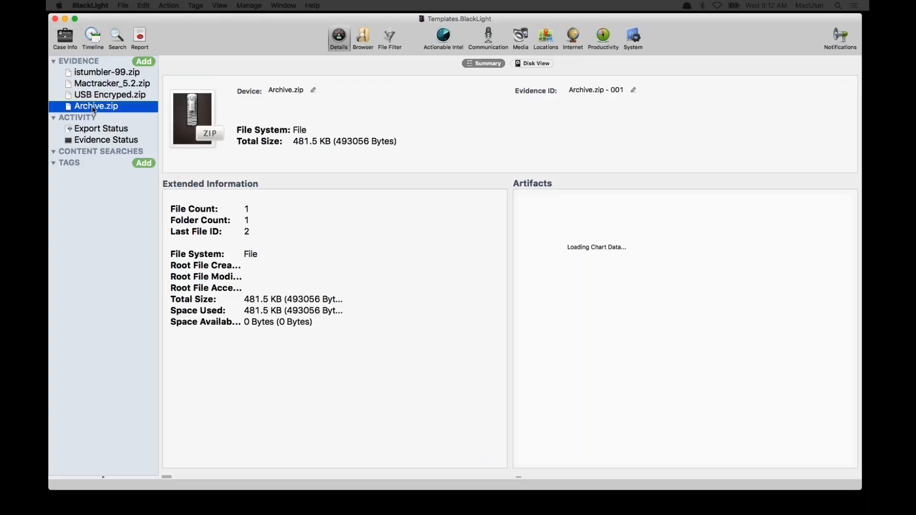
left_click(363, 38)
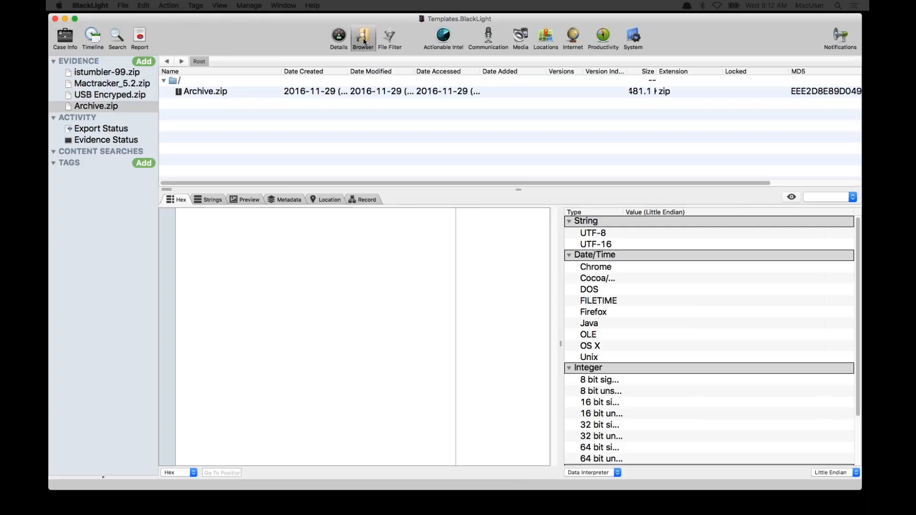
left_click(220, 97)
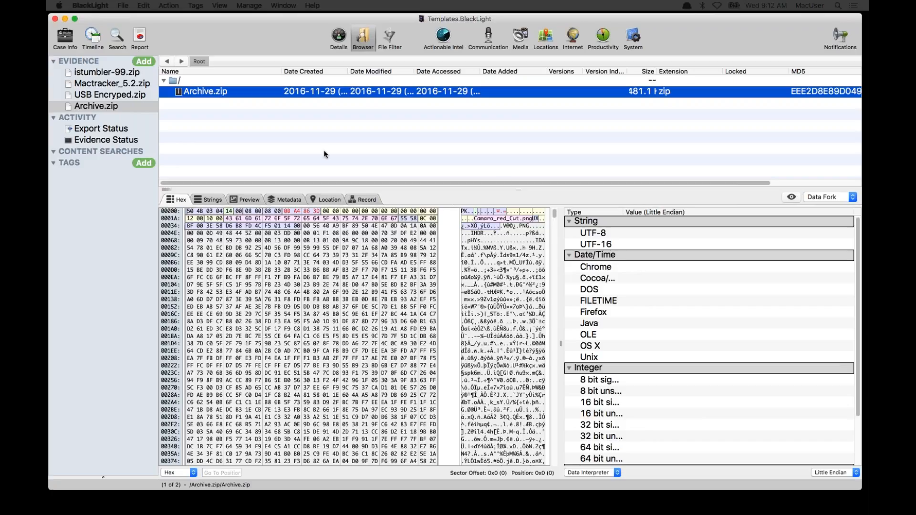
left_click_drag(507, 189, 506, 152)
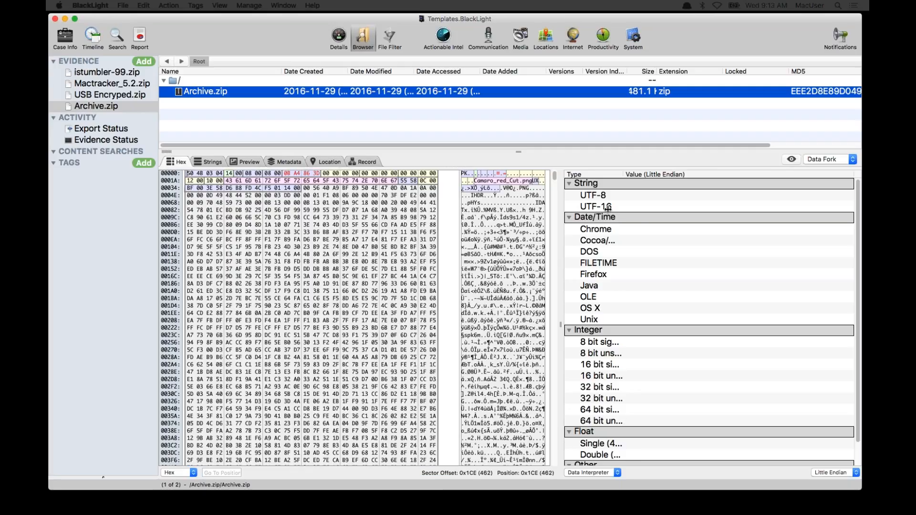
left_click_drag(624, 175, 698, 176)
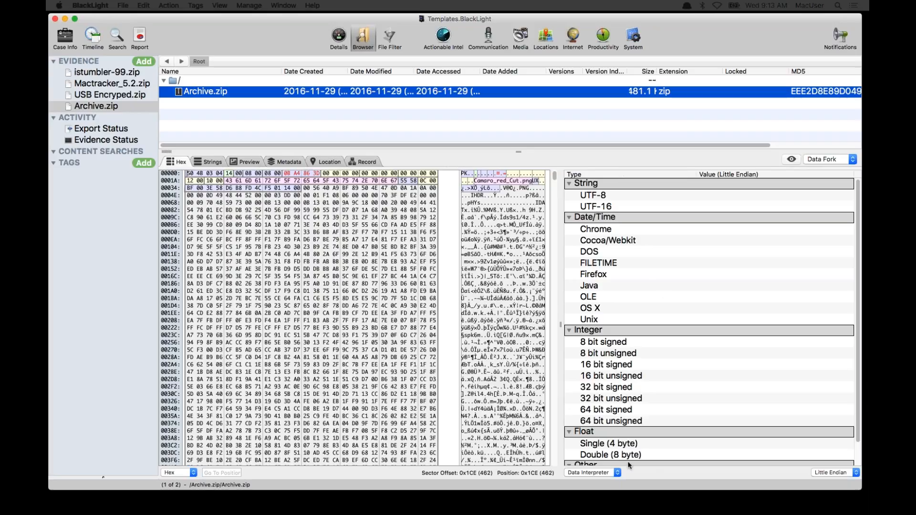
Step: Switch the hex interpretation to Data Structure and select the File Name element of File Record [0]
left_click(618, 473)
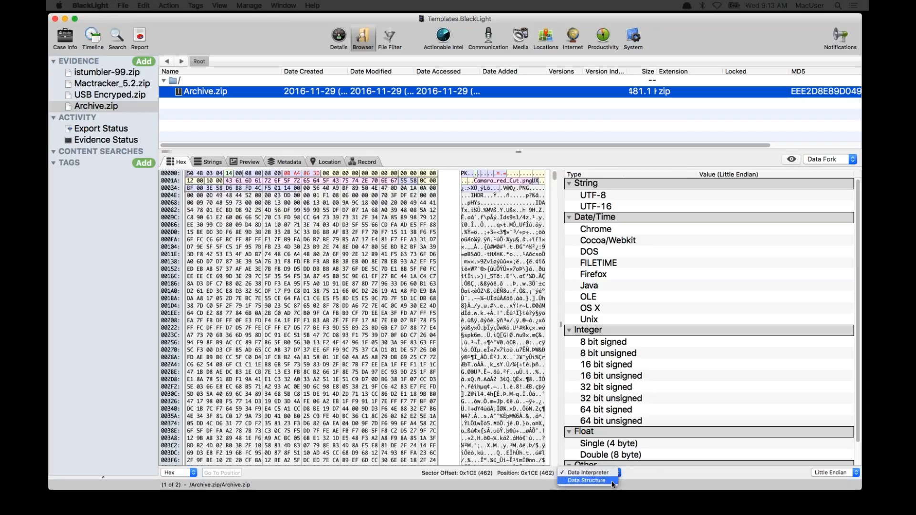
left_click(613, 483)
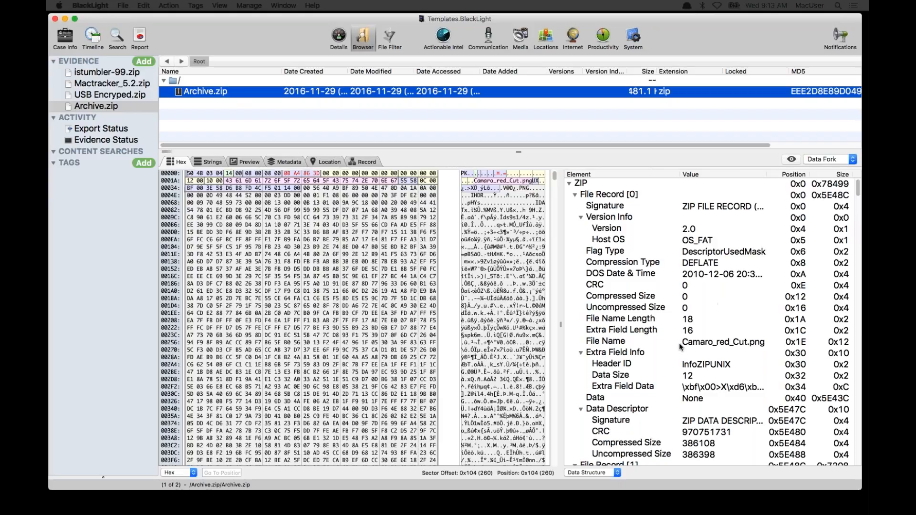
left_click(637, 343)
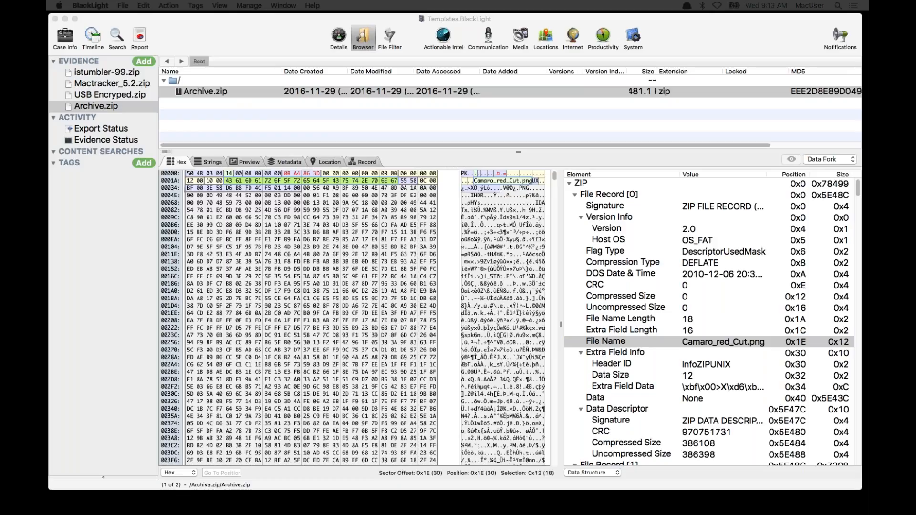
Step: Search the ZIP data structure for "file name"
key("super+f")
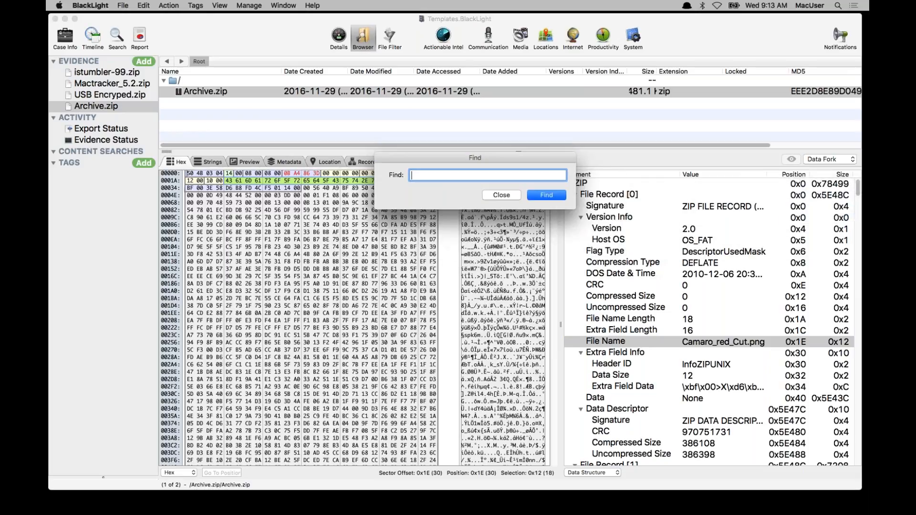
type("file name")
left_click(546, 196)
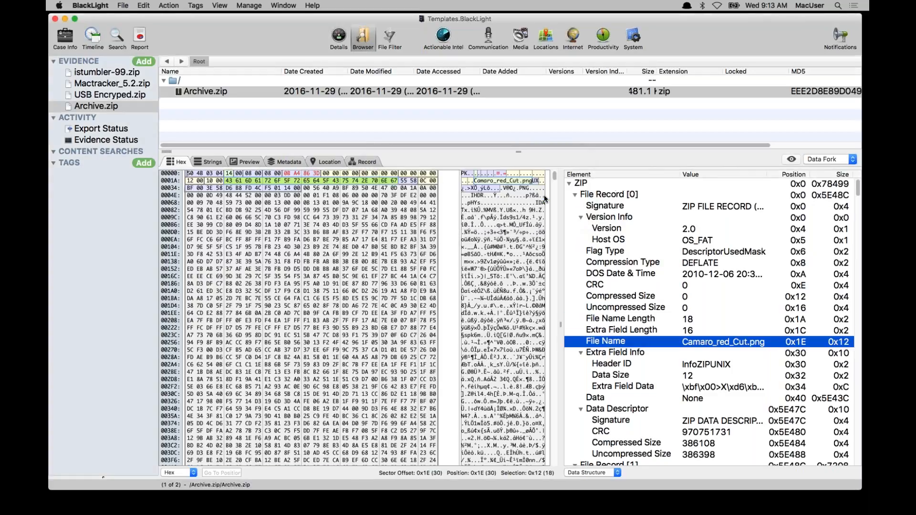
Step: Step through the following "file name" matches in the ZIP records up to the File Name element of File Record [7]
key("super+c")
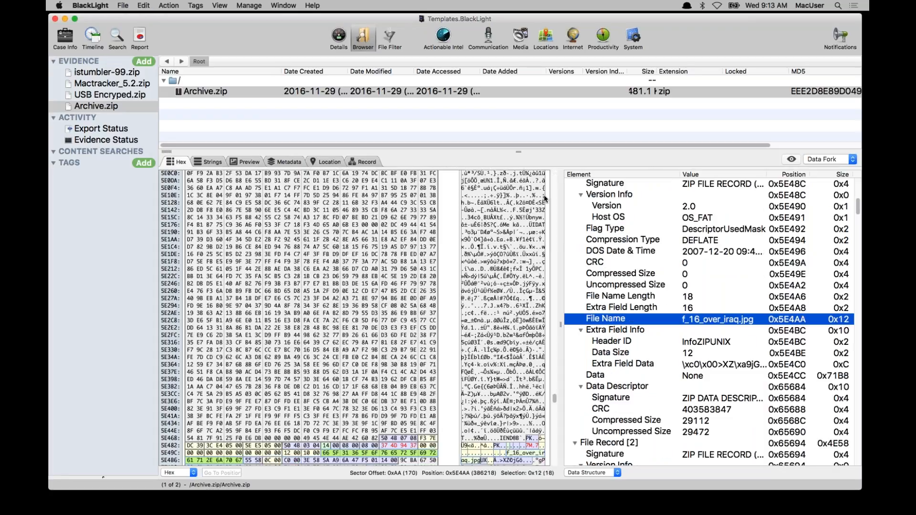
key("super+c")
key("Down")
key("super+c")
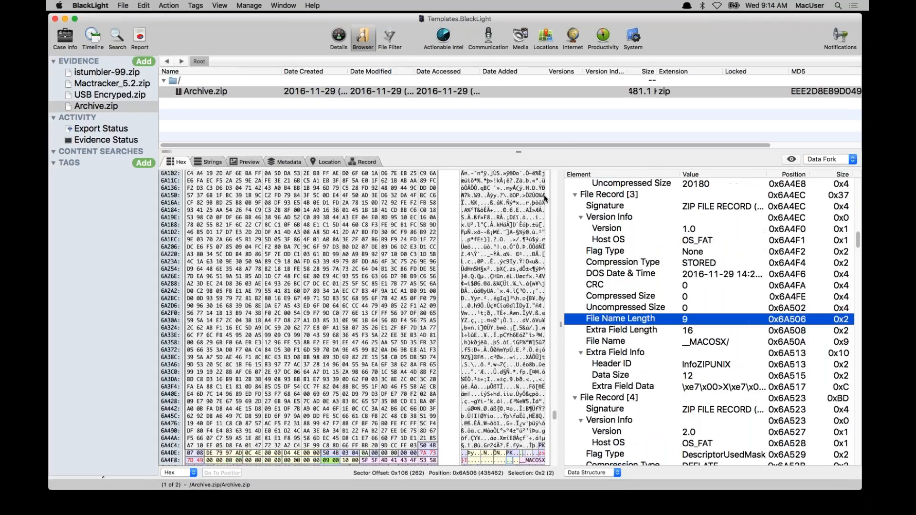
key("Down")
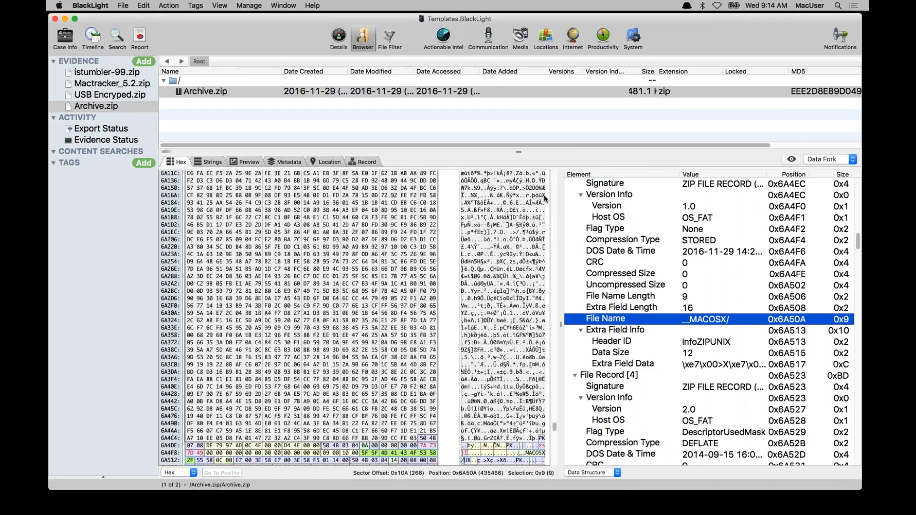
key("super+c")
key("Down")
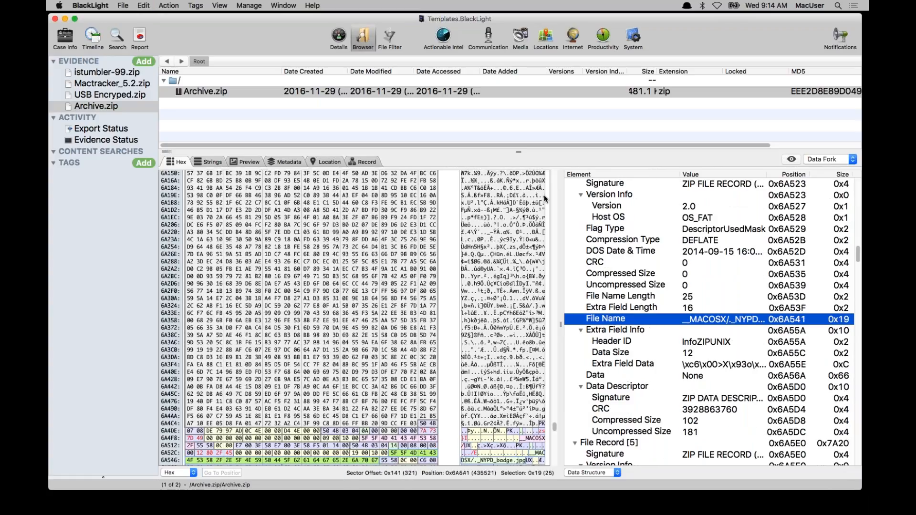
key("super+g")
key("super+g")
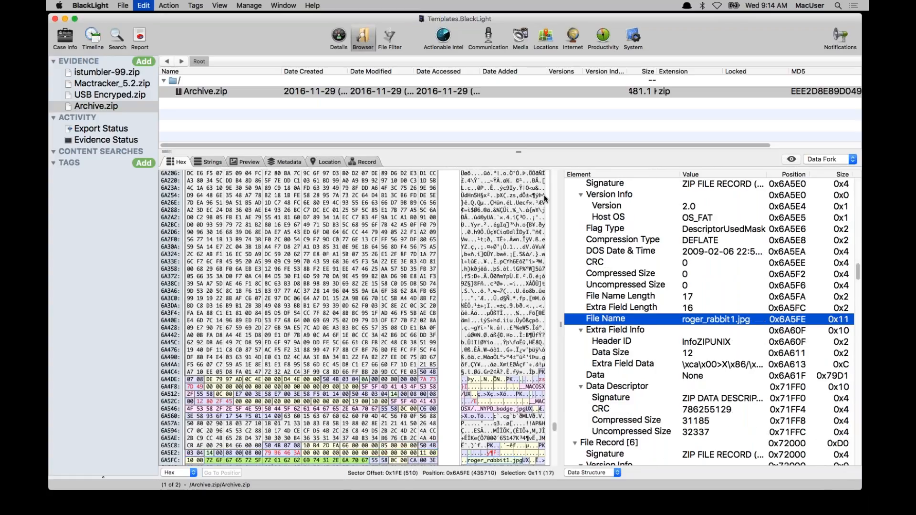
key("super+g")
key("Down")
key("super+g")
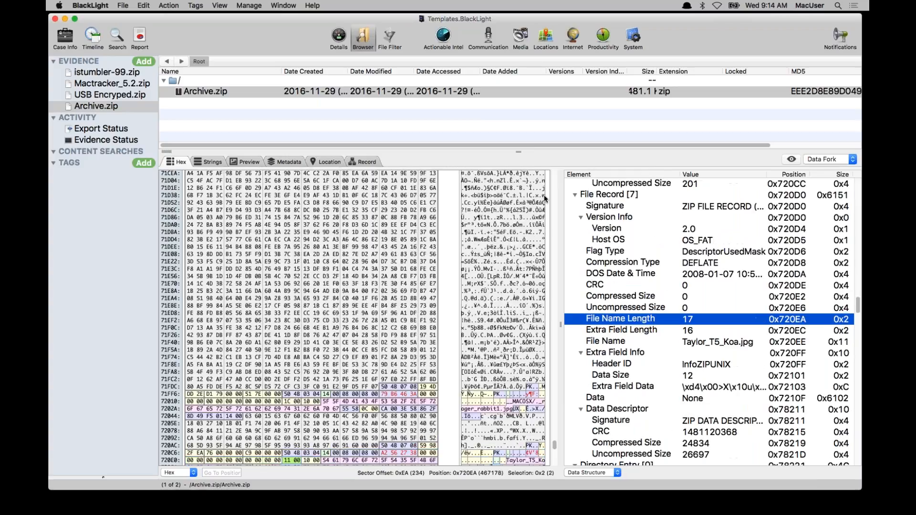
key("Down")
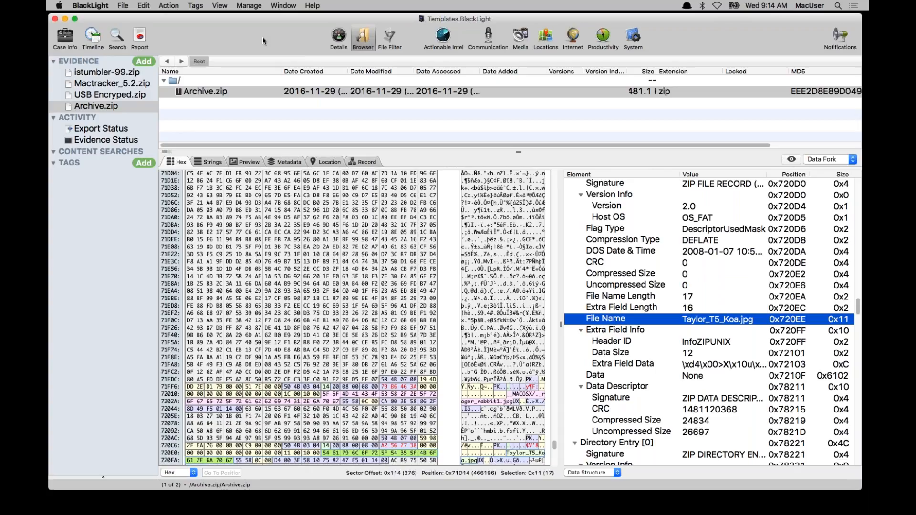
Step: Close the Templates case and open the computer case labelled 20161124_2016R3
key("super+w")
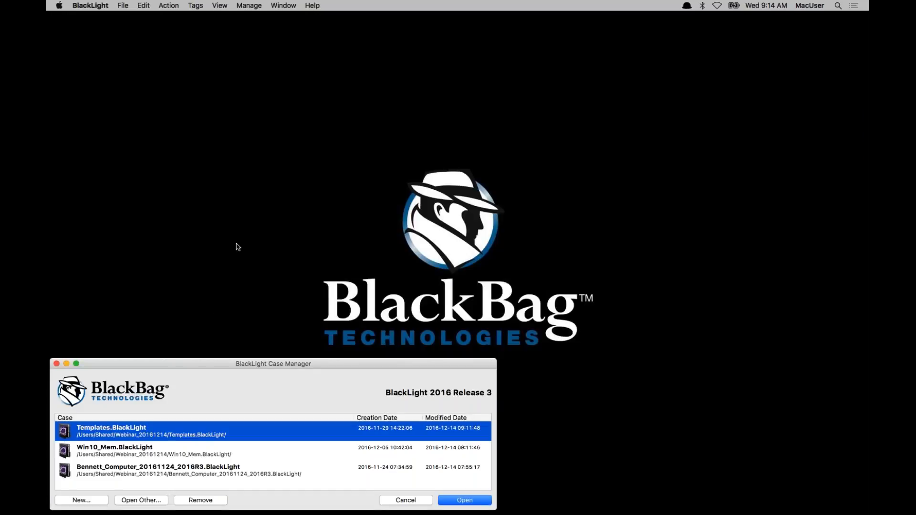
left_click(166, 471)
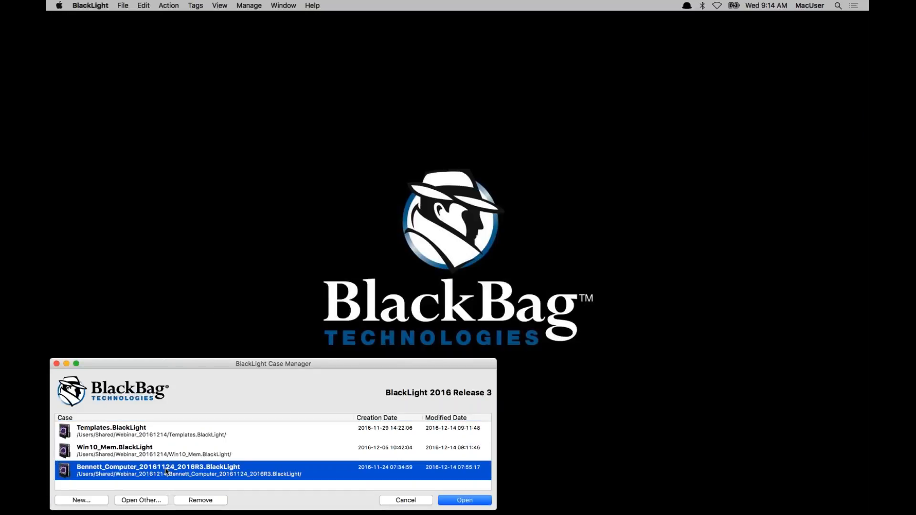
left_click(451, 500)
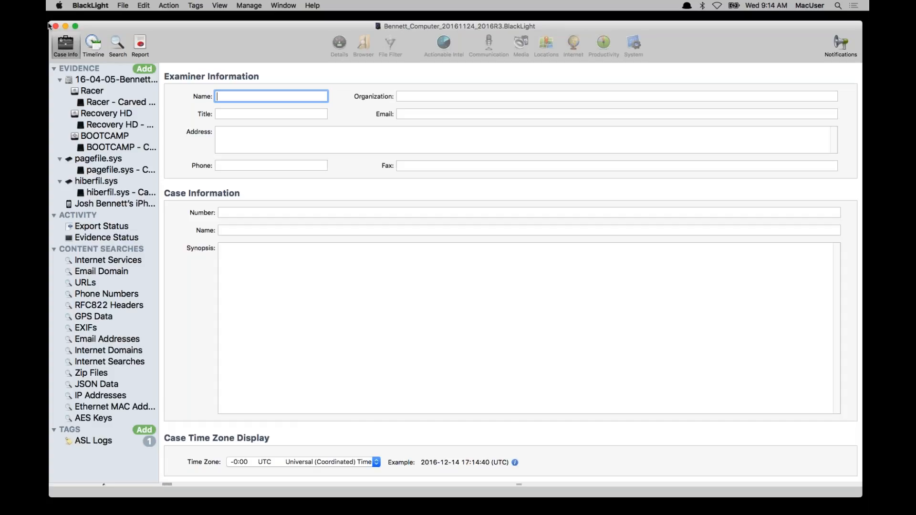
Step: Select the Racer volume, widen the evidence list to show full names, and display the volume's media thumbnails
left_click(109, 91)
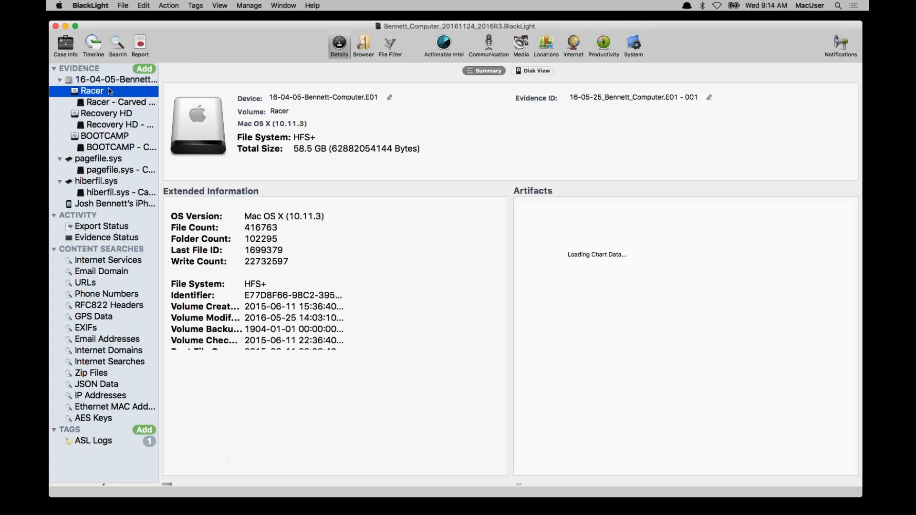
left_click_drag(160, 91, 198, 90)
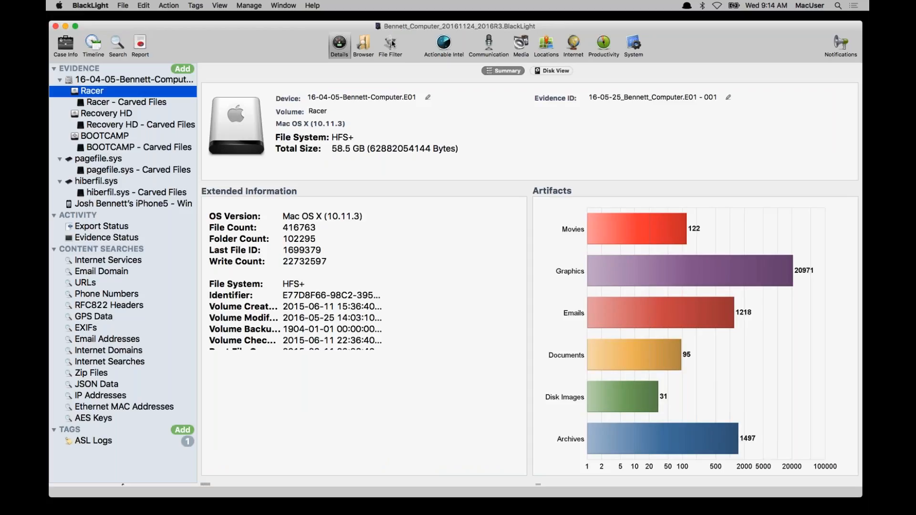
left_click(521, 44)
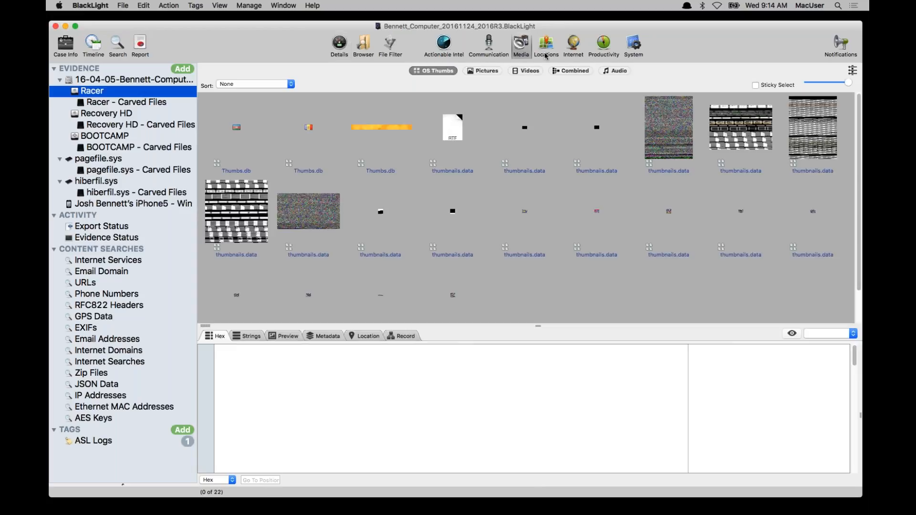
Step: Show the Racer volume's pictures, select 2012-08-07 12.42.38.jpg, enlarge the file content pane, and display the picture's record data
left_click(493, 71)
scroll(712, 220, "down", 1)
scroll(717, 220, "down", 5)
left_click(738, 192)
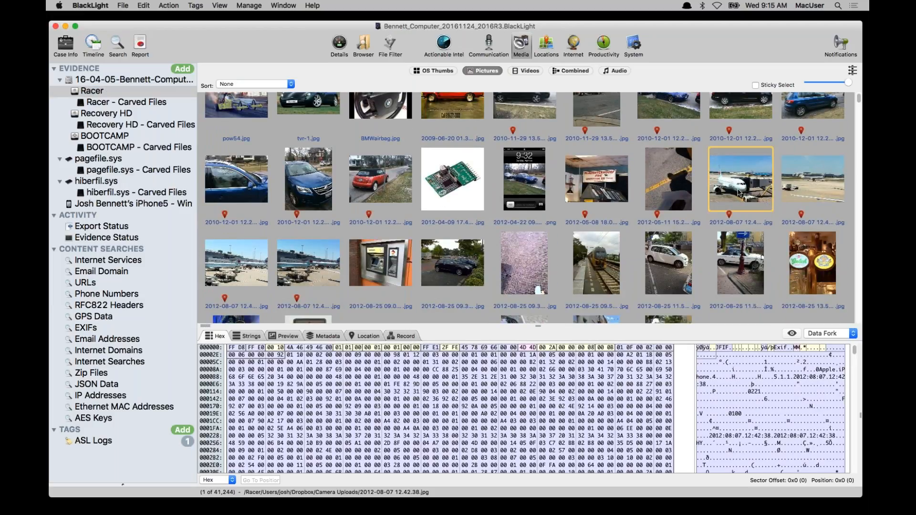
left_click_drag(538, 326, 528, 233)
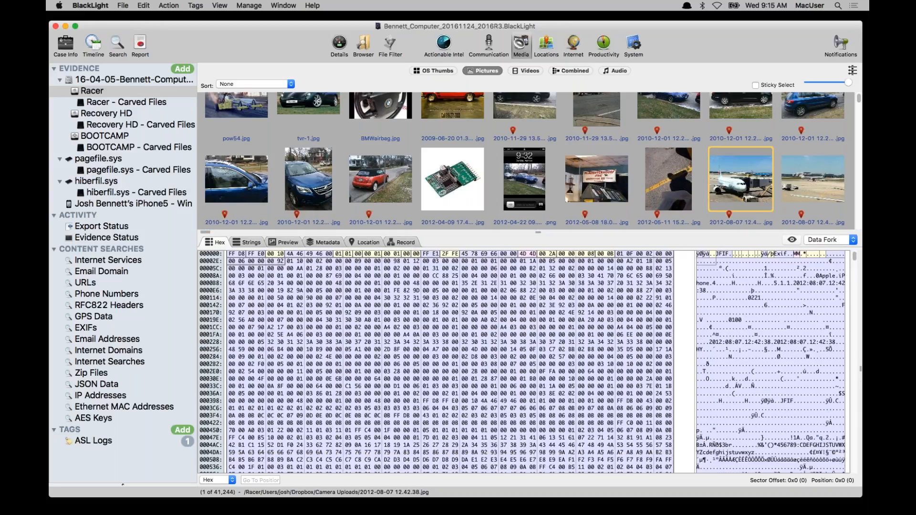
left_click(403, 242)
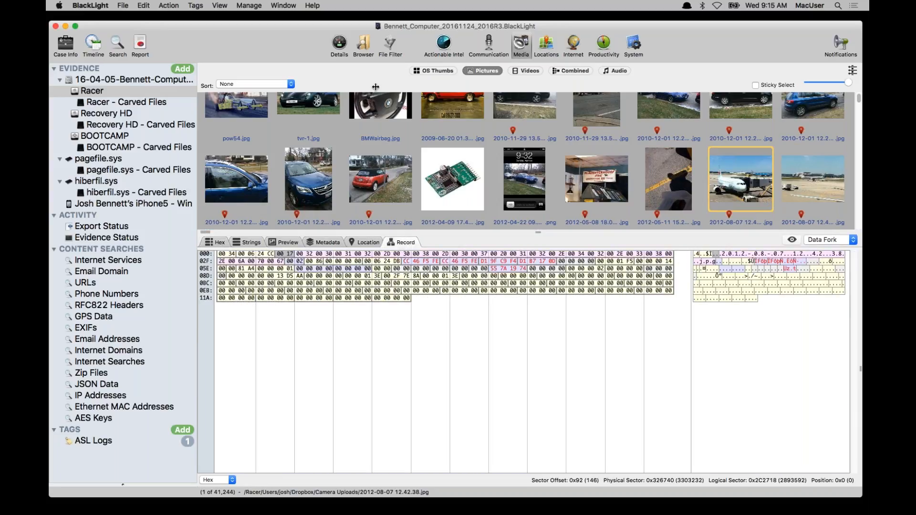
Step: Browse the Racer volume's file system to the user's Downloads folder and select About Downloads.pdf
left_click(372, 46)
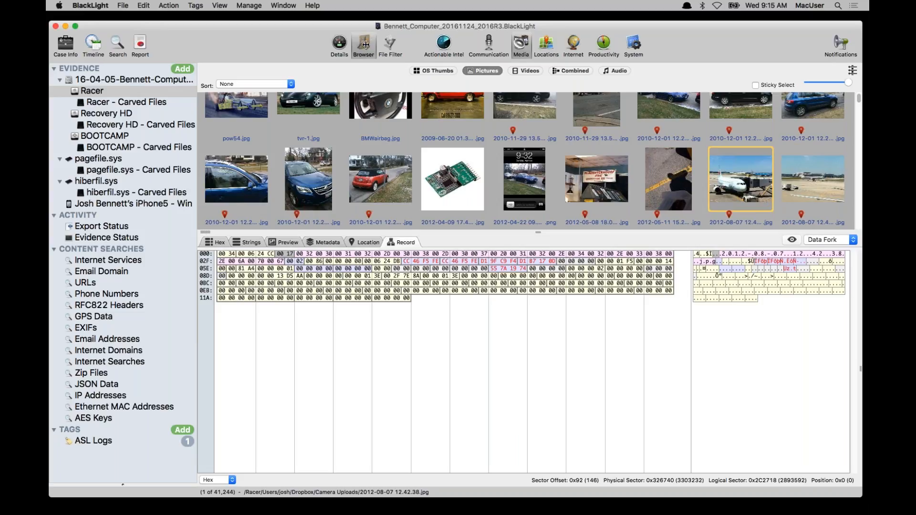
scroll(246, 126, "down", 10)
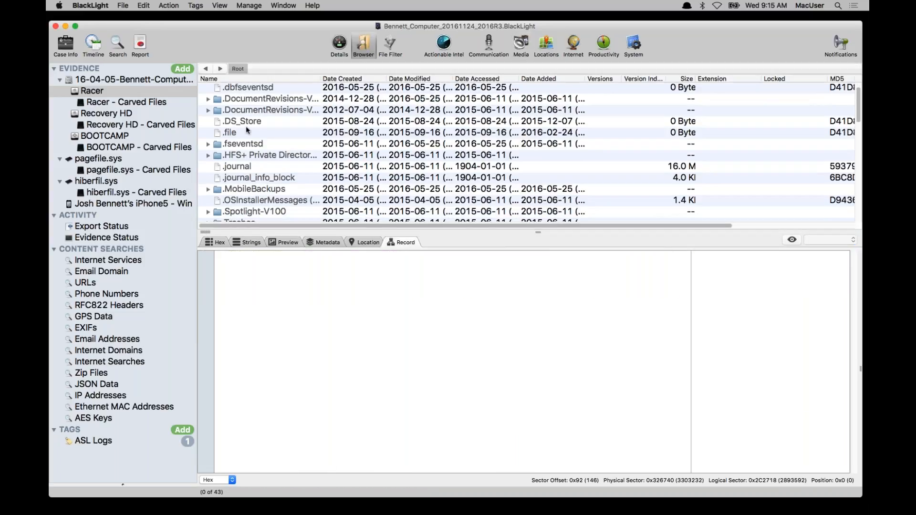
left_click(220, 181)
double_click(220, 182)
left_click(215, 111)
double_click(216, 111)
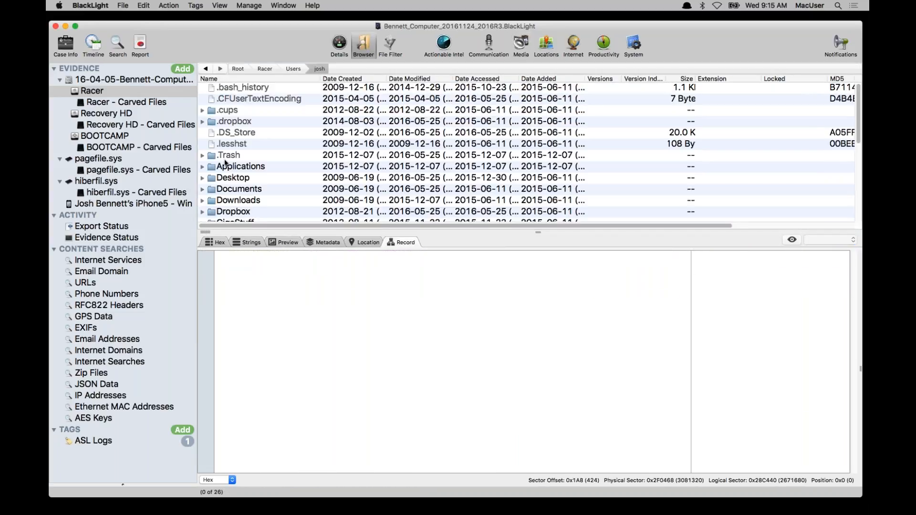
left_click(213, 199)
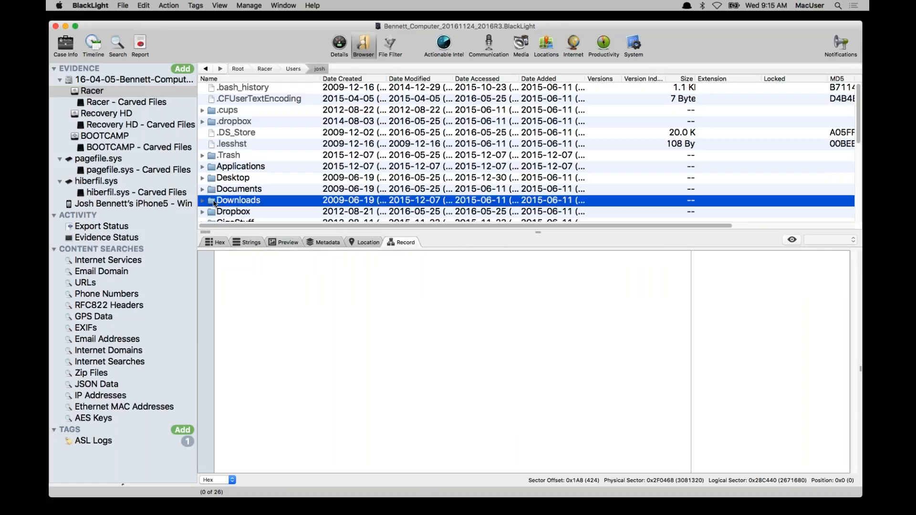
double_click(214, 200)
left_click(214, 121)
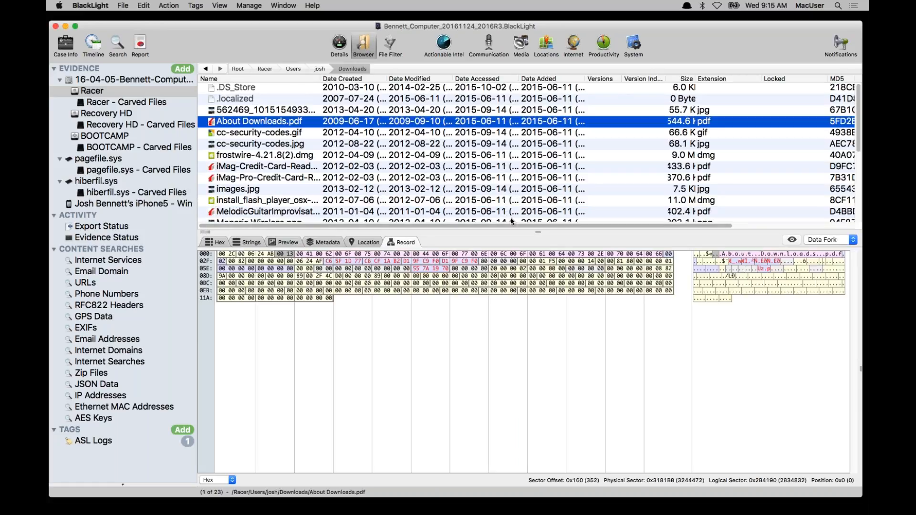
Step: Show About Downloads.pdf in hex view, enlarge the file list, and set the hex view's offsets to Decimal
left_click(221, 242)
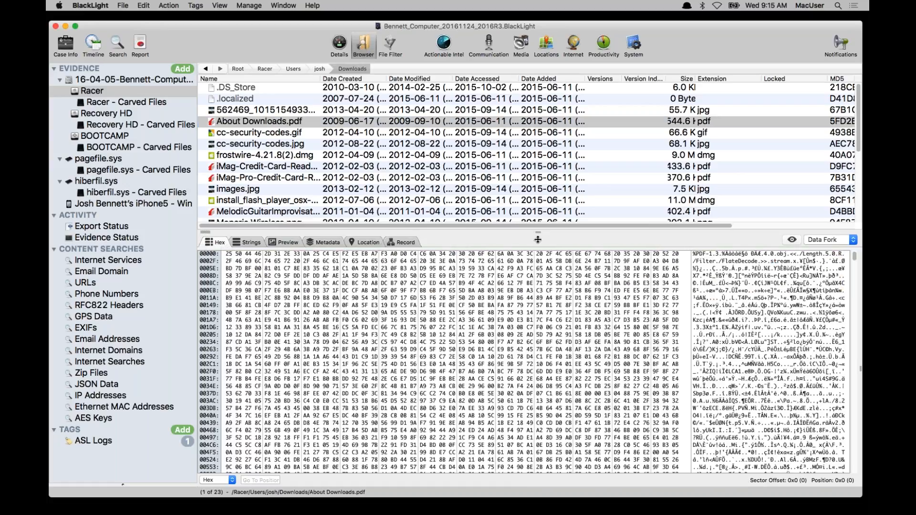
left_click_drag(538, 240, 538, 300)
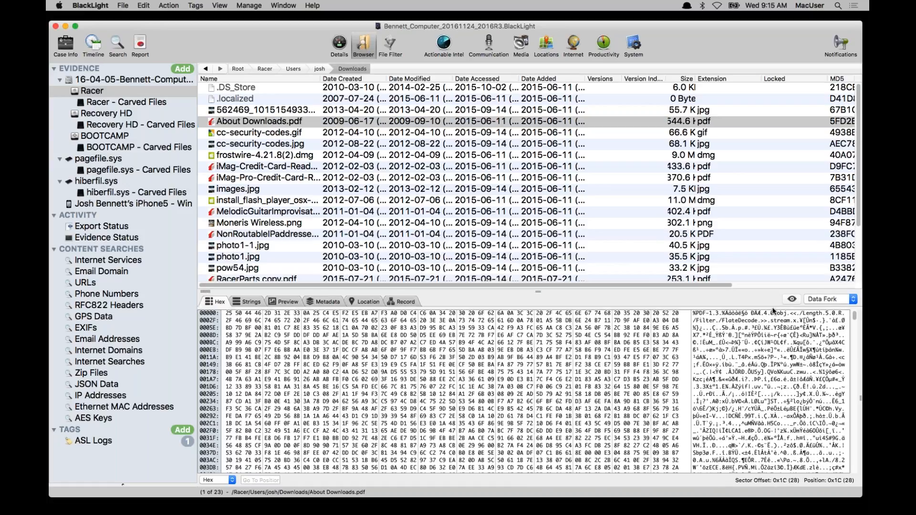
left_click(232, 480)
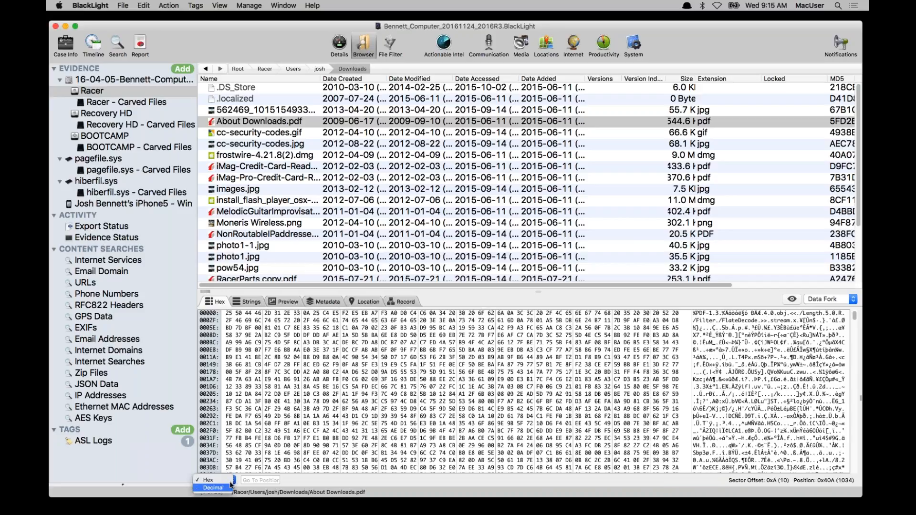
left_click(227, 487)
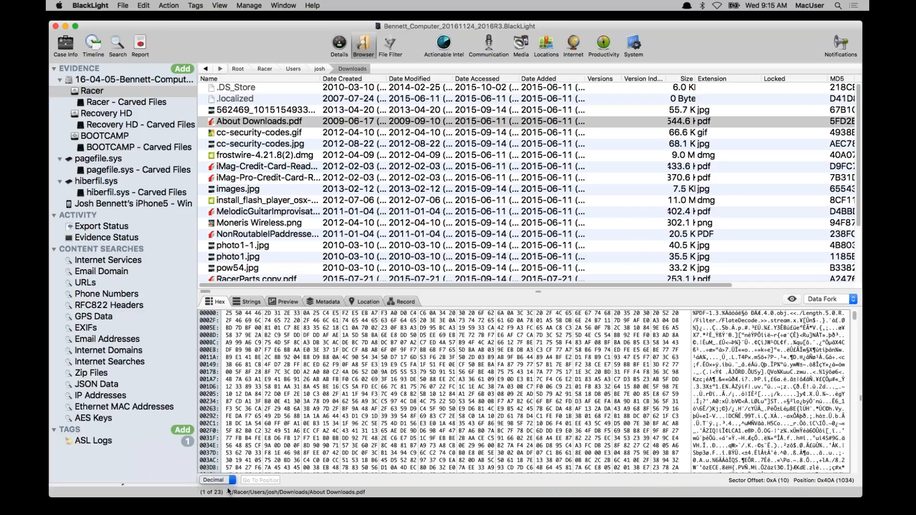
left_click(233, 481)
left_click(229, 472)
left_click(232, 481)
left_click(230, 487)
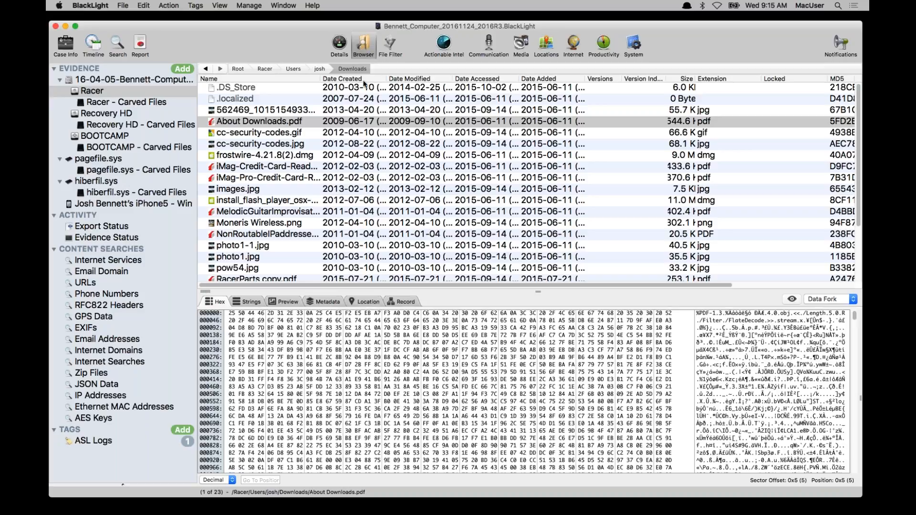
Step: Select cc-security-codes.jpg in the Downloads folder and display its file system record
left_click(265, 134)
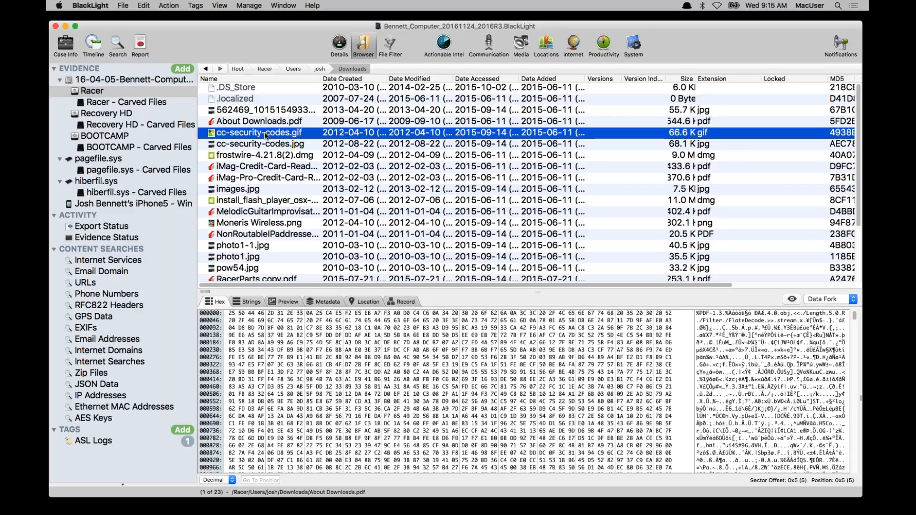
left_click(265, 145)
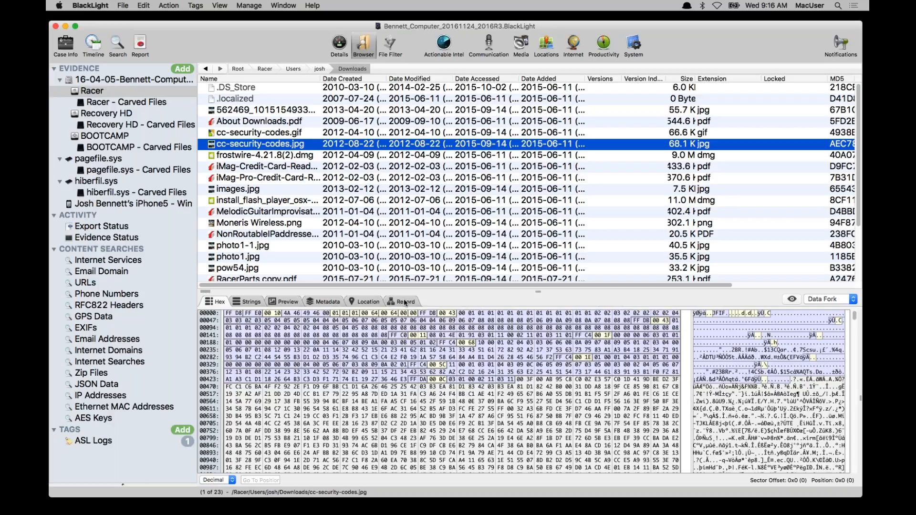
left_click(403, 301)
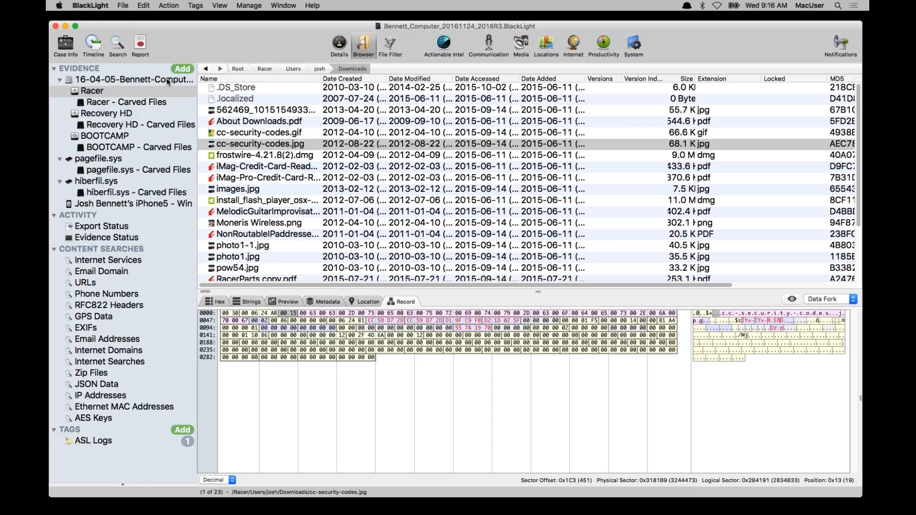
Step: Open the Disk View of the 16-04-05 computer disk image and widen the data interpreter area
left_click(153, 80)
left_click(339, 44)
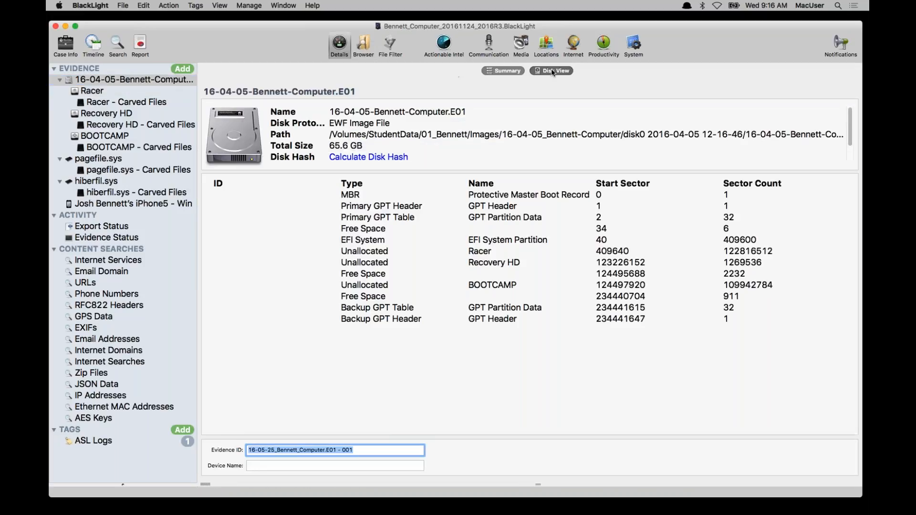
left_click(553, 72)
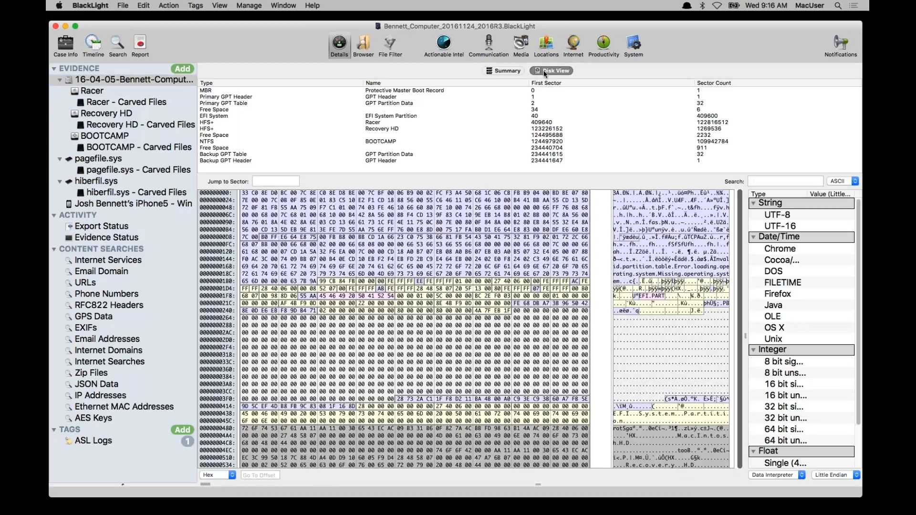
left_click_drag(745, 364, 565, 366)
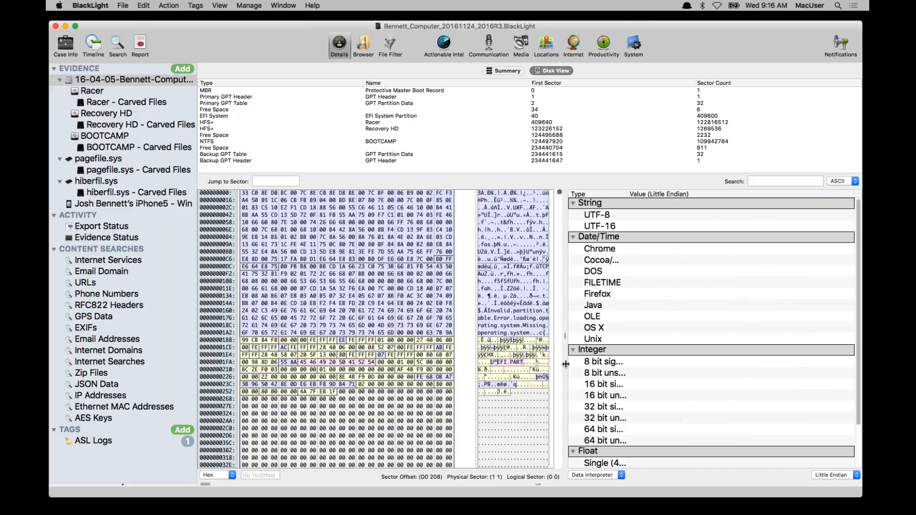
Step: Select the Racer HFS+ partition, switch from the Data Interpreter to Data Structure, and widen the structure list
left_click(245, 126)
left_click(245, 122)
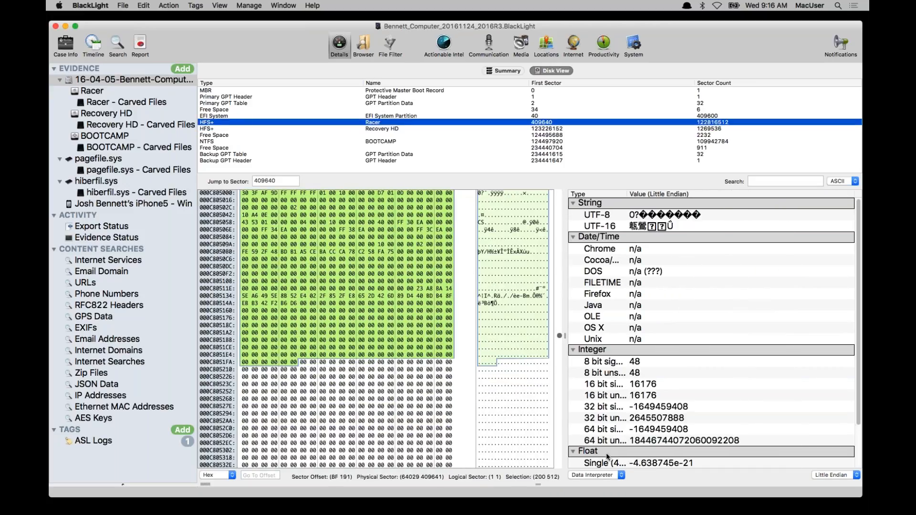
left_click(618, 476)
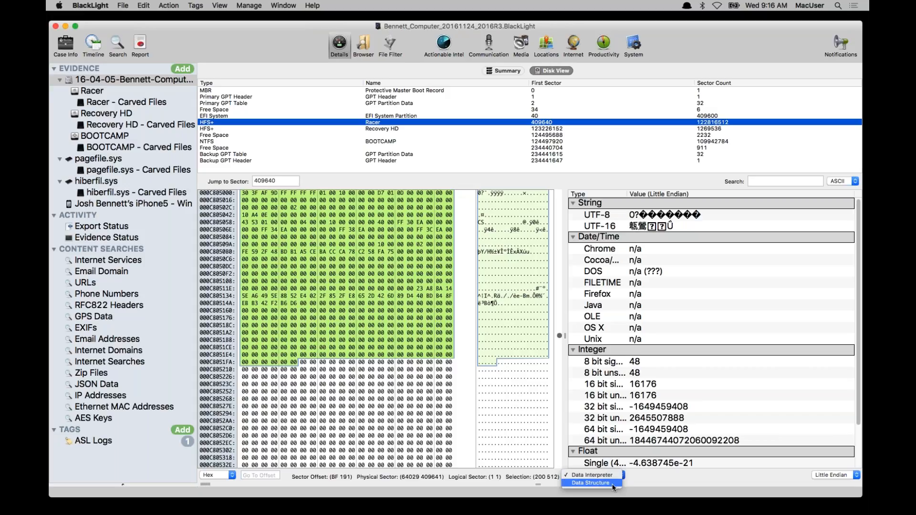
left_click(615, 484)
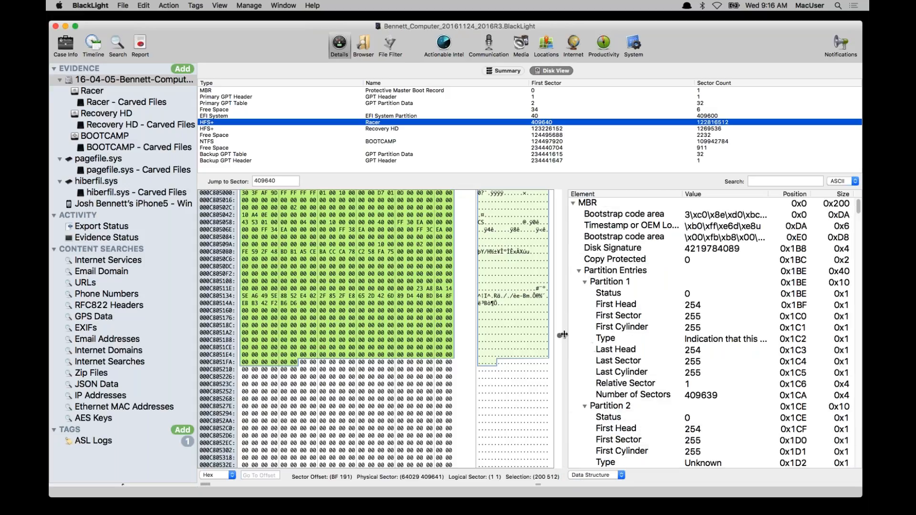
left_click_drag(564, 335, 496, 336)
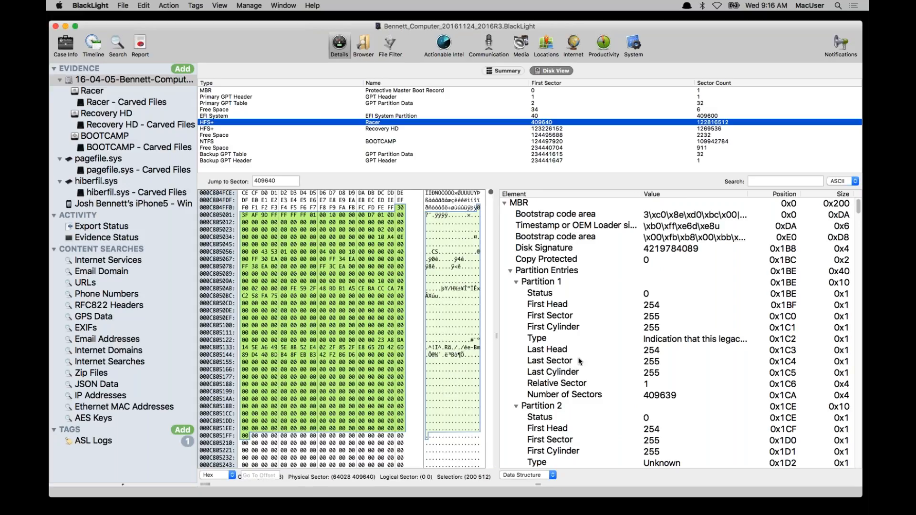
Step: Highlight the bytes of Partition 1's Number of Sectors, Relative Sector and Last Cylinder in the MBR structure
scroll(579, 361, "down", 5)
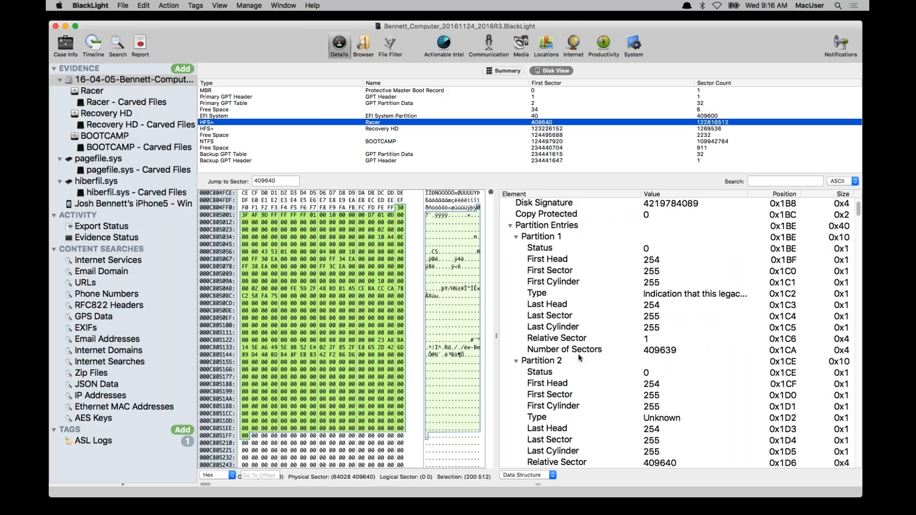
left_click(584, 328)
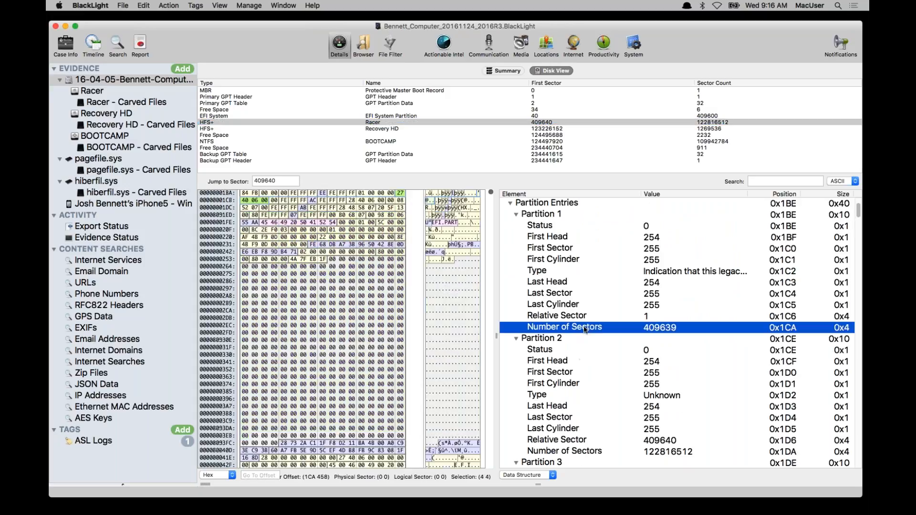
left_click(562, 318)
left_click(561, 307)
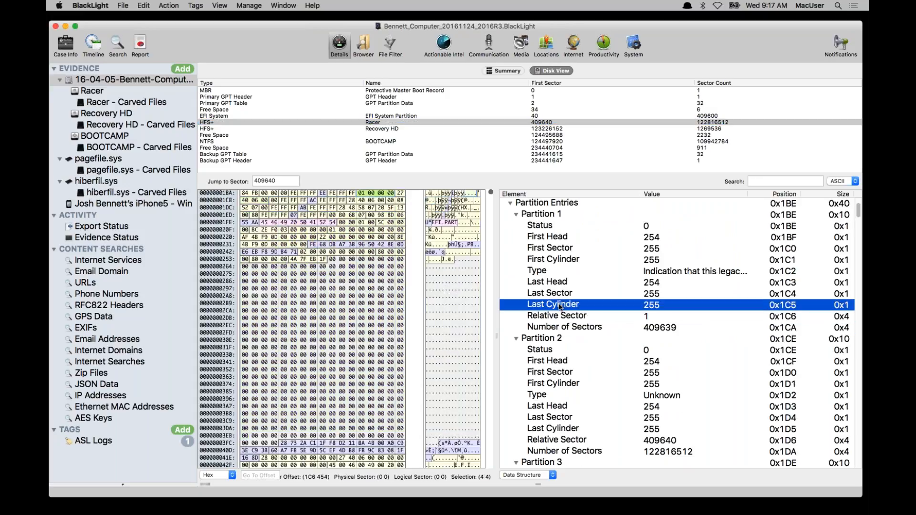
left_click(561, 329)
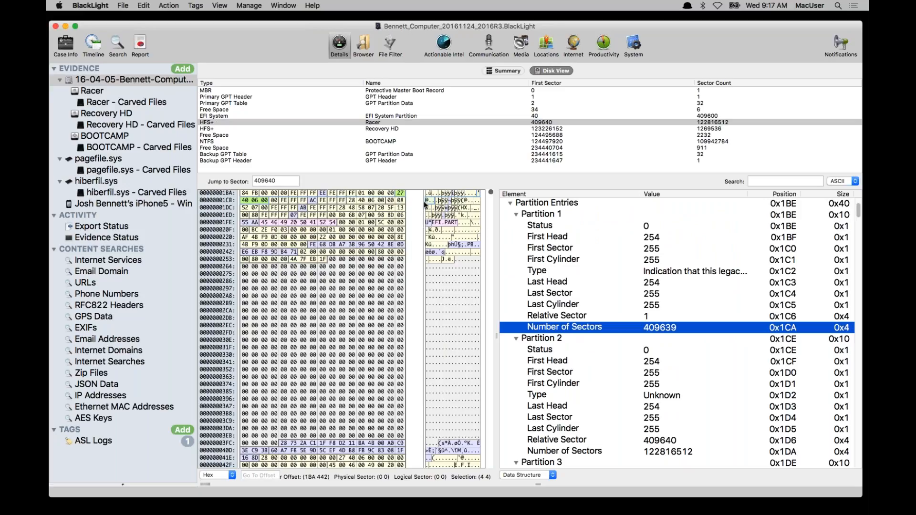
Step: Examine Partition 2's Relative Sector and Partition 3's Type in the MBR partition entries
left_click_drag(557, 354, 557, 360)
left_click(563, 441)
scroll(563, 441, "down", 5)
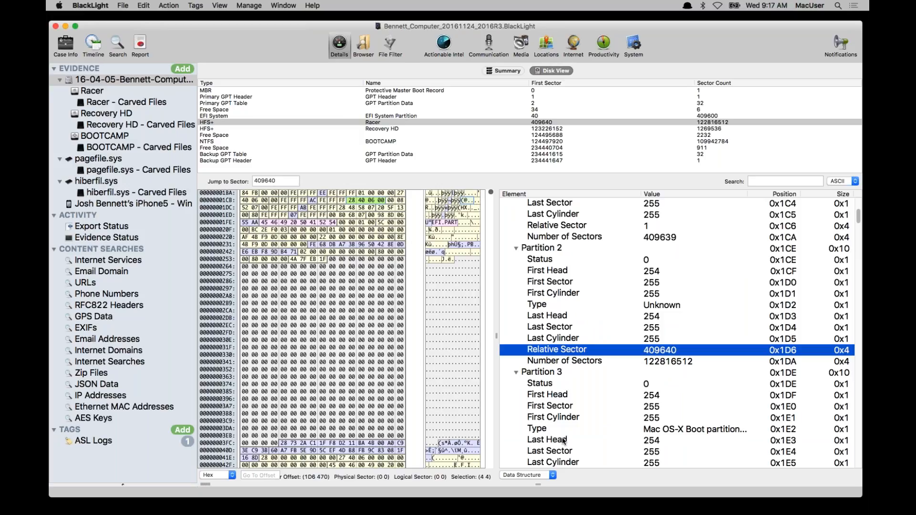
key("Down")
left_click(556, 430)
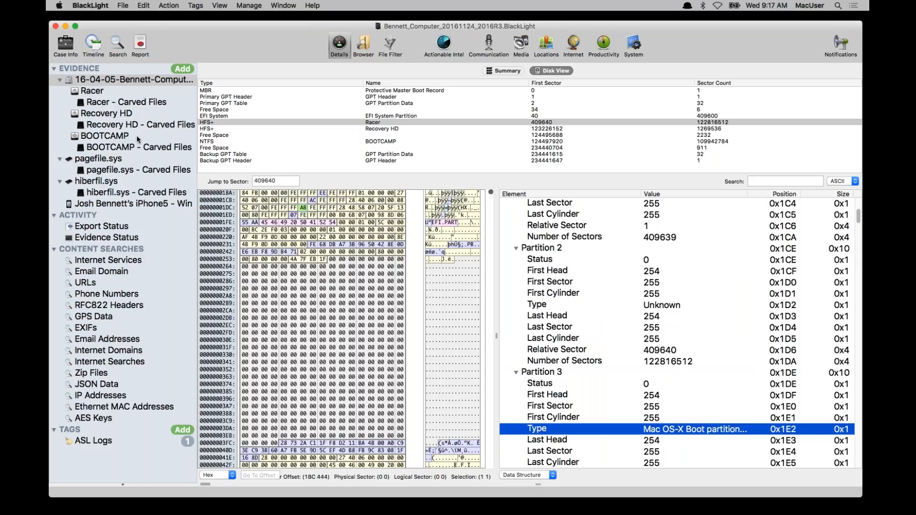
Step: Select the BOOTCAMP volume and show its EVTX entries in the system logs
left_click(123, 138)
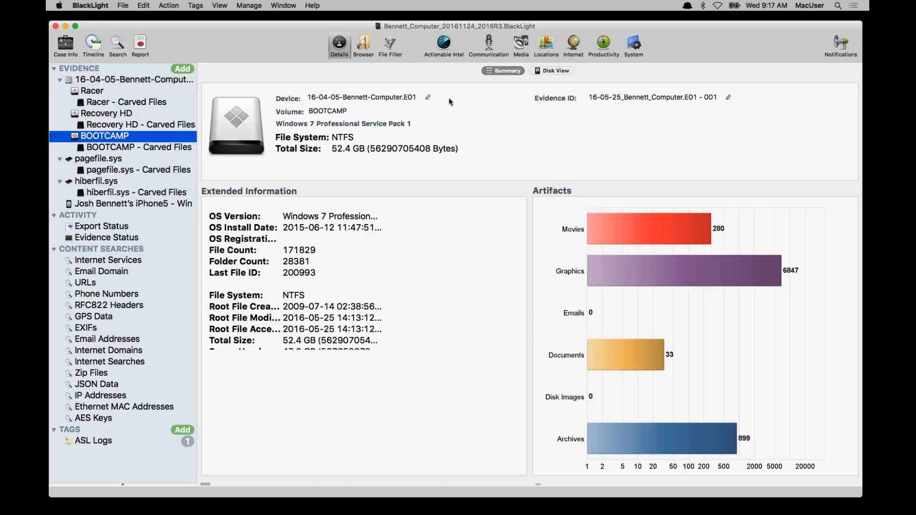
left_click(632, 44)
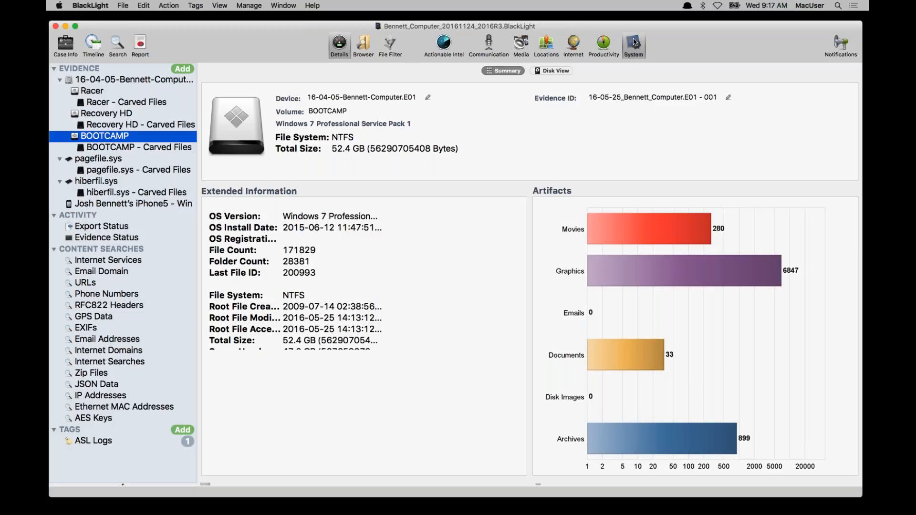
left_click(578, 70)
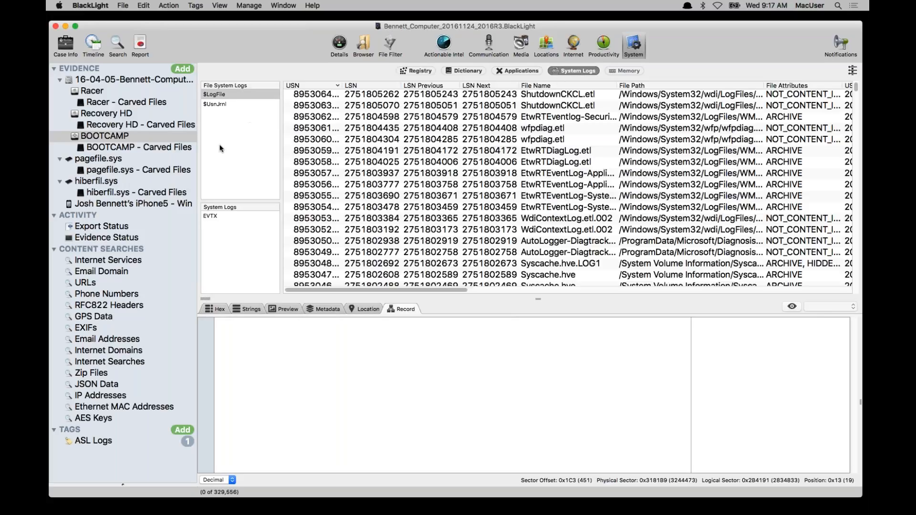
left_click(224, 218)
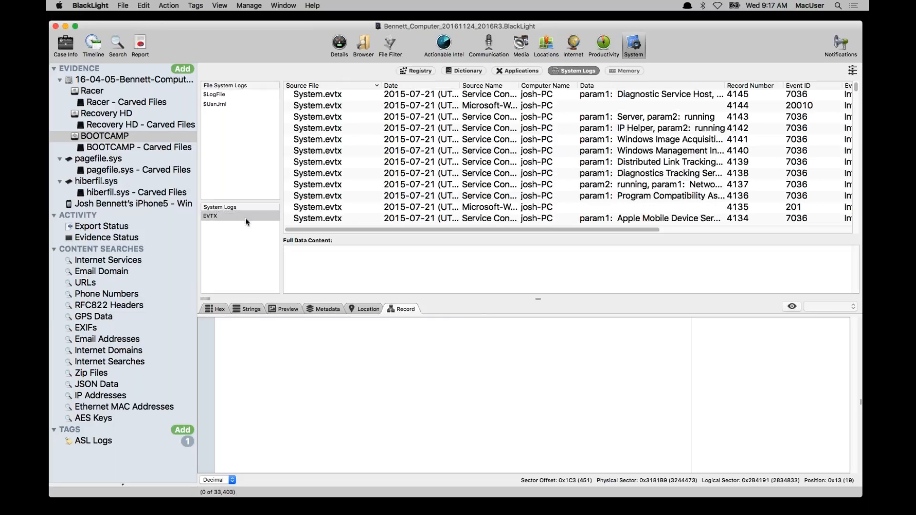
Step: Enlarge the event log list, widen its Data column, and select System.evtx record 4141 for Windows Image Acquisition
left_click_drag(530, 298, 541, 384)
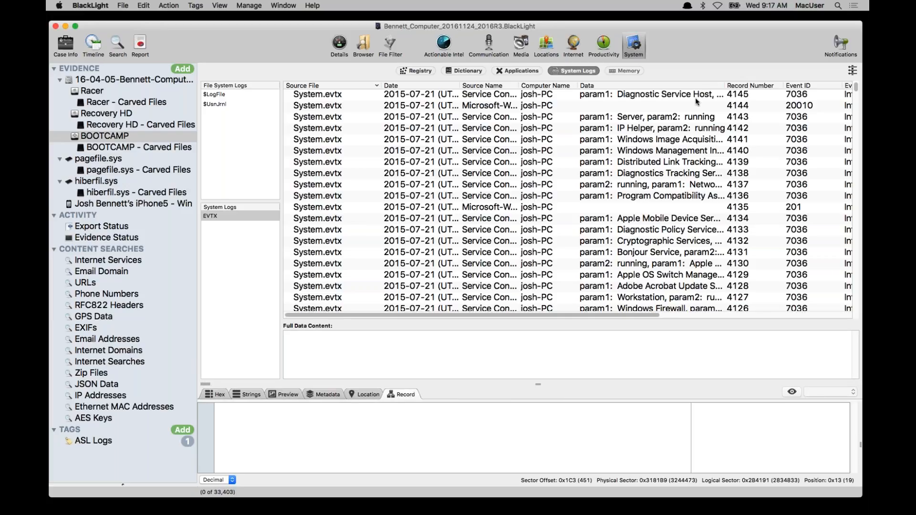
left_click_drag(726, 86, 745, 85)
left_click(632, 138)
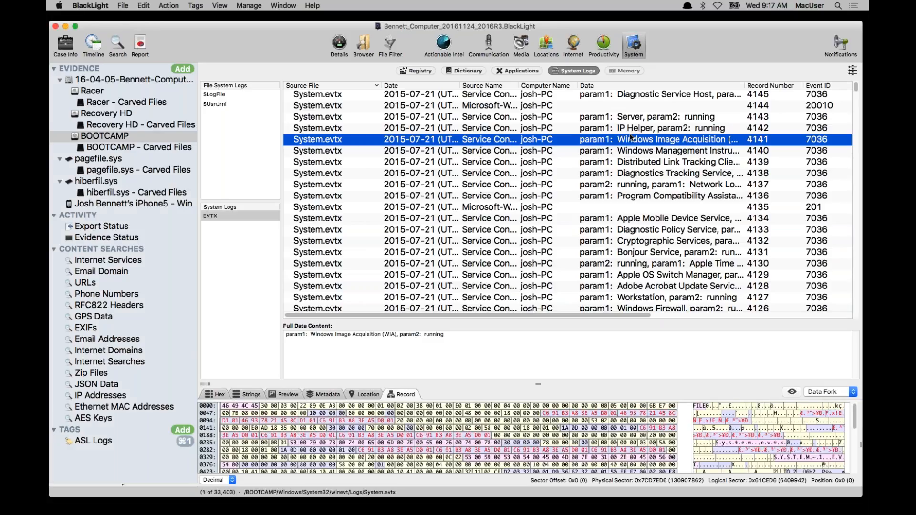
Step: Search the EVTX event log data for Windows boot entries
key("super+Tab")
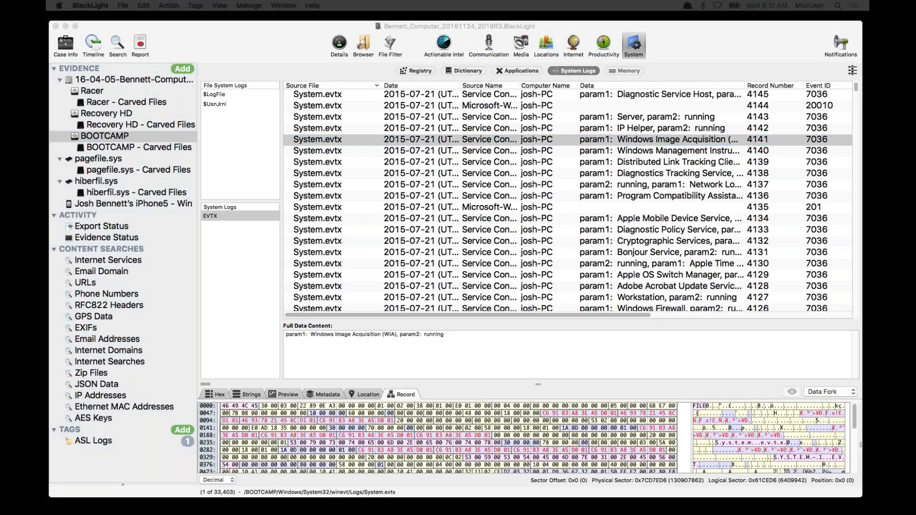
left_click_drag(869, 69, 491, 158)
type("windows")
key("Return")
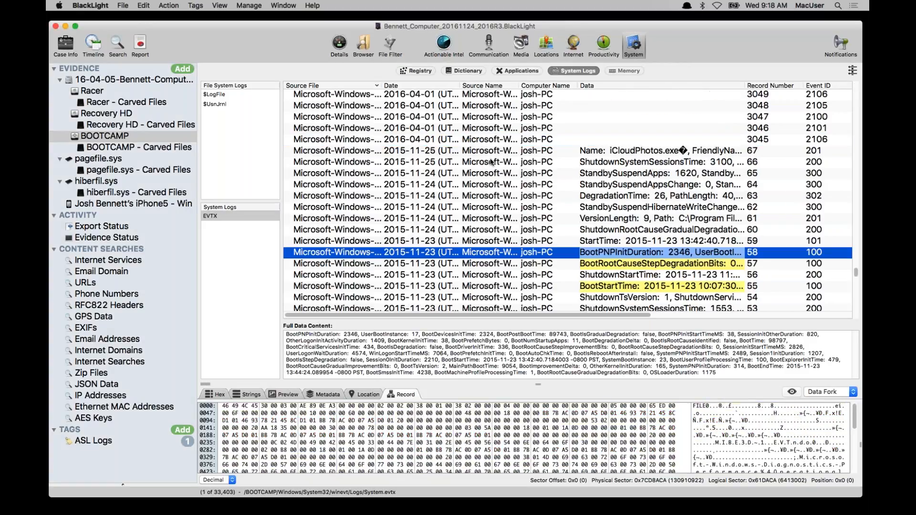
Step: Highlight the BootStartTime timestamp in the full data content of record 58, event ID 100
scroll(589, 225, "down", 1)
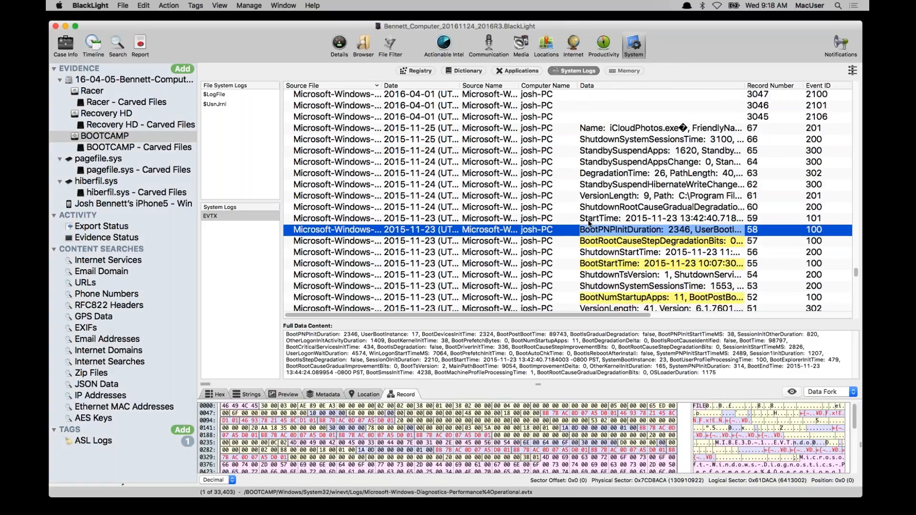
scroll(589, 226, "down", 3)
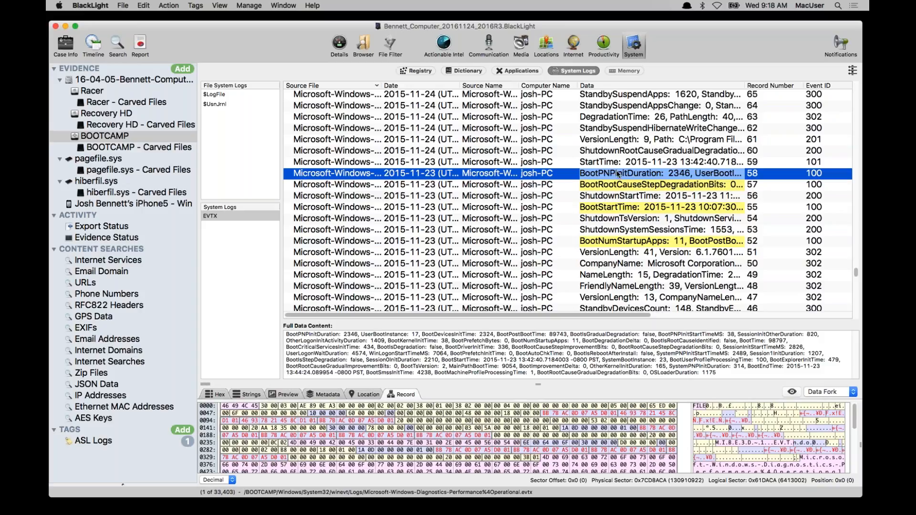
left_click(423, 345)
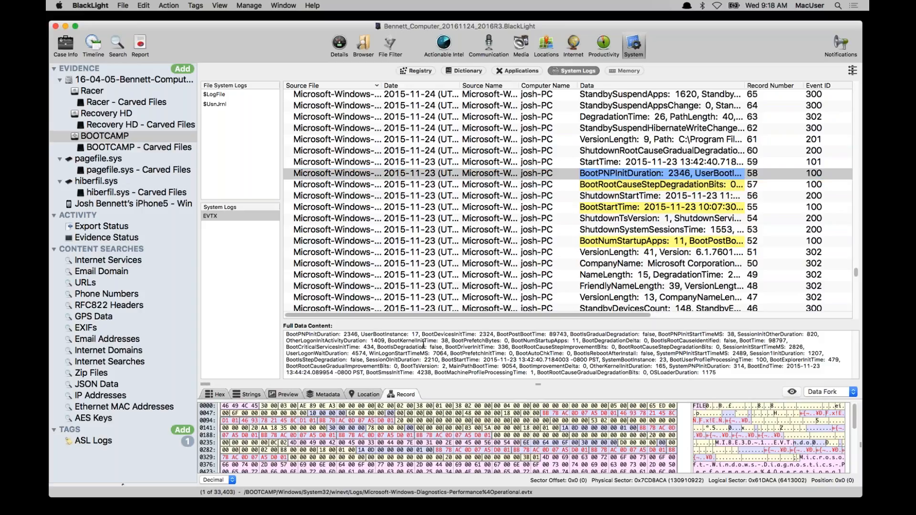
key("super")
key("super+g")
left_click(442, 360)
left_click_drag(442, 359, 604, 361)
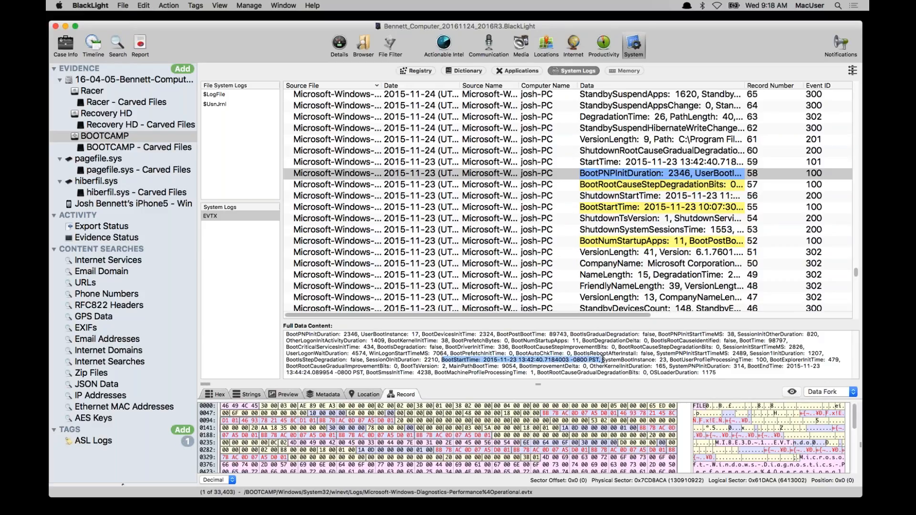
Step: Select record 55 and highlight the BootStartTime timestamp in its full data content
left_click(601, 211)
left_click(477, 360)
key("super+g")
left_click_drag(285, 334, 445, 335)
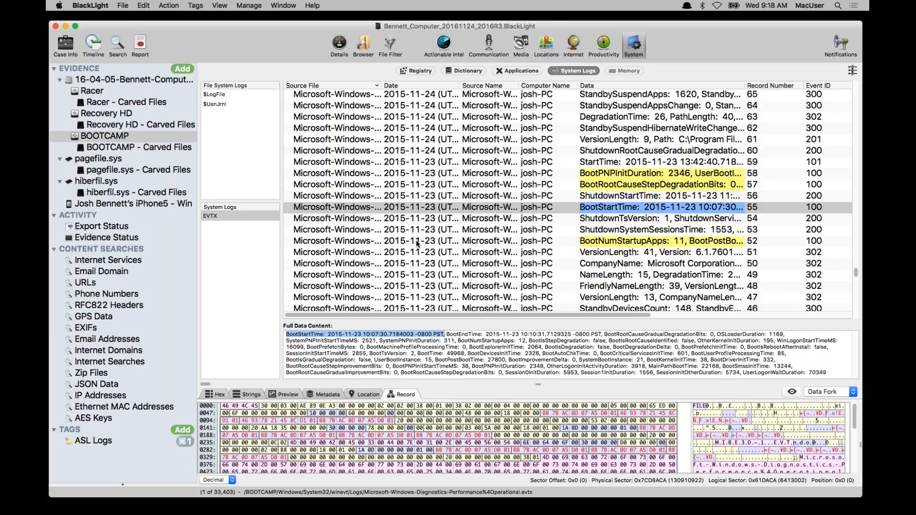
Step: Search the event log data for wake entries, restarting the search from the record list
key("super+shift+5")
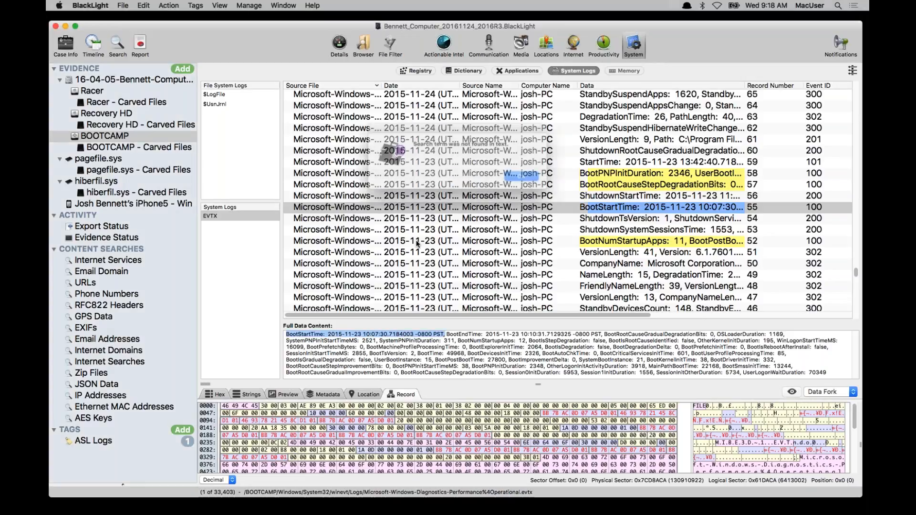
left_click(527, 182)
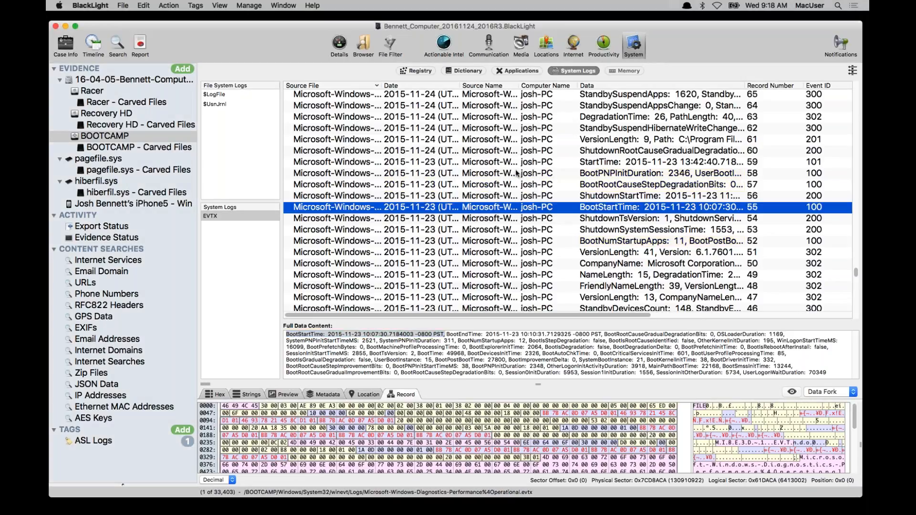
left_click(516, 173)
key("super+f")
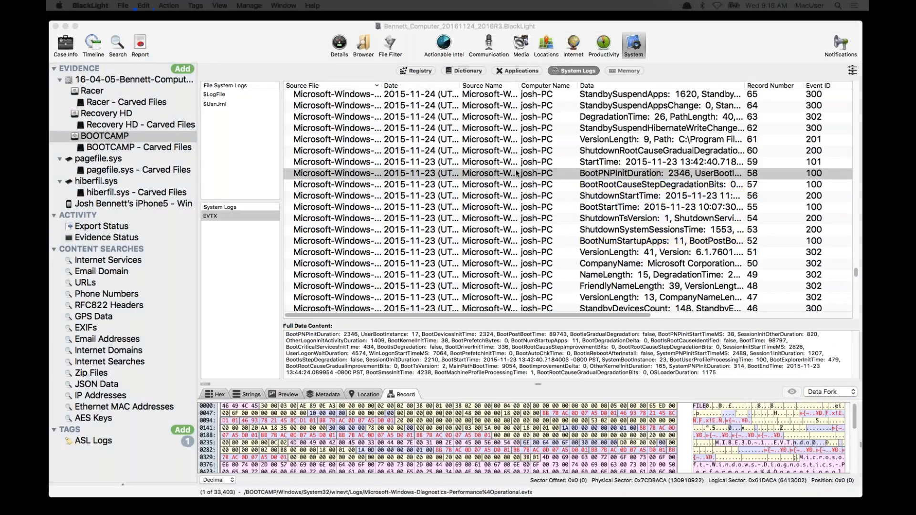
left_click(517, 173)
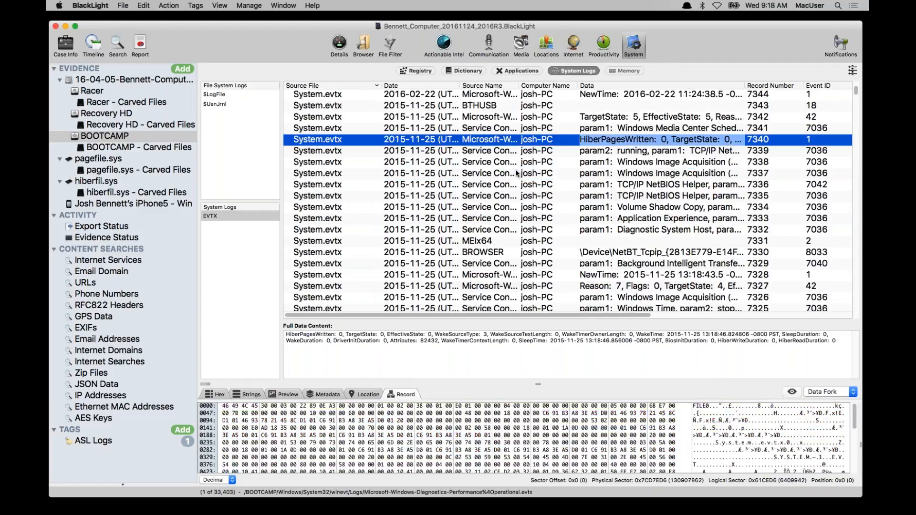
Step: Highlight the SleepTime timestamp in System.evtx record 7340 and go to the next wake match
left_click(406, 342)
key("super+f")
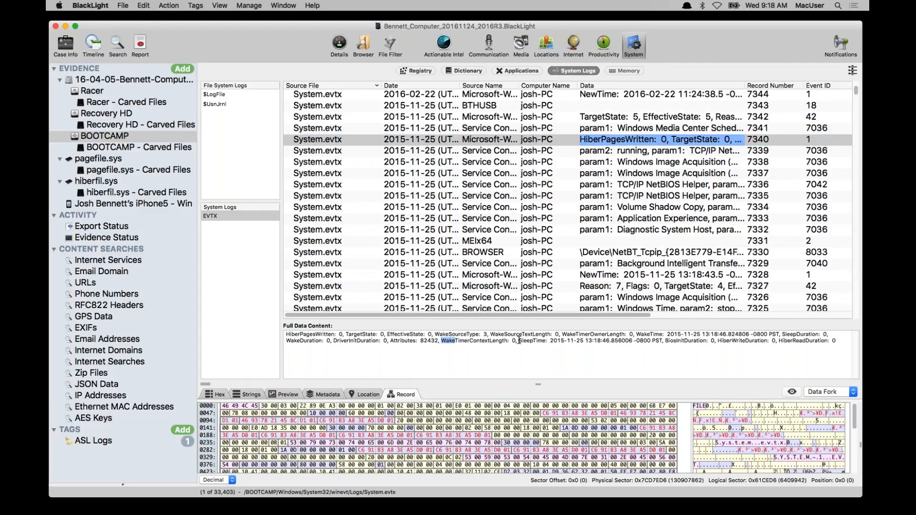
left_click_drag(519, 341, 651, 340)
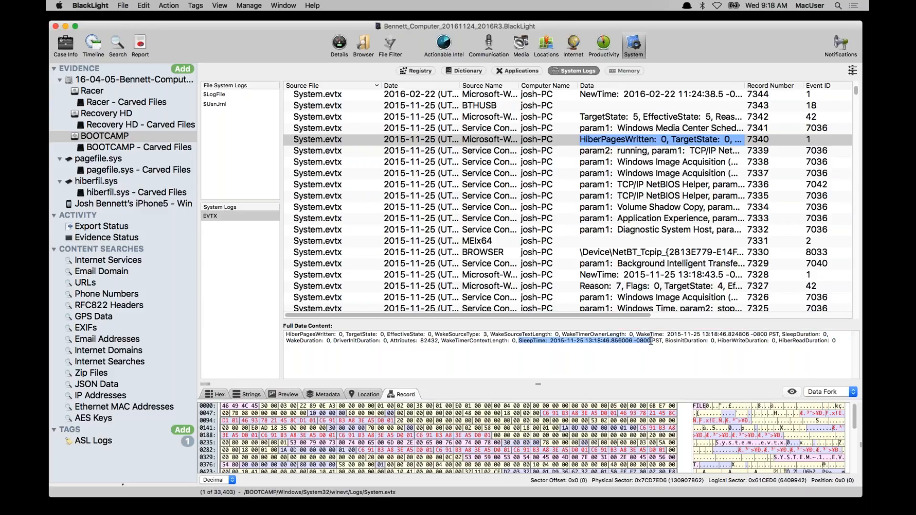
left_click(600, 142)
key("super+g")
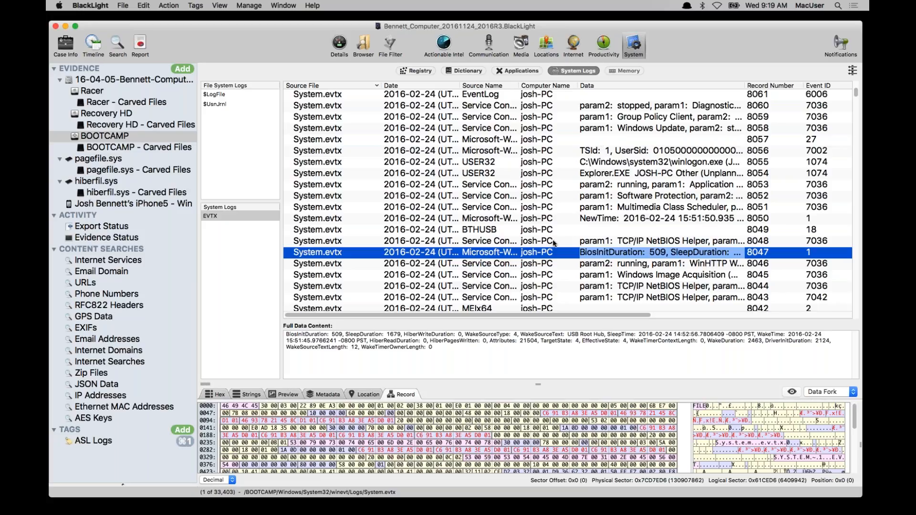
Step: Highlight the WakeTime timestamp in record 8047 and widen the Date column to show complete dates and times
left_click_drag(630, 341, 661, 338)
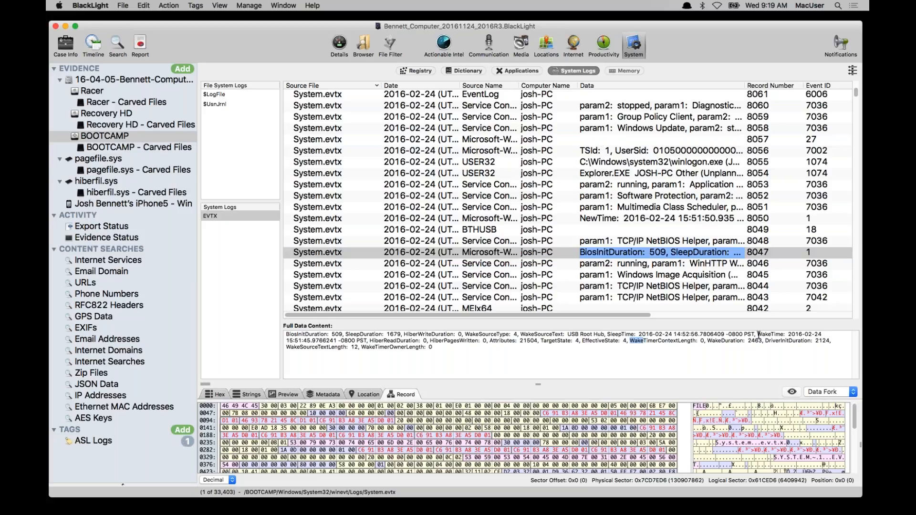
left_click_drag(758, 335, 374, 341)
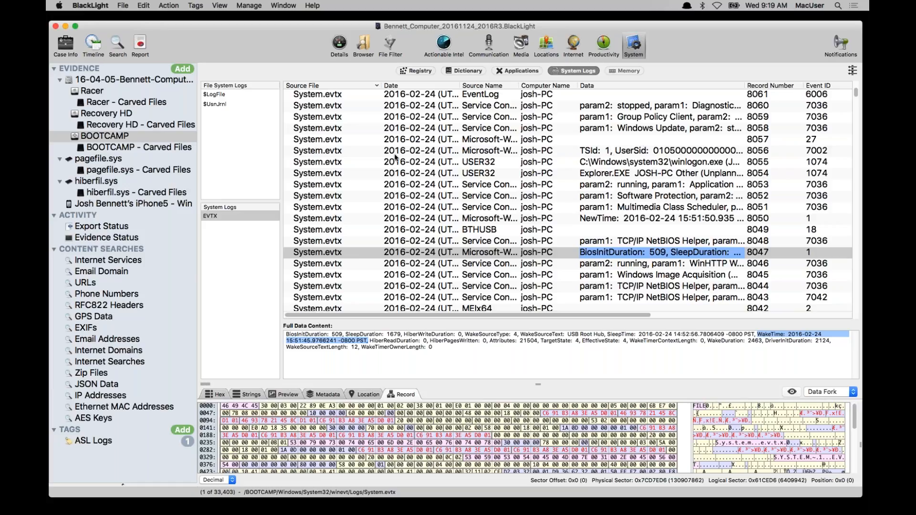
double_click(461, 85)
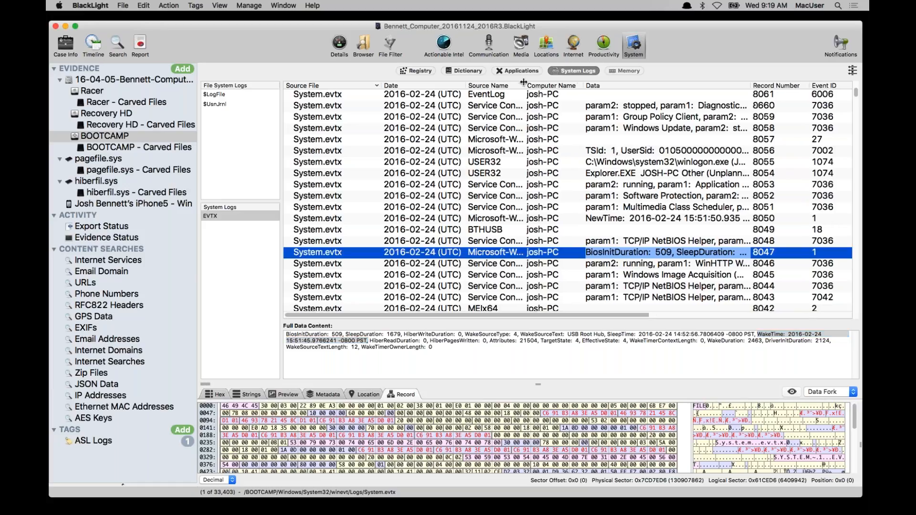
left_click_drag(523, 82, 543, 84)
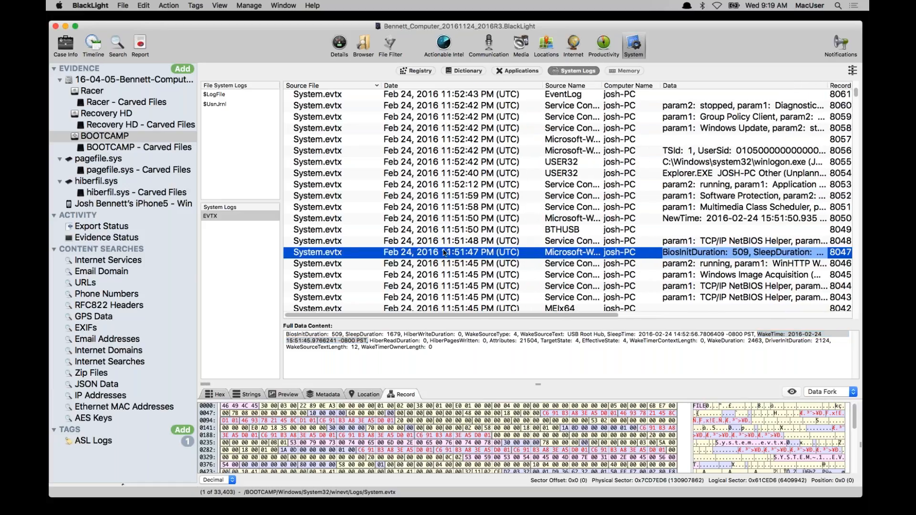
Step: Show the ASL system logs of the Racer volume and widen the Source File column to fit the dated file names
left_click(108, 91)
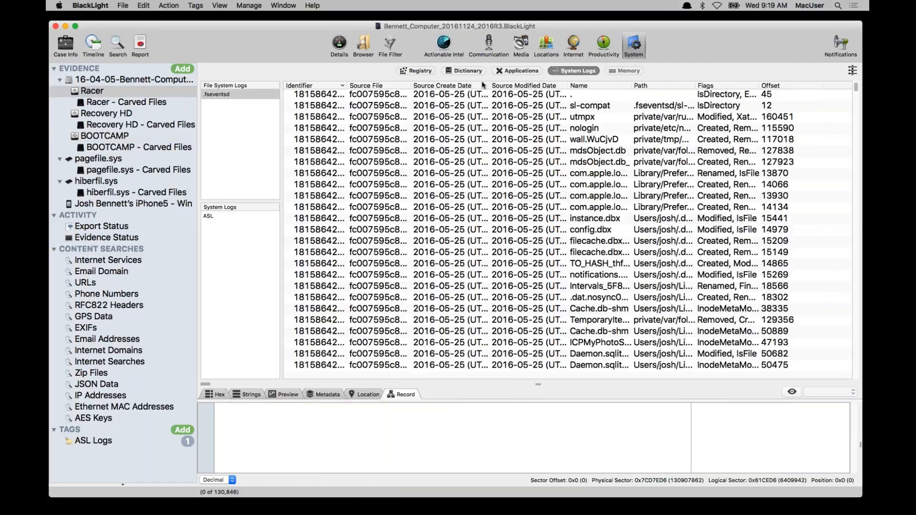
left_click(230, 215)
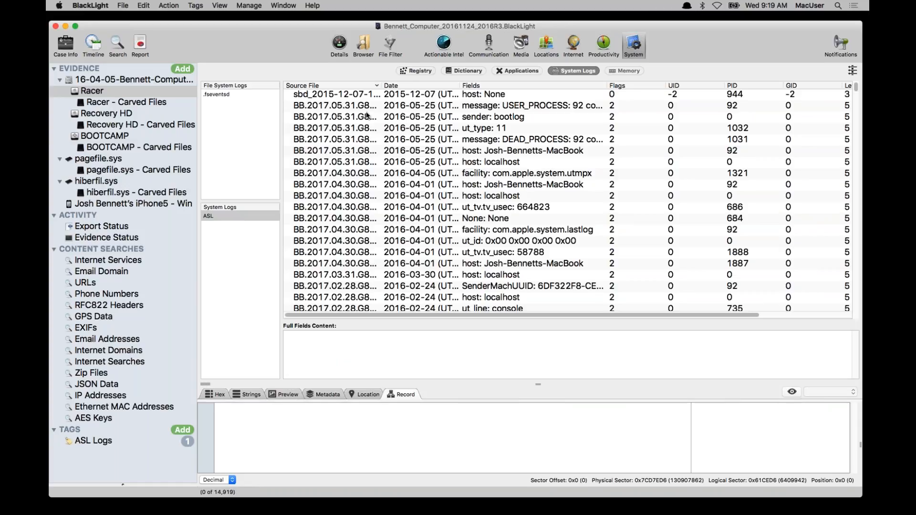
double_click(400, 86)
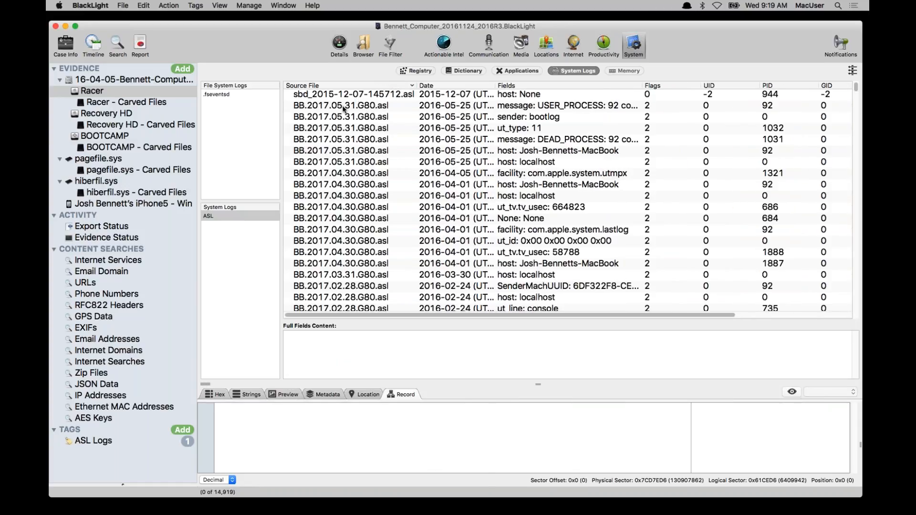
left_click_drag(418, 85, 405, 85)
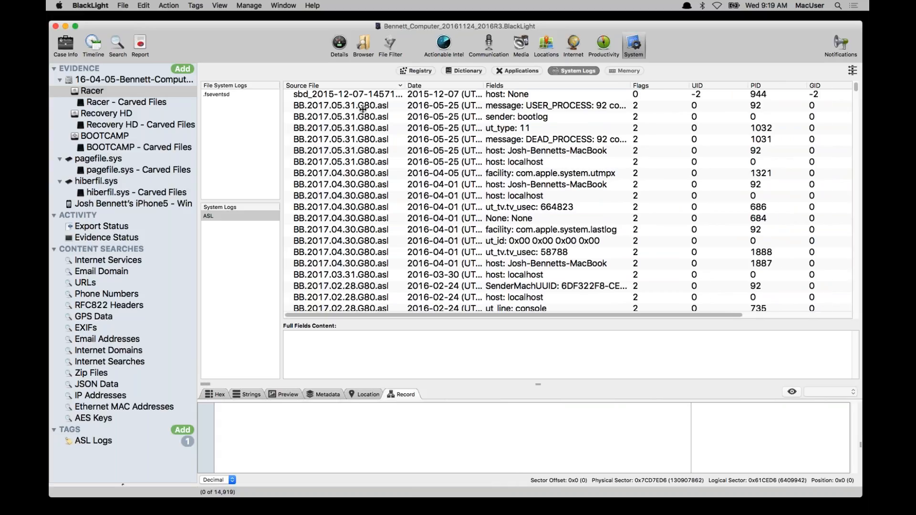
Step: Select the USBMSC Identifier entry in 2016.05.25.U0.G80.asl and highlight the message line in its full fields content
scroll(358, 173, "down", 1)
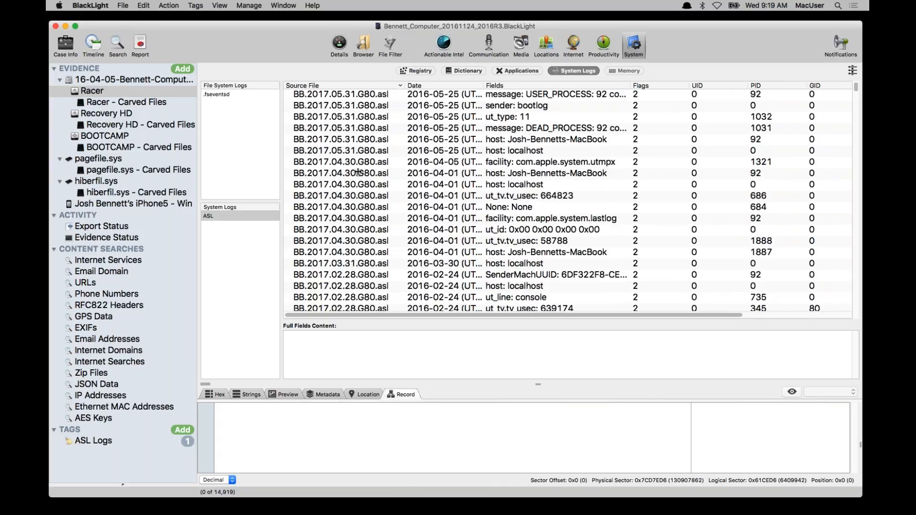
scroll(358, 172, "down", 10)
scroll(391, 108, "up", 1)
scroll(399, 107, "up", 10)
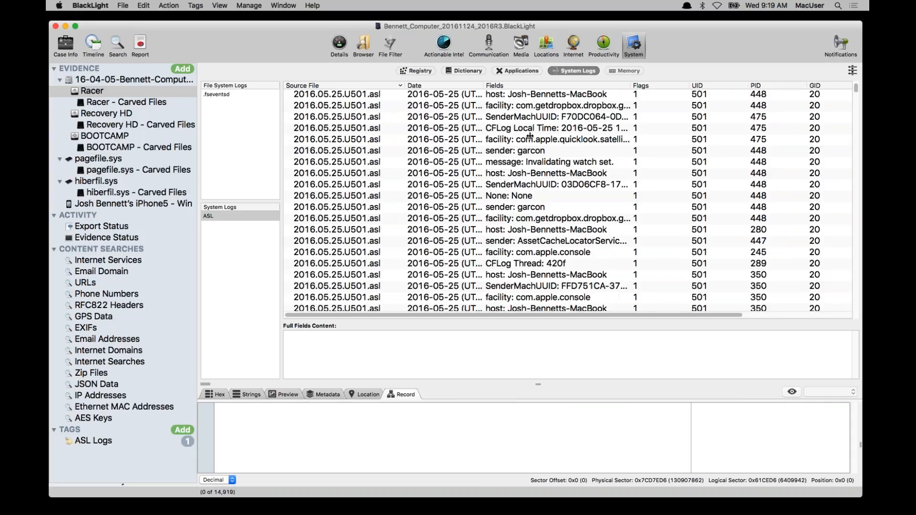
left_click(531, 129)
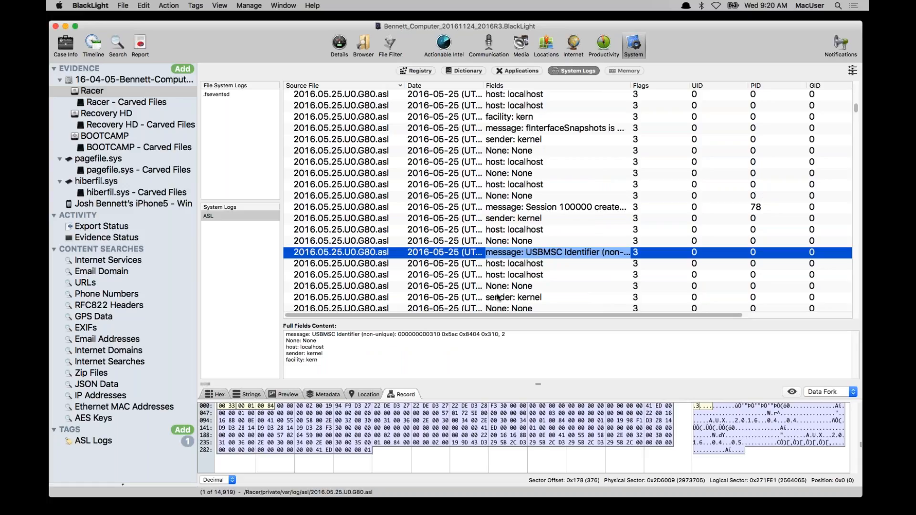
scroll(498, 298, "up", 1)
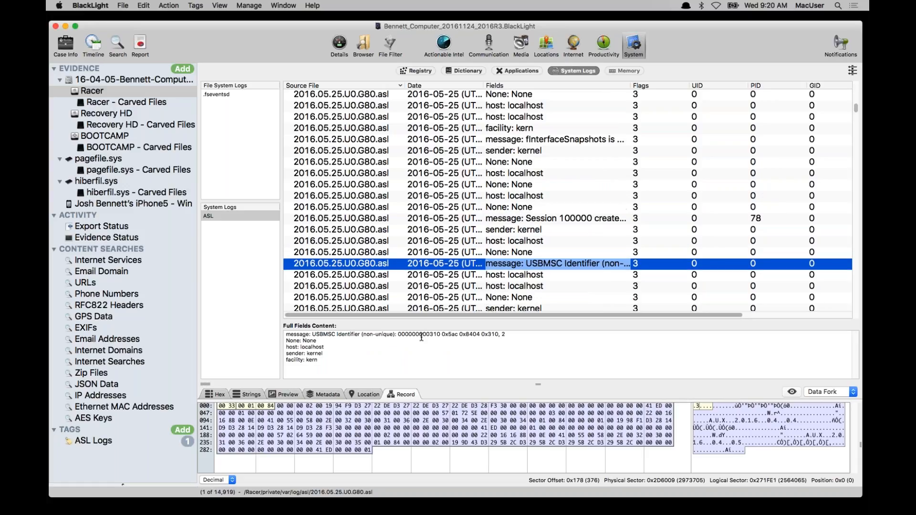
triple_click(422, 336)
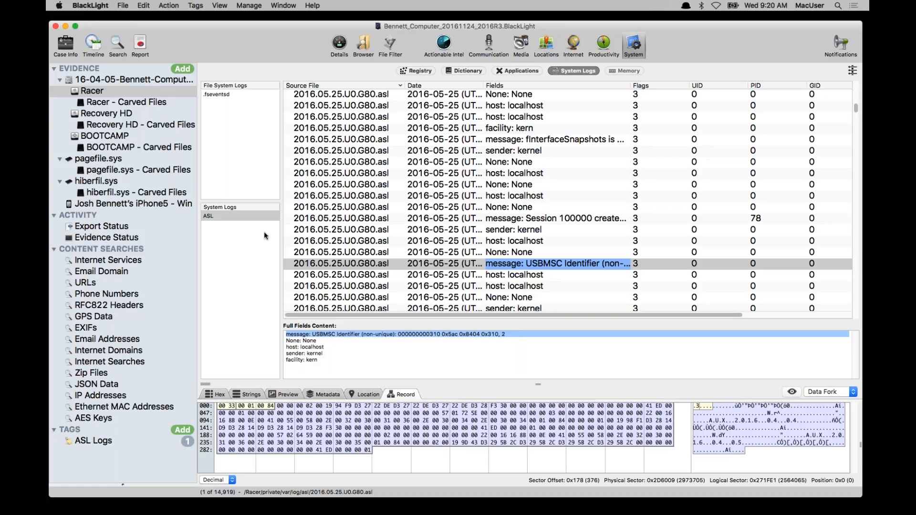
Step: Show the Racer volume's Device Backups in Actionable Intel, narrowing the Model column and widening the OS Version column
left_click(443, 43)
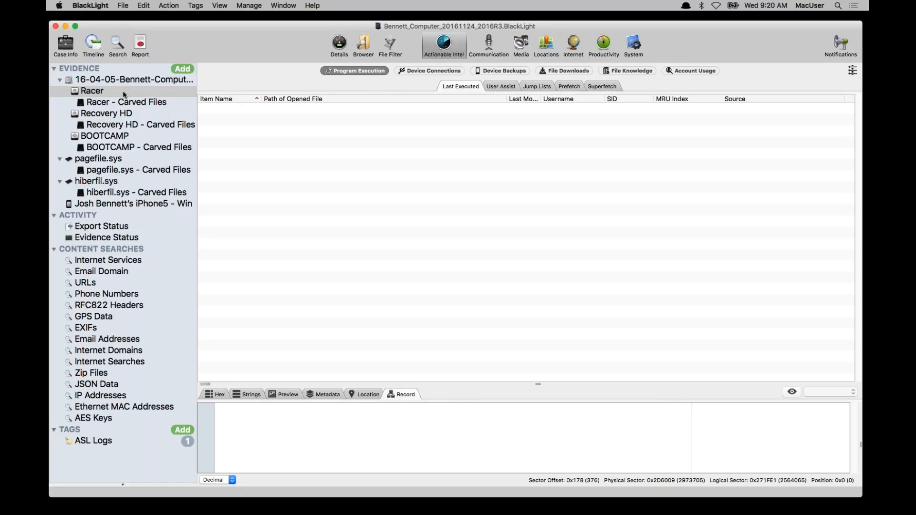
left_click(510, 69)
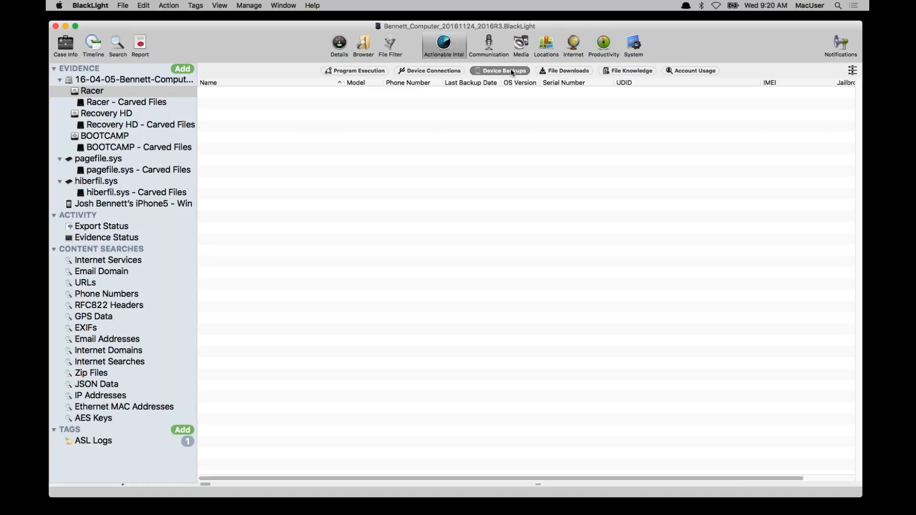
left_click_drag(379, 82, 368, 82)
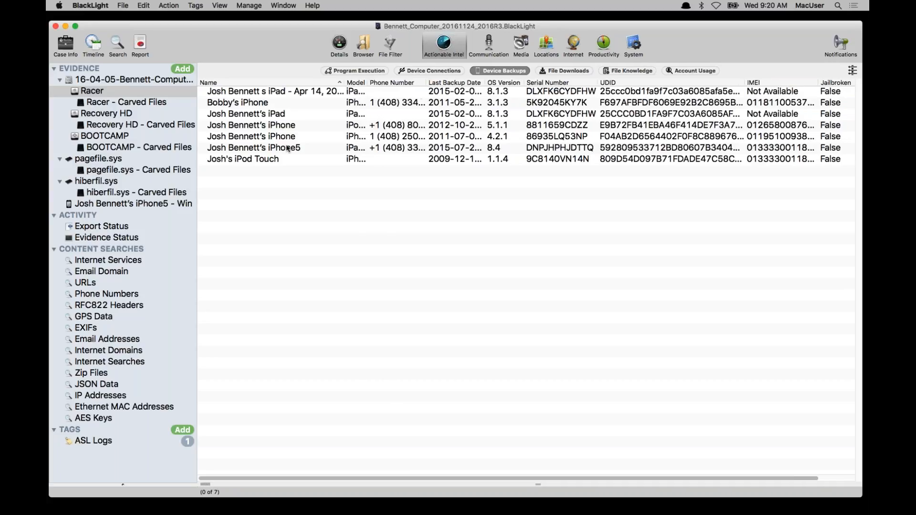
left_click_drag(525, 82, 554, 82)
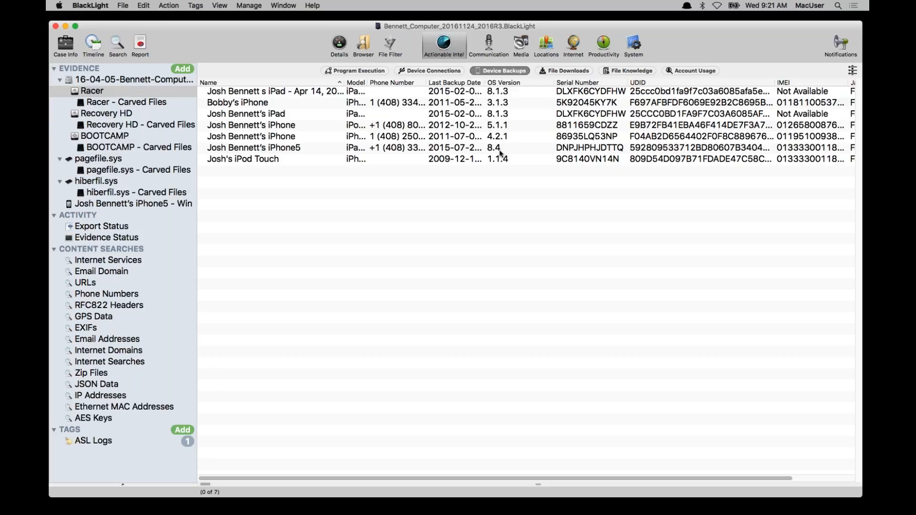
Step: Add the iPhone5 entry with OS version 8.4 from Device Backups to the Add Evidence dialog
left_click(289, 149)
right_click(290, 149)
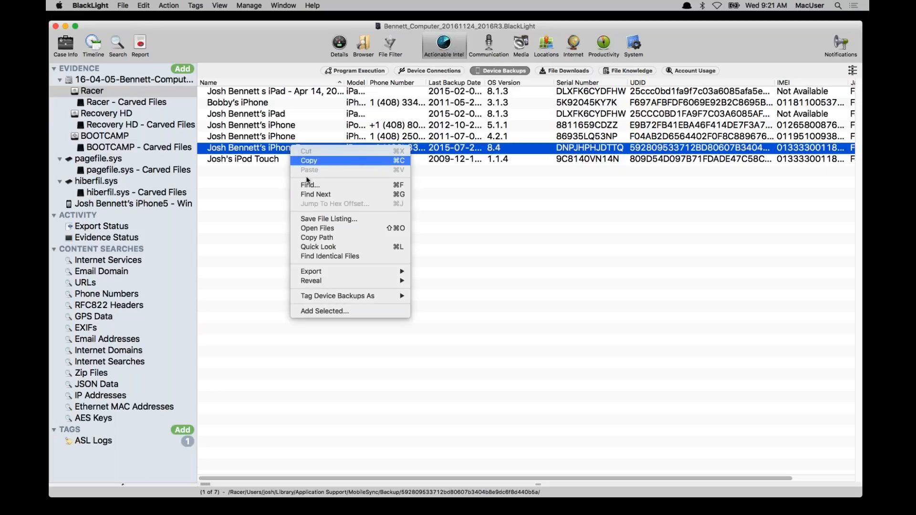
left_click(324, 311)
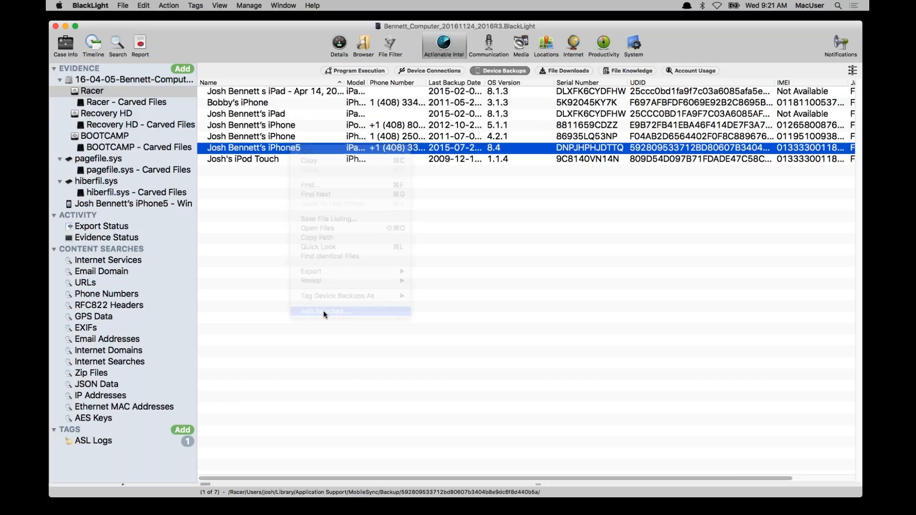
left_click(526, 215)
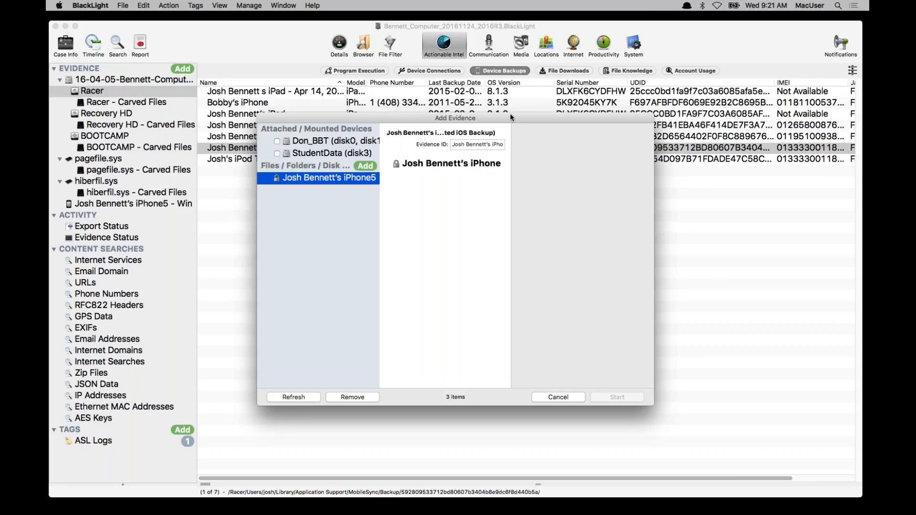
Step: Open the password prompt for the locked iPhone5 backup, and cancel both the prompt and adding the evidence
left_click(398, 165)
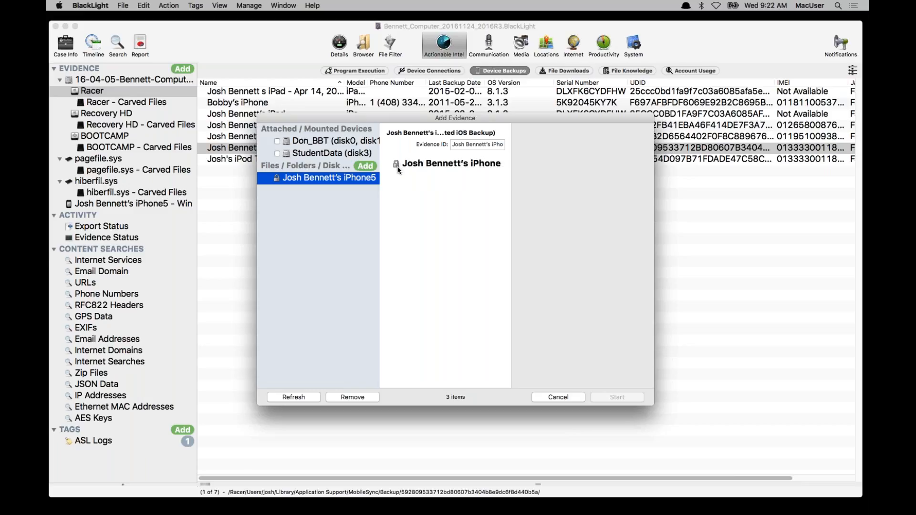
left_click(398, 165)
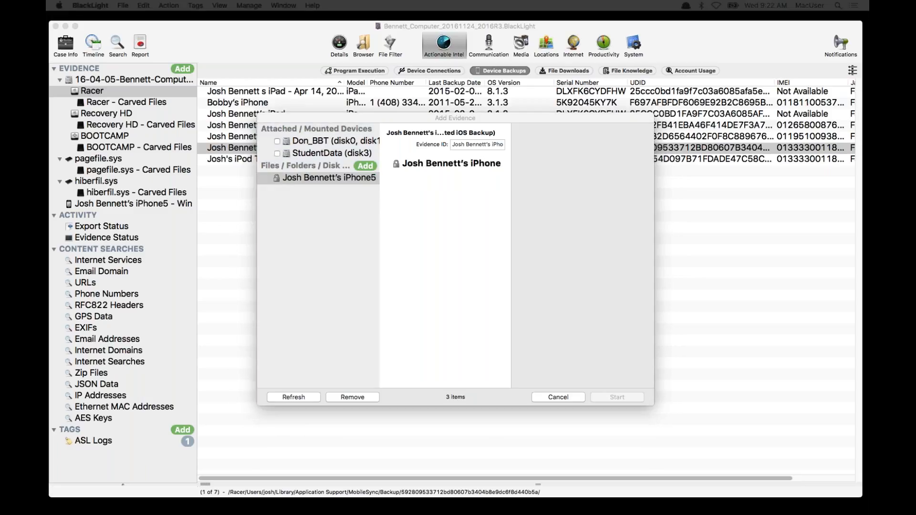
left_click_drag(647, 120, 331, 134)
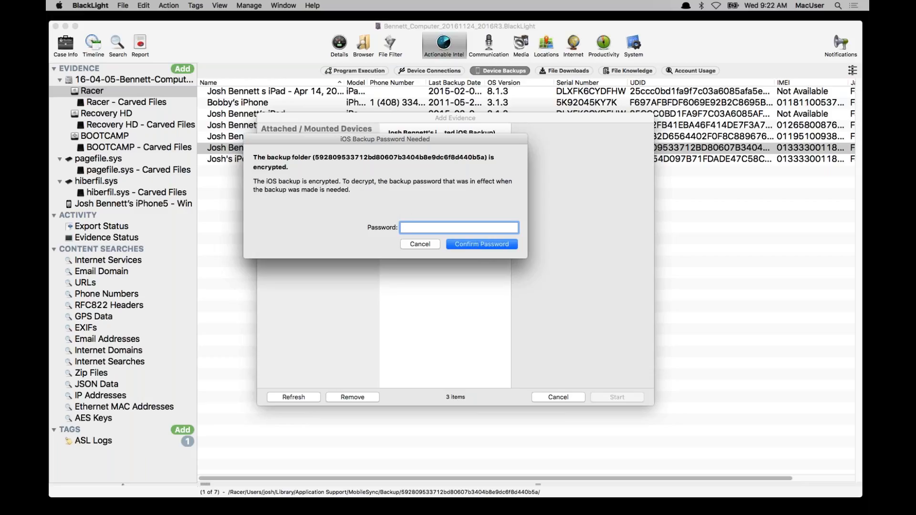
left_click(420, 244)
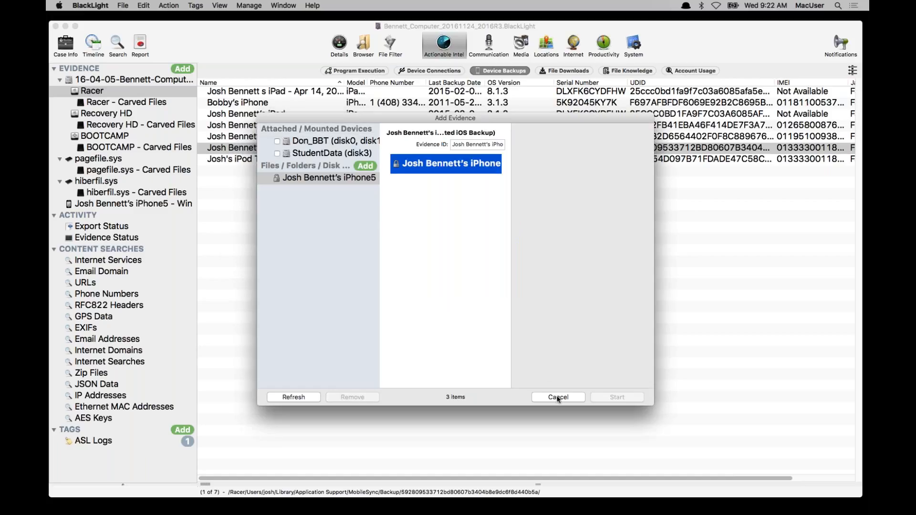
left_click(558, 398)
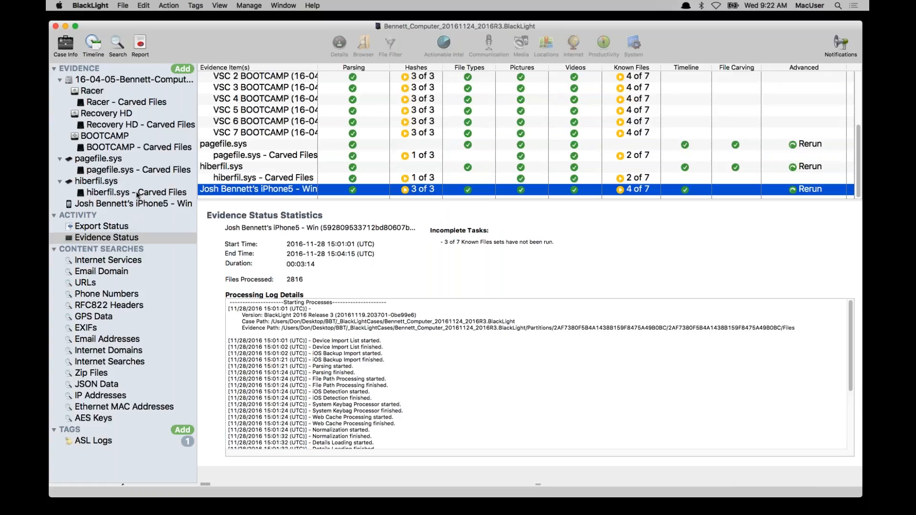
Step: Show the Racer volume's communication messages and widen the Service column
left_click(119, 89)
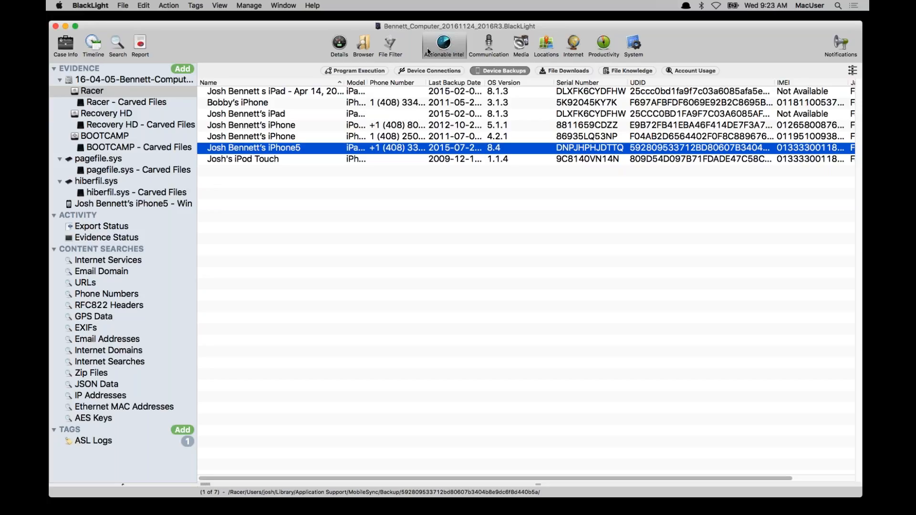
left_click(488, 46)
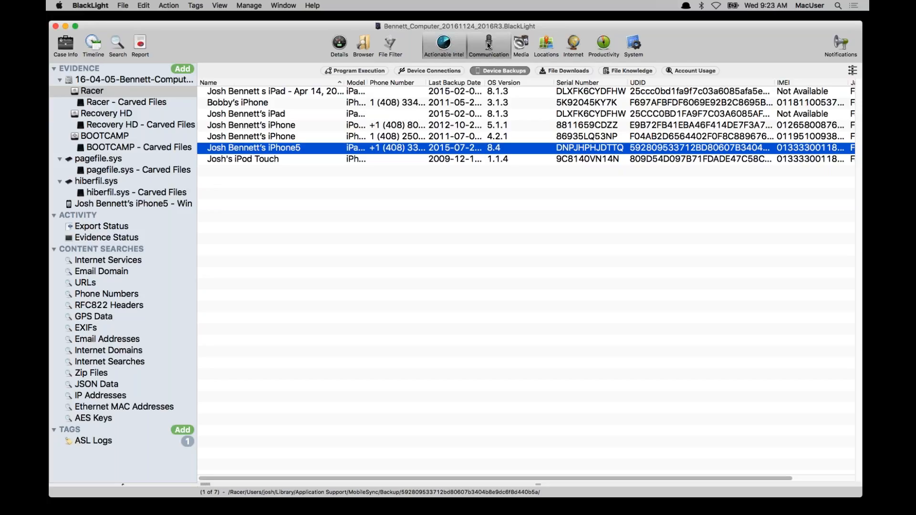
left_click(397, 72)
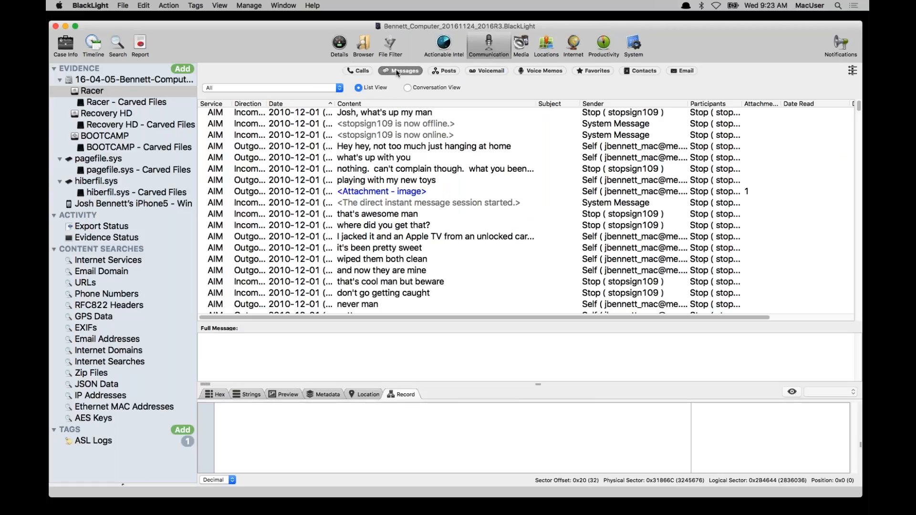
left_click_drag(265, 103, 310, 103)
Step: Find "recents" in the Racer volume's message list
left_click(246, 145)
key("super+Tab")
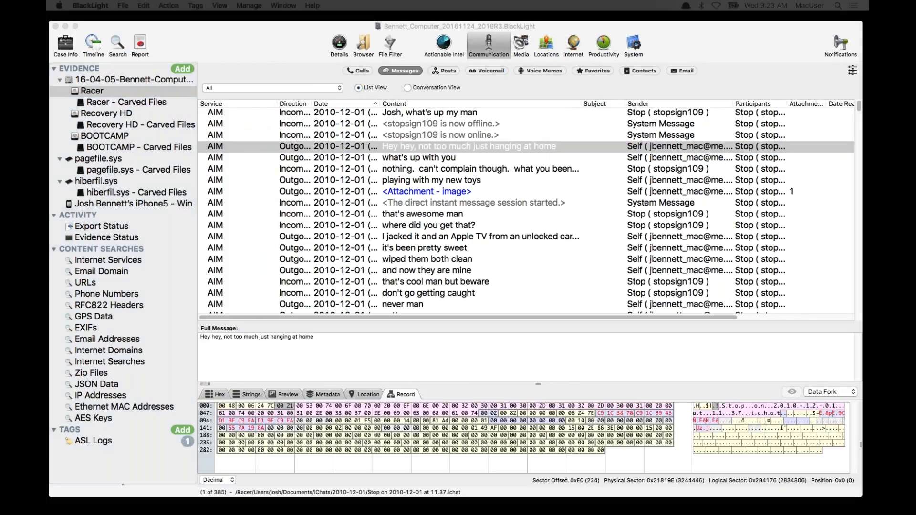
left_click_drag(868, 173, 495, 140)
type("robbery")
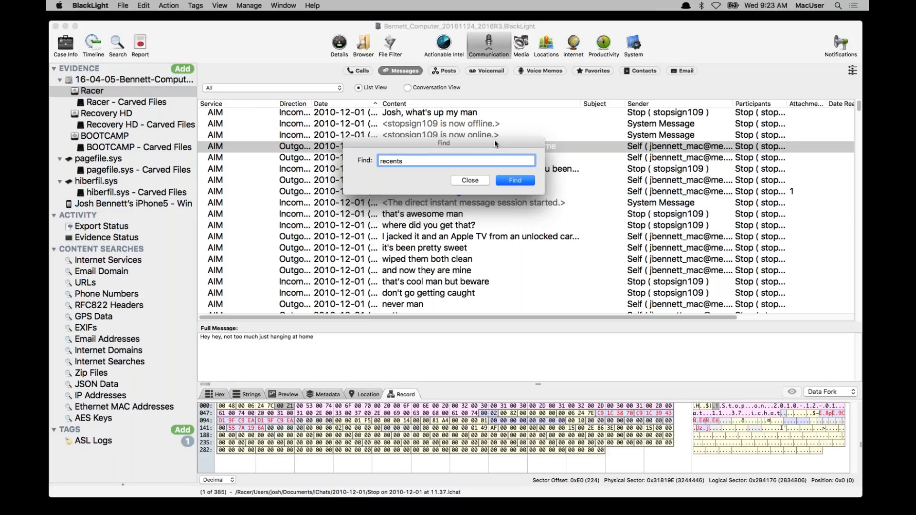
key("Return")
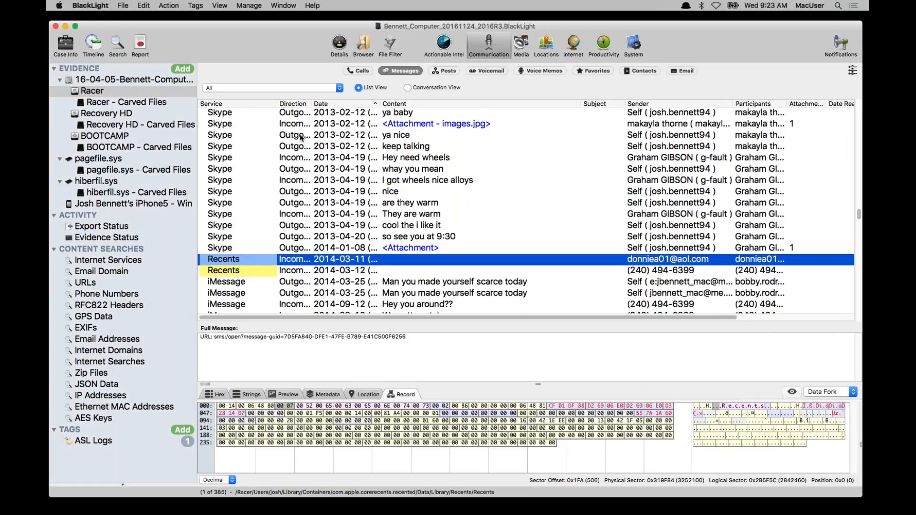
Step: Widen the Direction and Date columns of the message list to show full directions and timestamps
scroll(278, 167, "up", 1)
scroll(278, 167, "up", 2)
scroll(277, 168, "down", 10)
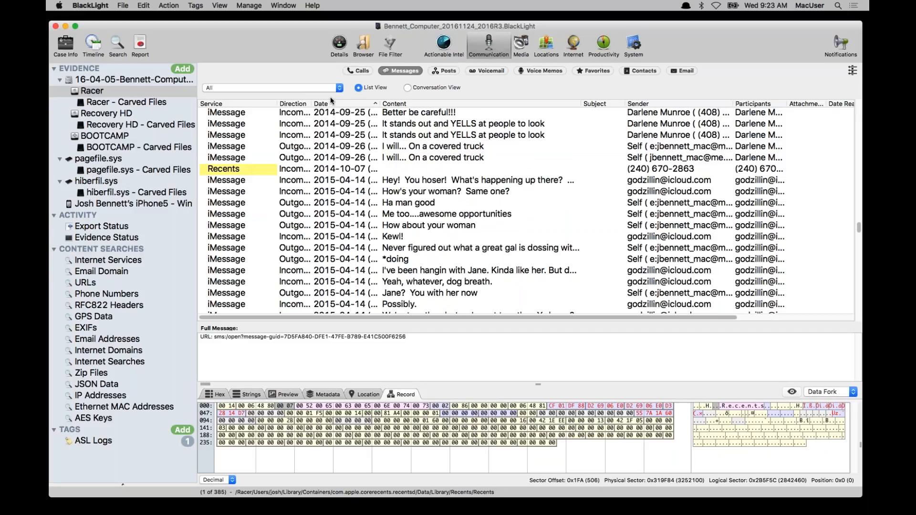
left_click_drag(311, 103, 343, 104)
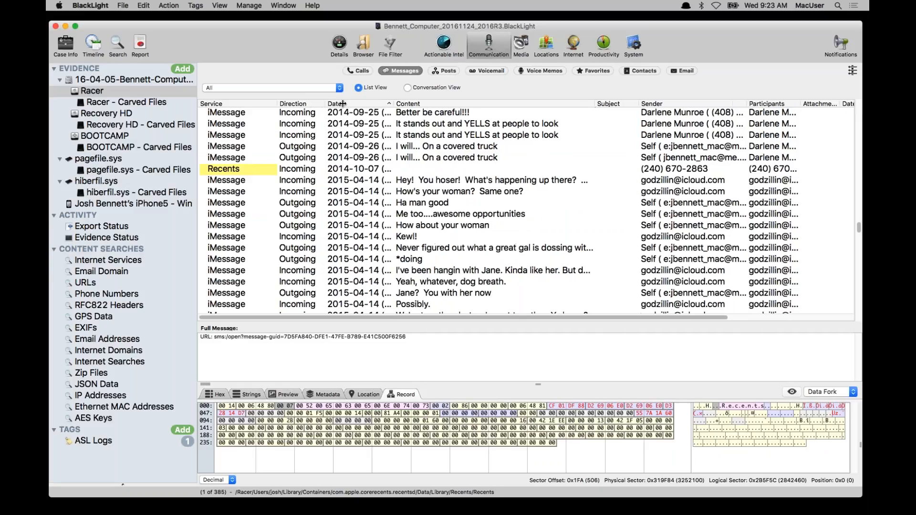
left_click_drag(429, 101, 464, 102)
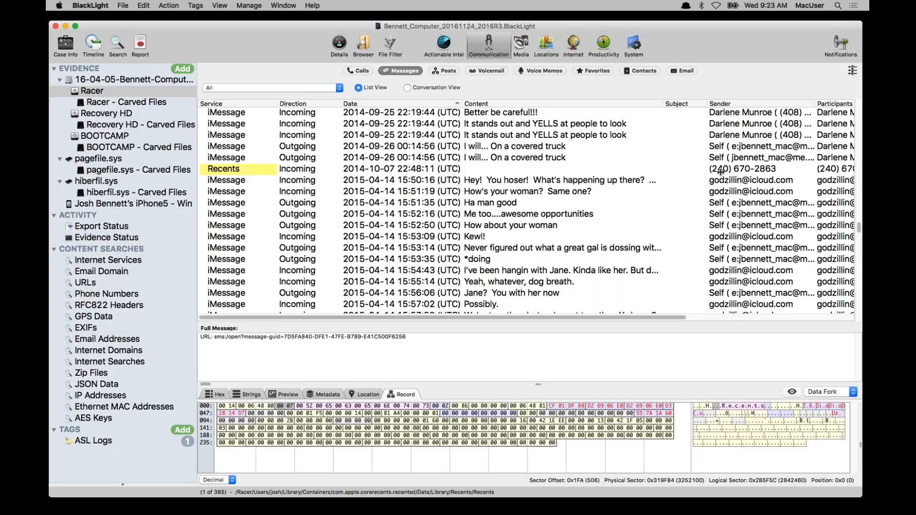
key("super")
left_click(250, 168)
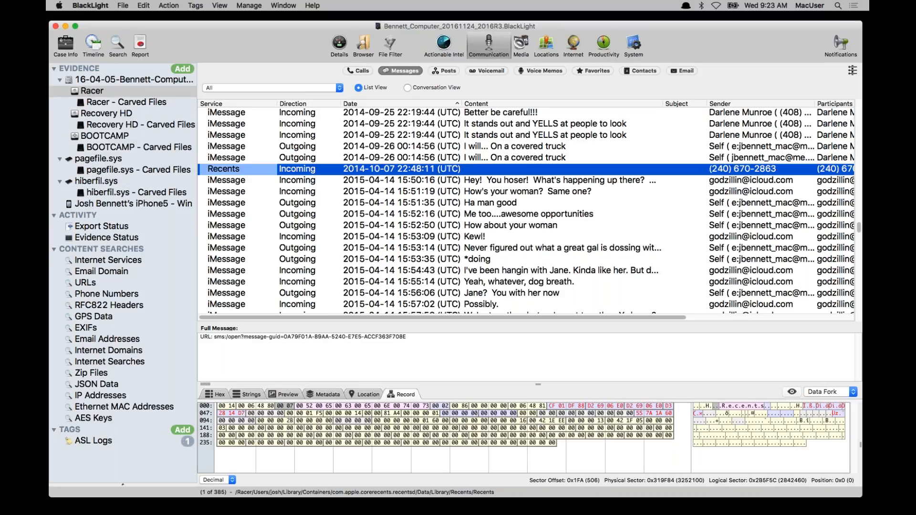
left_click(283, 393)
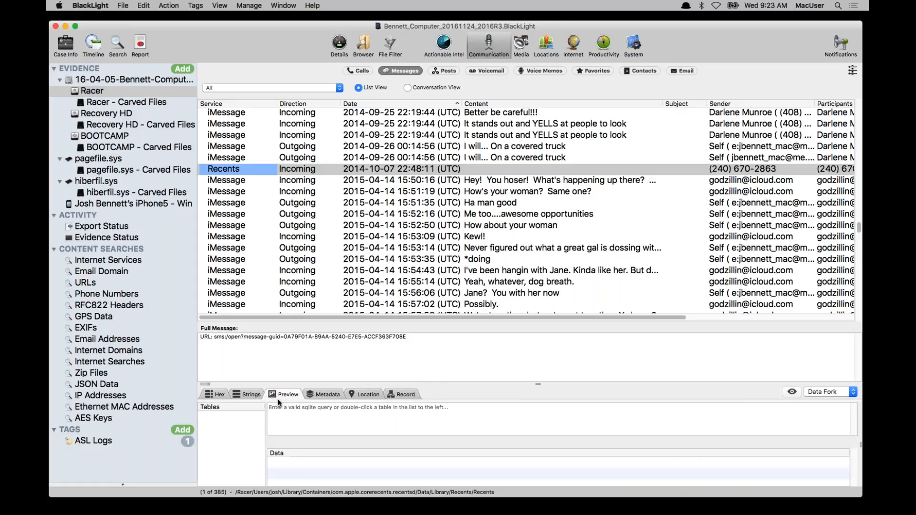
left_click(246, 418)
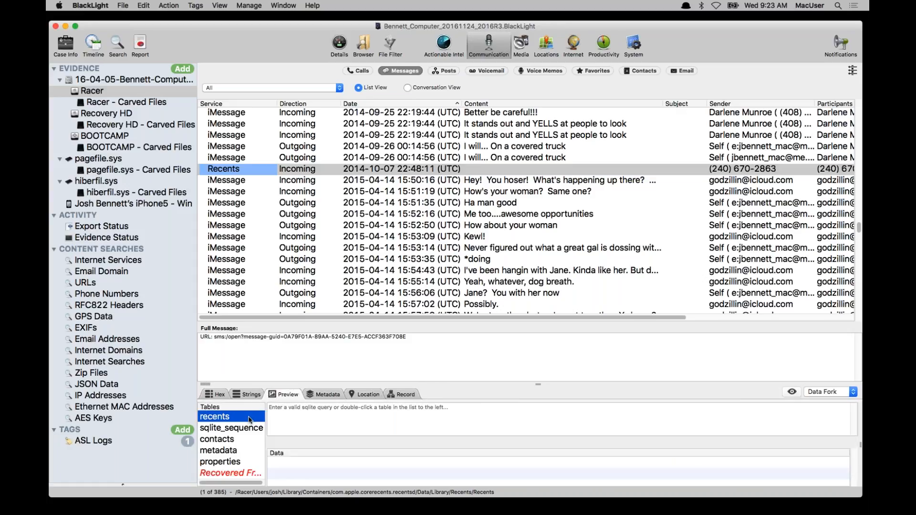
double_click(250, 419)
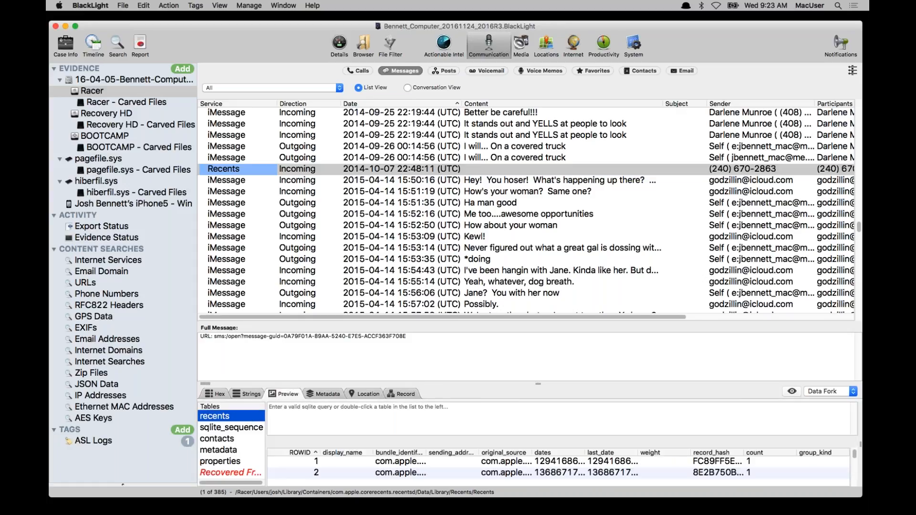
left_click_drag(538, 383, 540, 322)
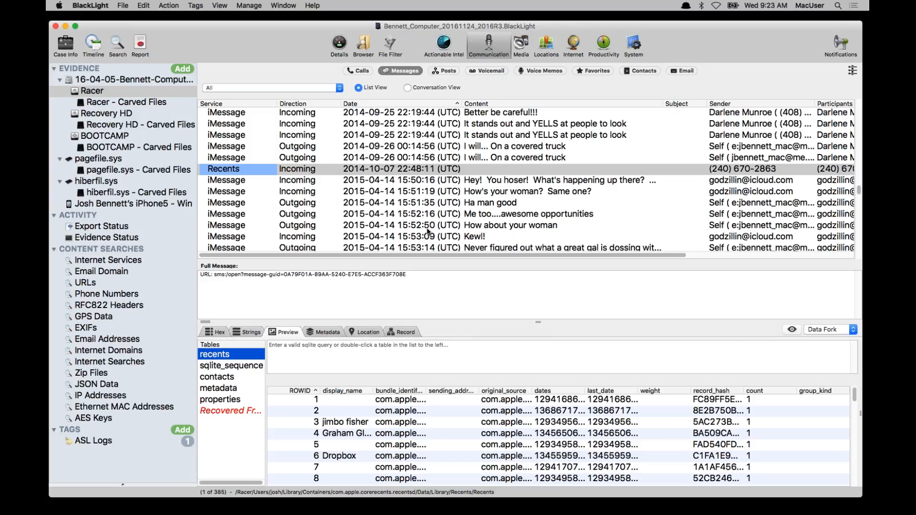
Step: Step through the remaining "recents" matches in the message list until the search wraps around
left_click(345, 170)
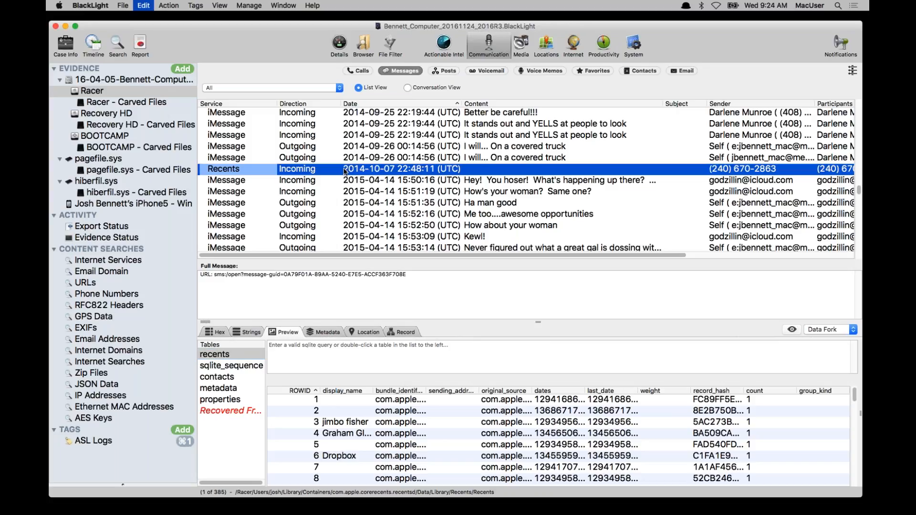
key("super+g")
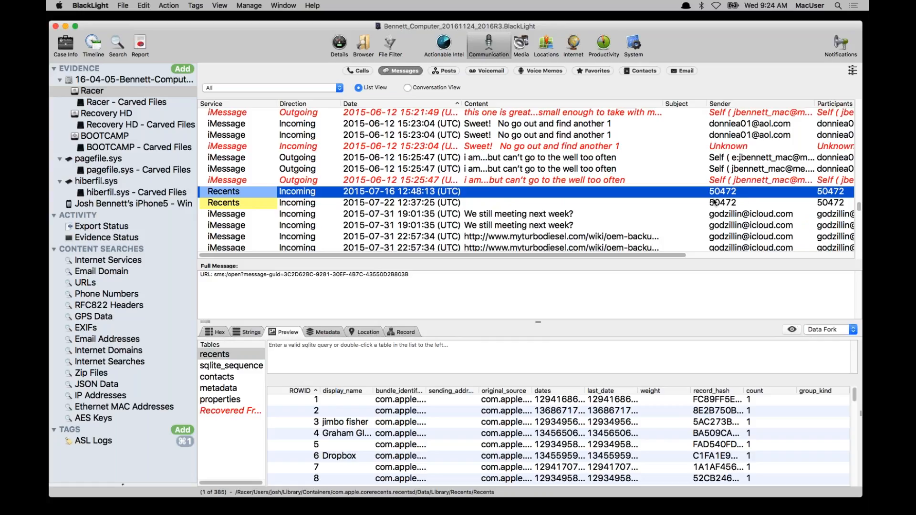
key("super+g")
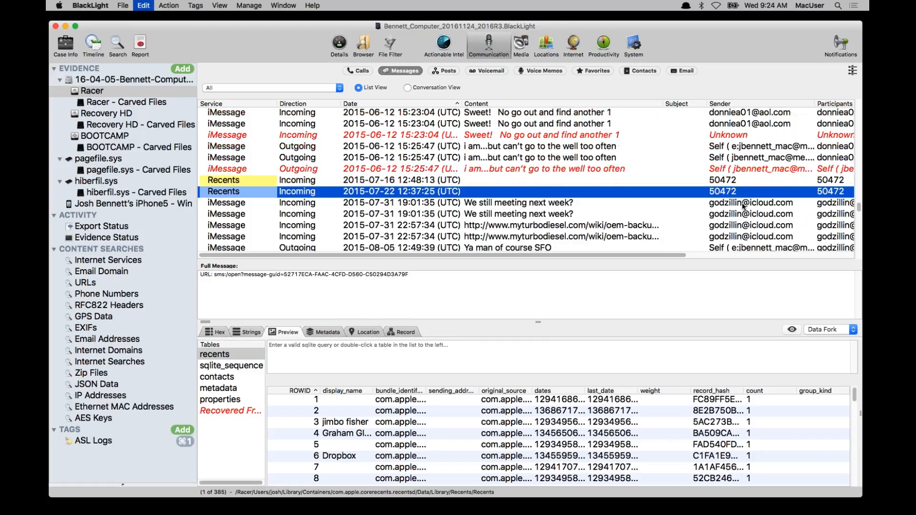
key("super+g")
key("super+g")
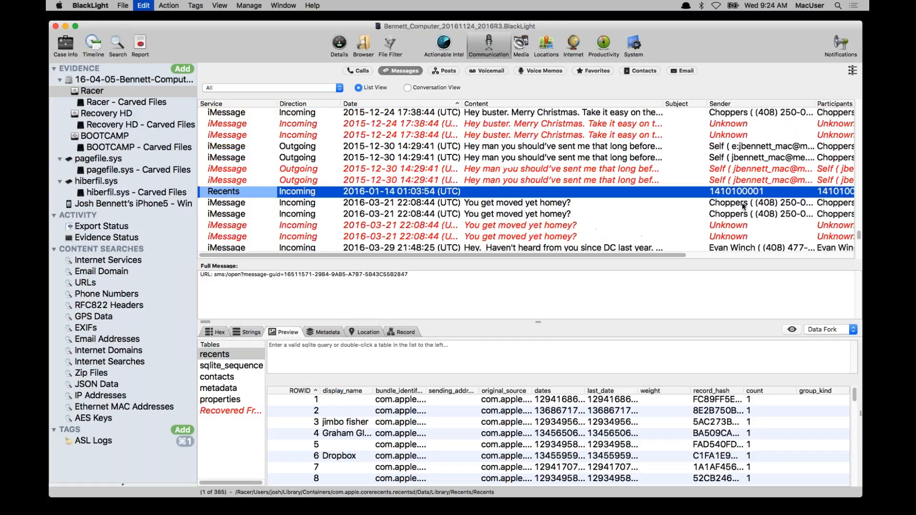
key("super+g")
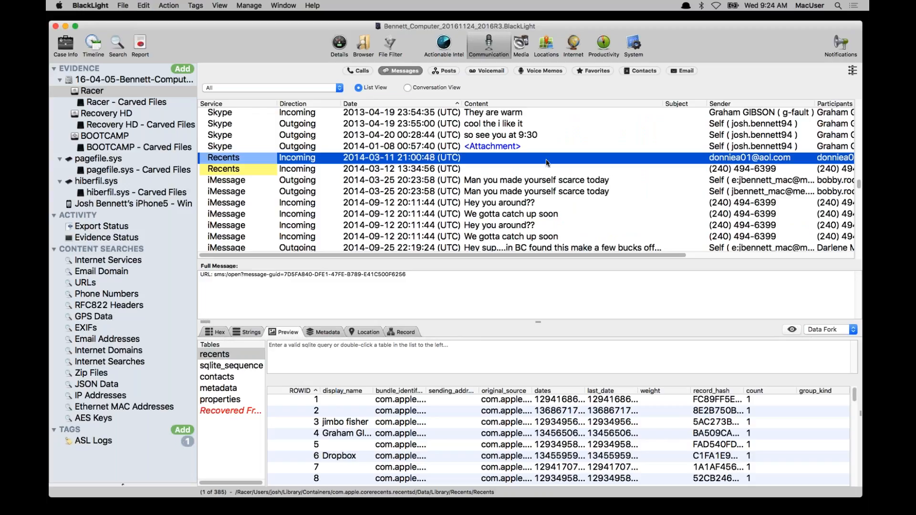
Step: Show the Racer volume's contacts and go through the Recents entries one by one to examine their contact details
left_click(643, 71)
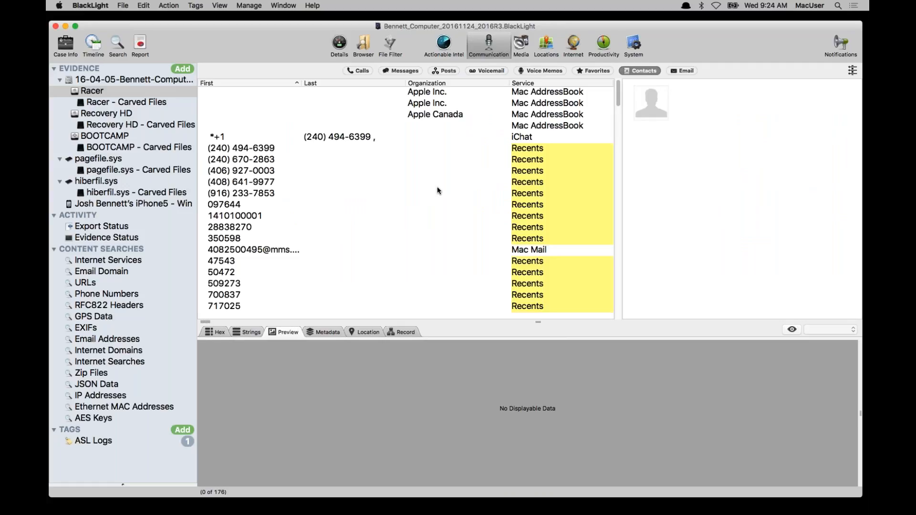
scroll(438, 189, "down", 2)
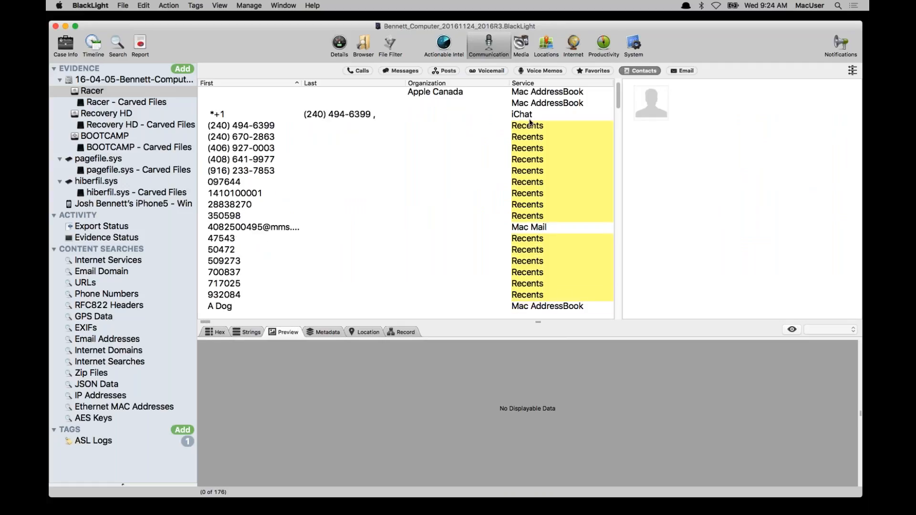
left_click(448, 126)
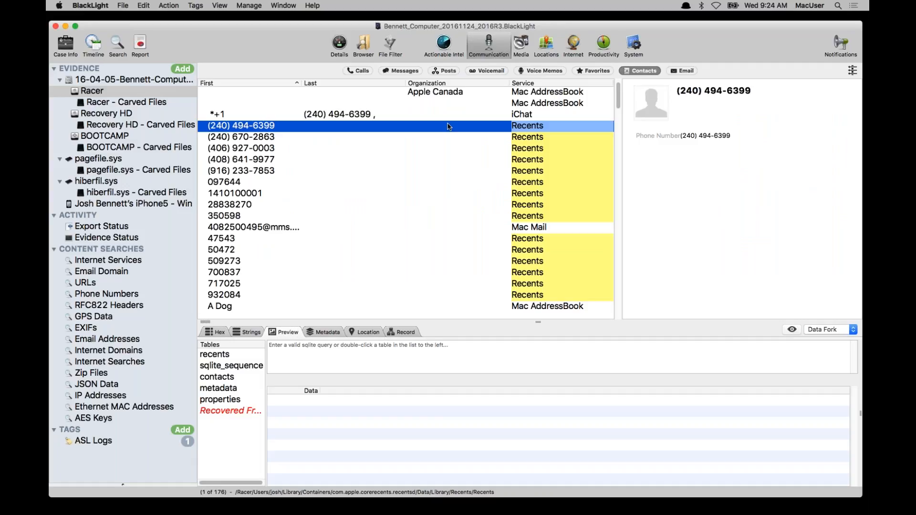
key("Down")
key("Down")
key("Down")
key("Down")
key("Down")
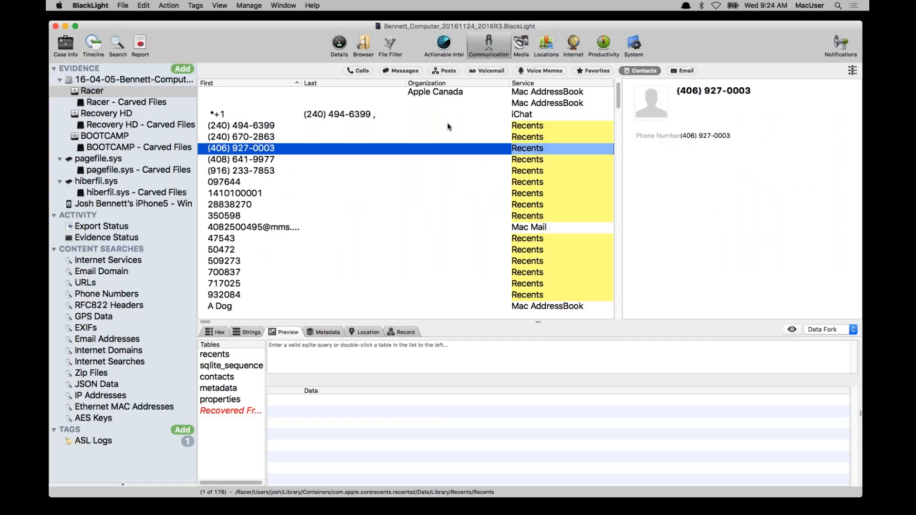
key("Down")
key("Down")
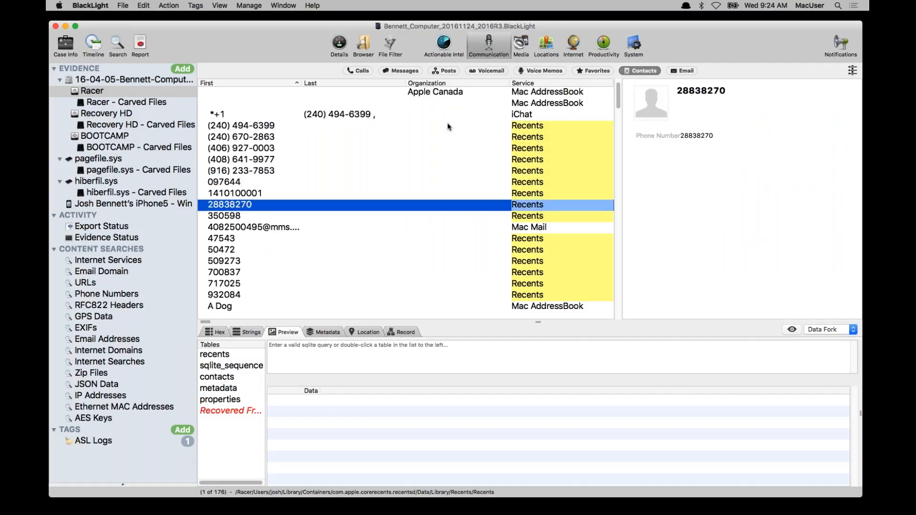
key("Down")
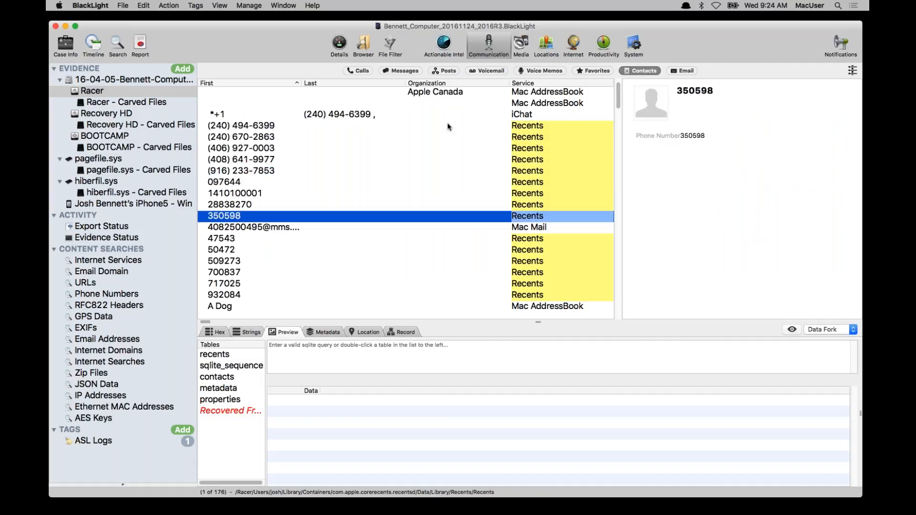
key("Down")
key("Down")
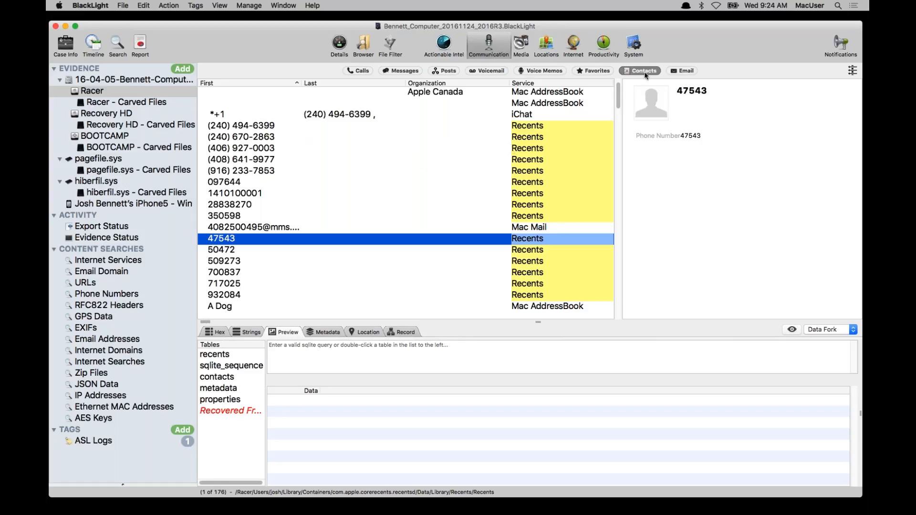
Step: Show the Racer volume's email and expand the Recents mailbox to list the messages in its Recents subfolder
left_click(682, 72)
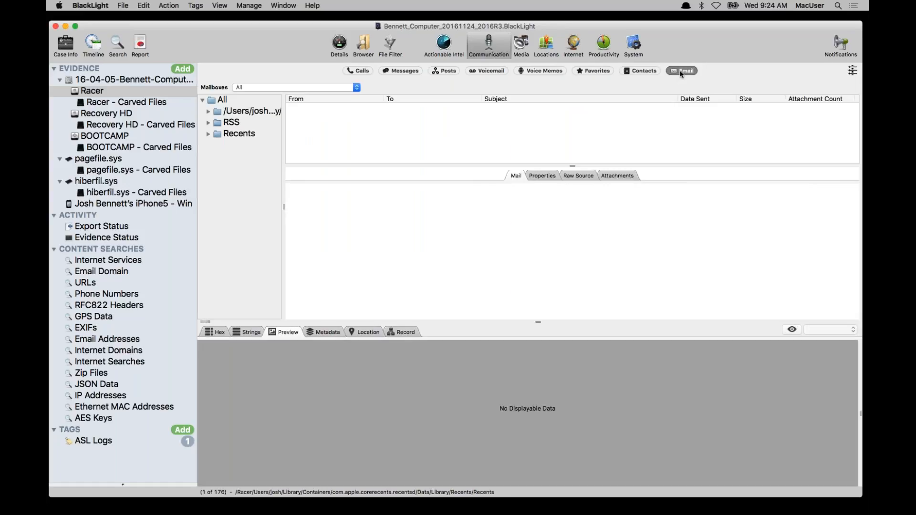
left_click(219, 135)
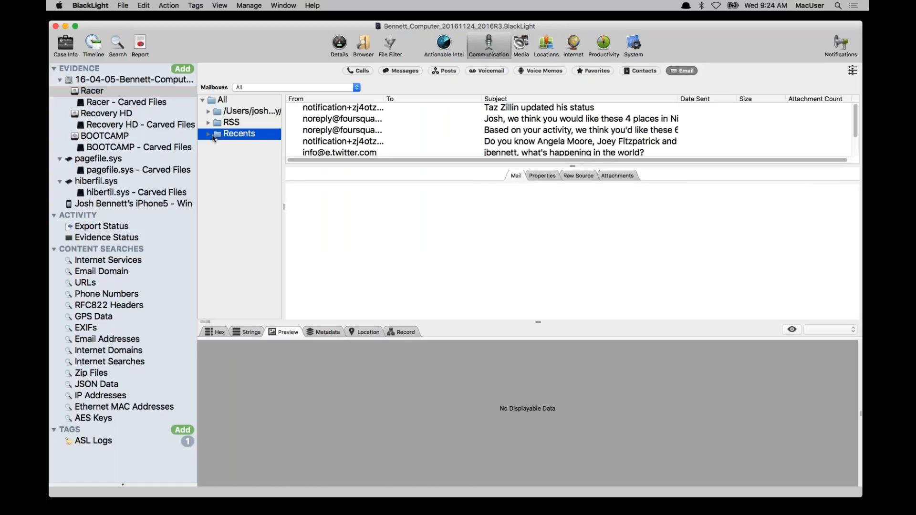
left_click(209, 134)
left_click(244, 145)
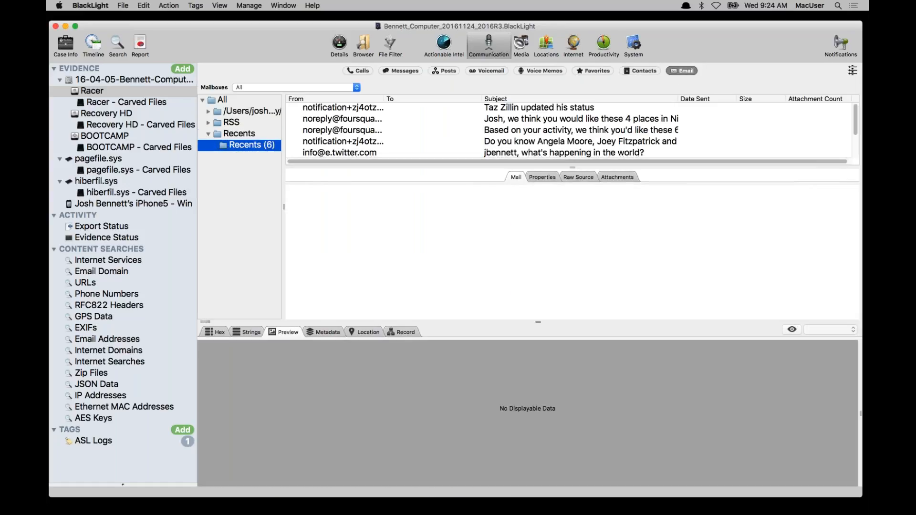
Step: Enlarge the email list, widen its From column to show full sender addresses, and select the first message
left_click_drag(581, 165, 592, 288)
left_click_drag(382, 99, 492, 101)
left_click(429, 109)
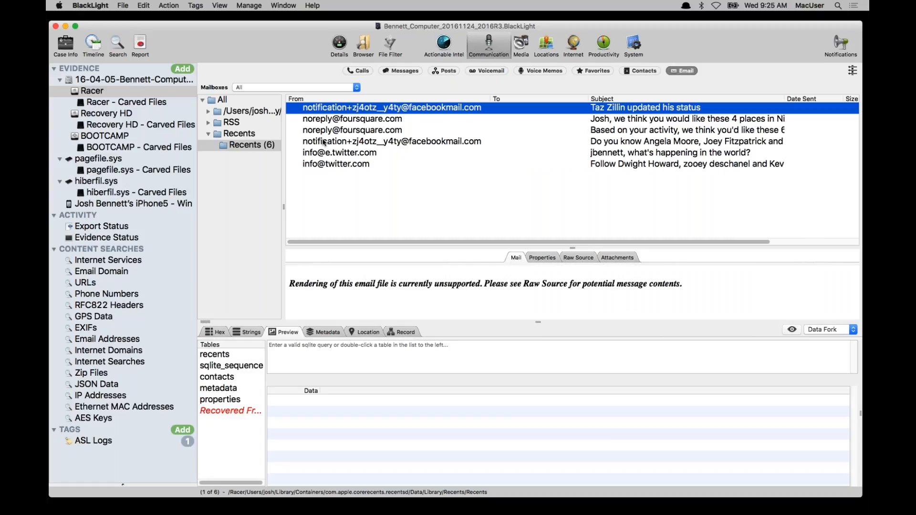
Step: Show the iPhone5 backup's Recents mailbox and browse its emails, checking several individual messages in the list
left_click(134, 204)
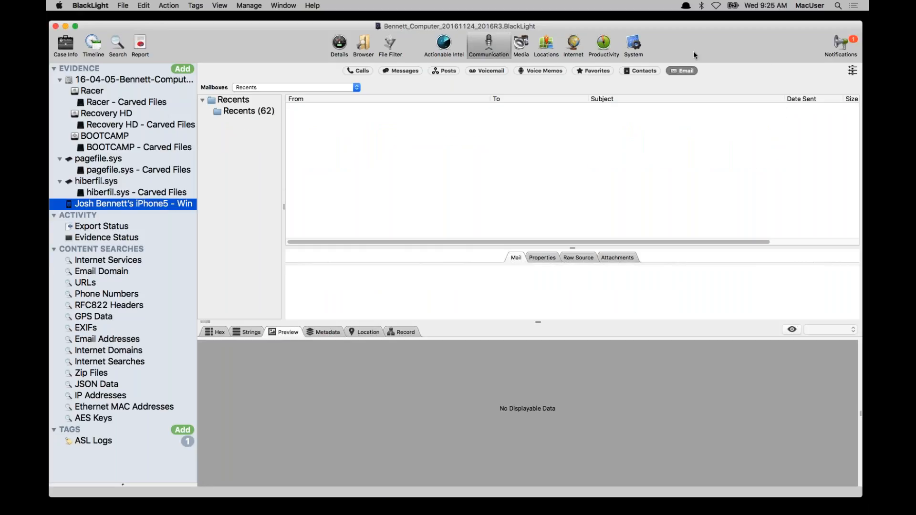
left_click(220, 113)
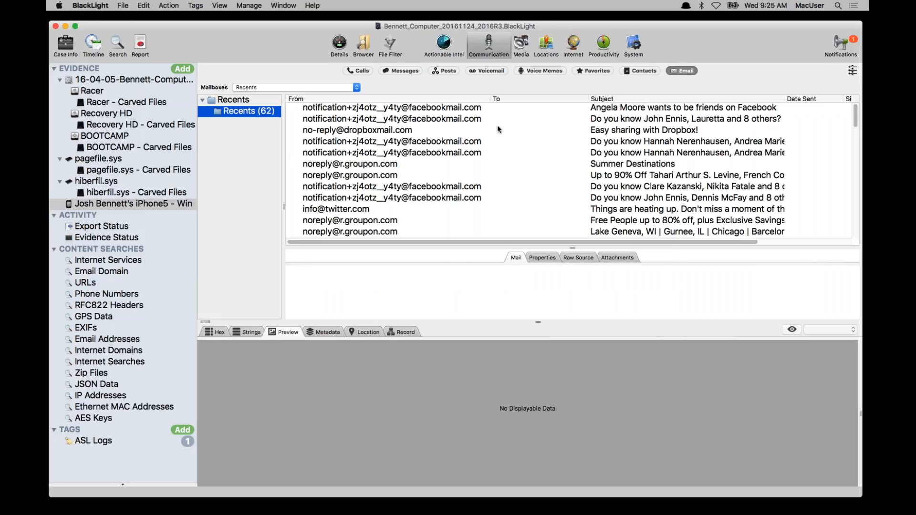
left_click(501, 109)
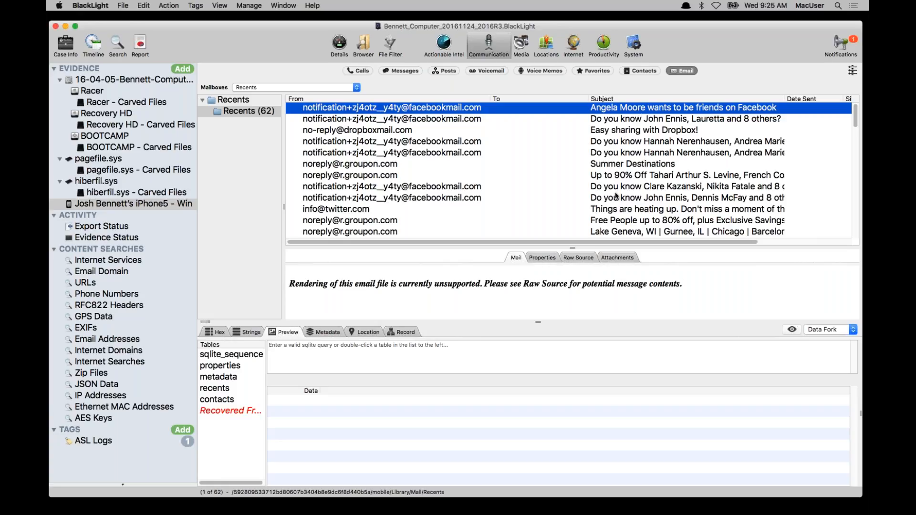
left_click(568, 164)
scroll(545, 222, "down", 2)
scroll(539, 217, "down", 10)
left_click(526, 209)
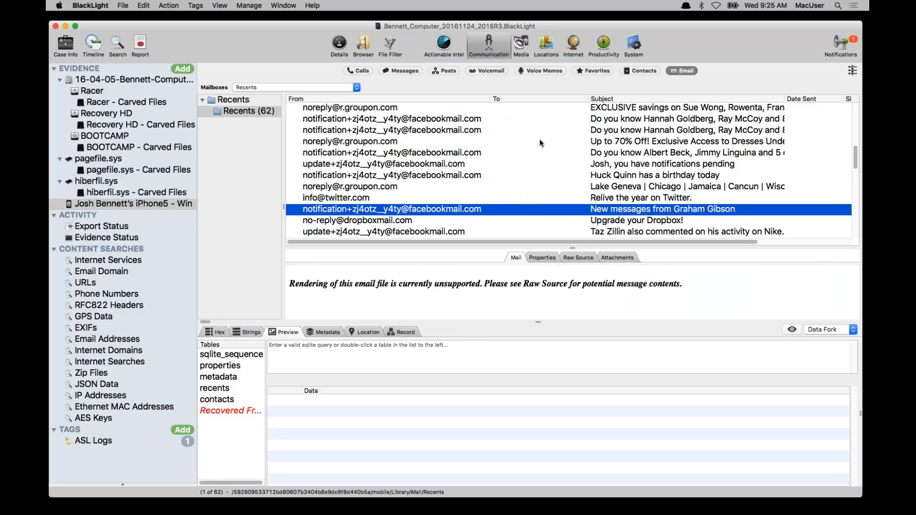
Step: Show the iPhone5 backup's contacts and examine a recovered Recents entry and an active Recents phone-number entry
left_click(635, 70)
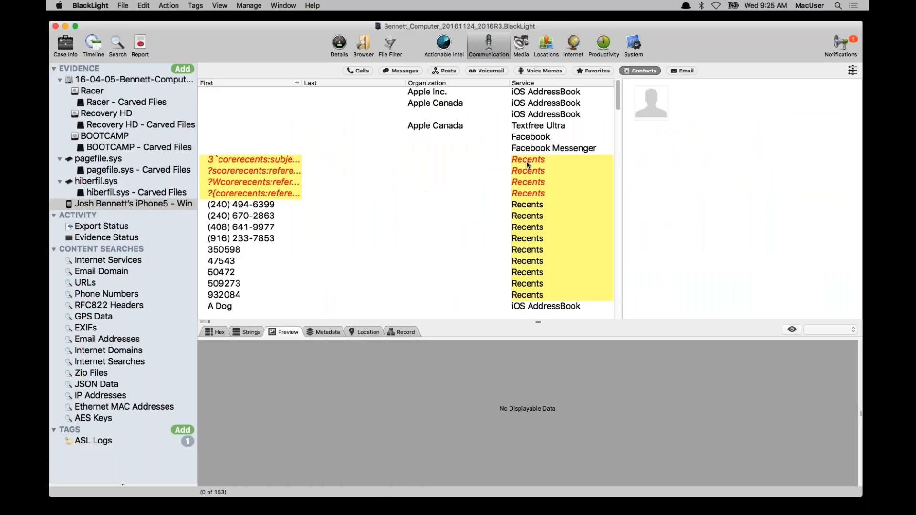
left_click(527, 161)
left_click(529, 217)
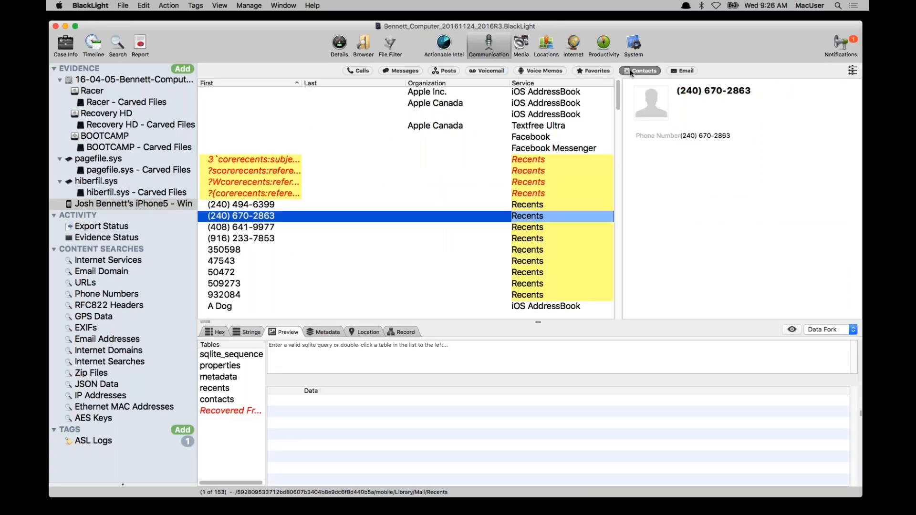
Step: Show the iPhone5 backup's messages and filter them by Service is Recents
left_click(403, 70)
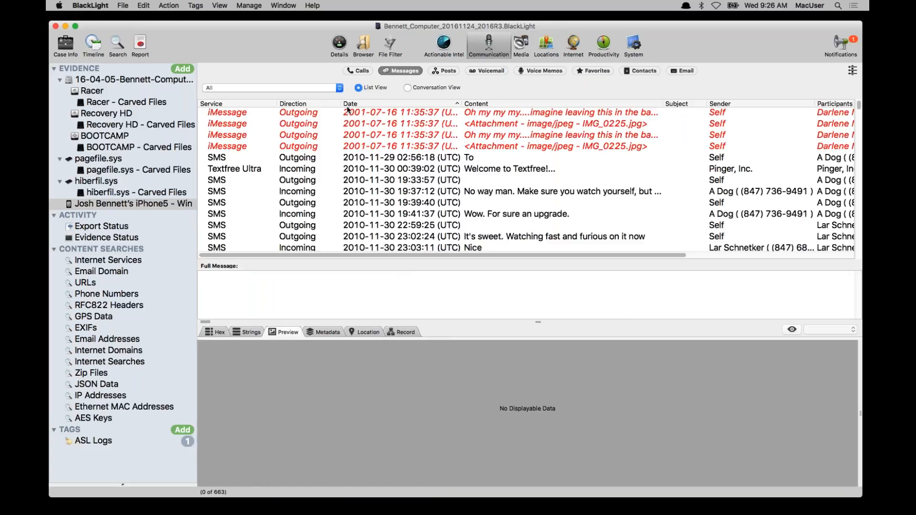
left_click(854, 71)
left_click(856, 85)
left_click(809, 100)
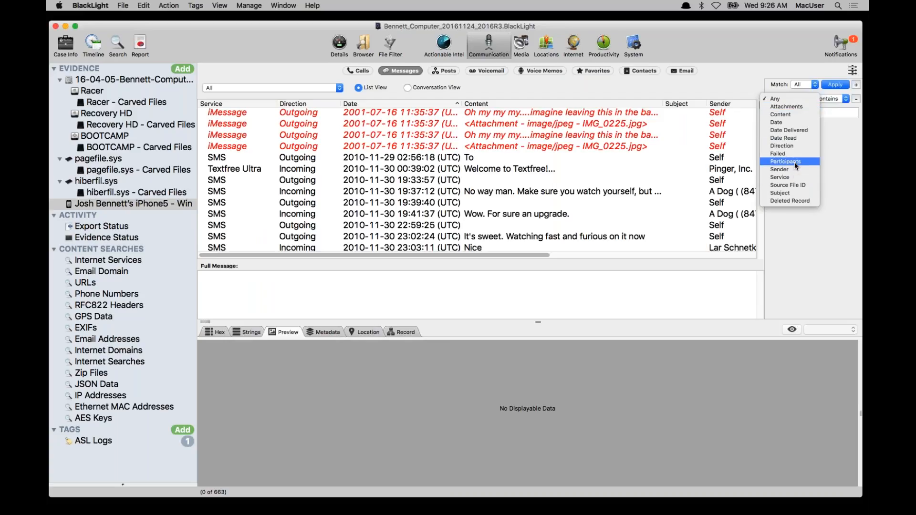
left_click(783, 177)
left_click(854, 114)
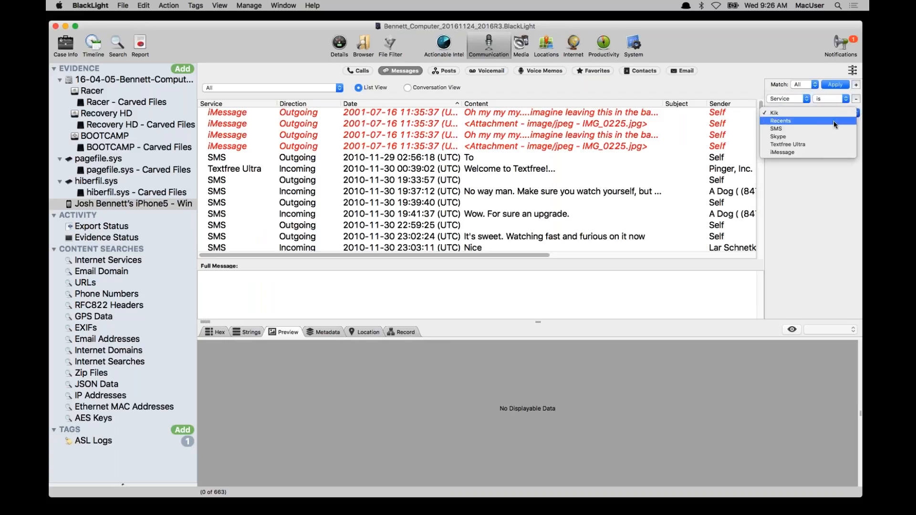
left_click(809, 122)
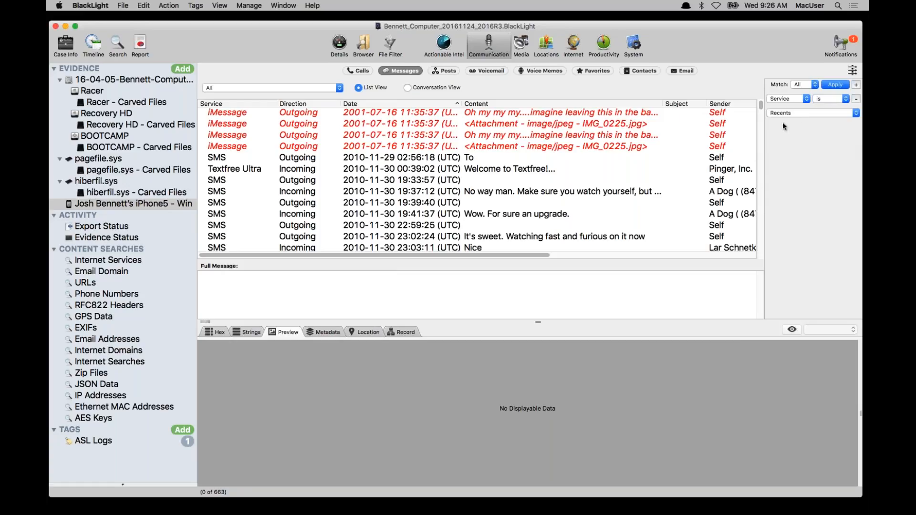
left_click(835, 84)
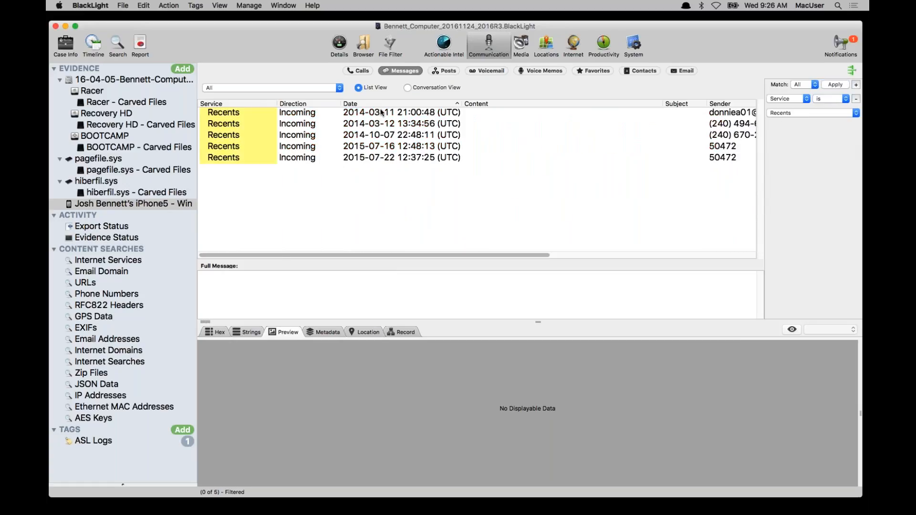
Step: Select the iPhone's 2014-03-11 Recents message, narrow the Content column to reveal sender and participants, and show Racer's filtered messages
left_click(353, 115)
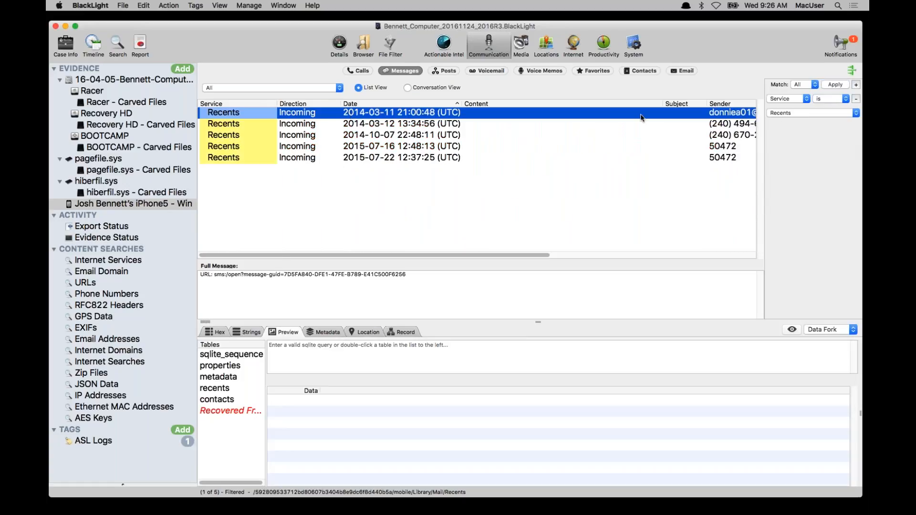
left_click_drag(663, 103, 515, 105)
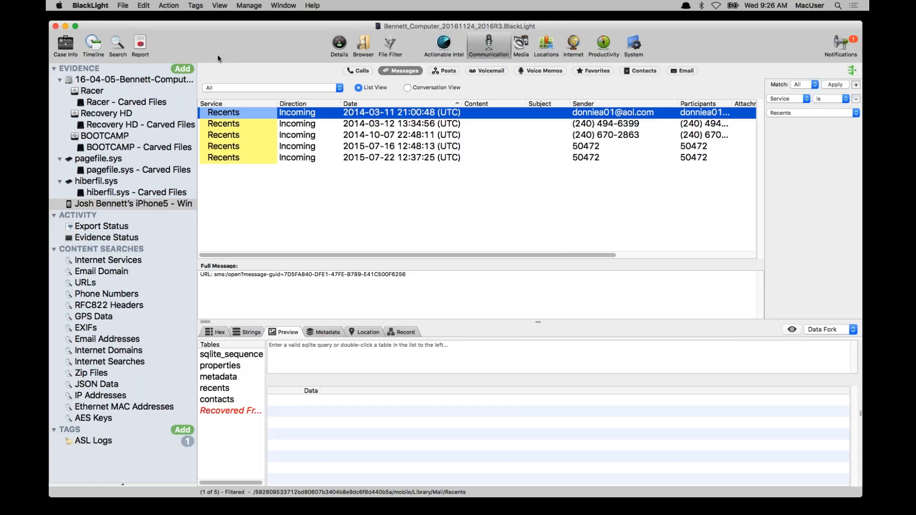
left_click(145, 95)
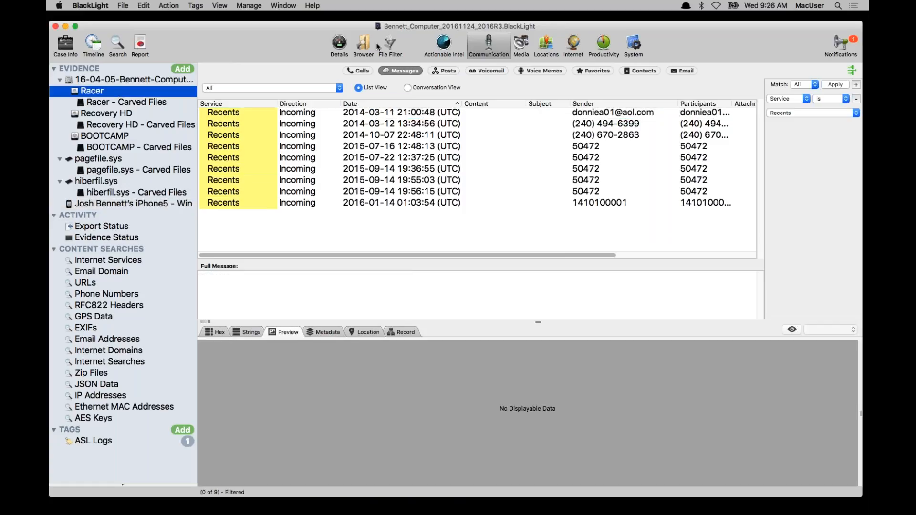
Step: Show the details summary of the hiberfil.sys memory image and list its processes in the System view
left_click(339, 44)
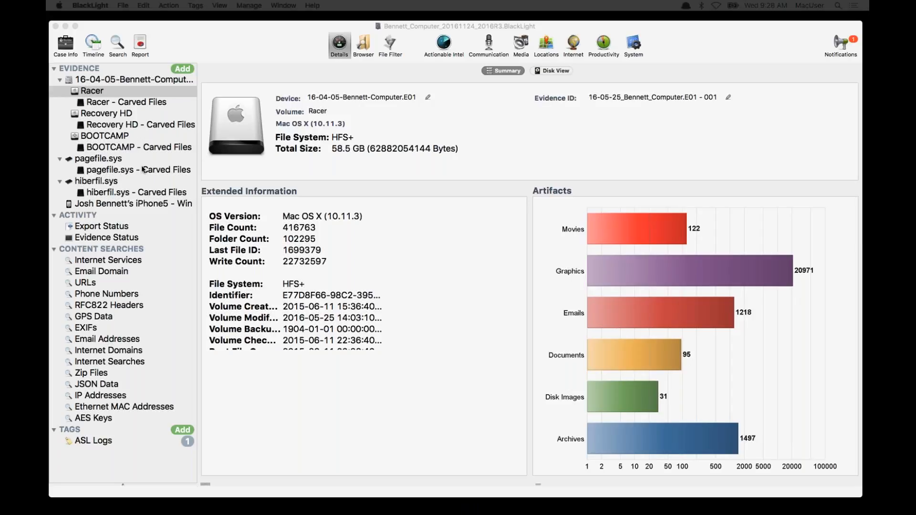
left_click(133, 183)
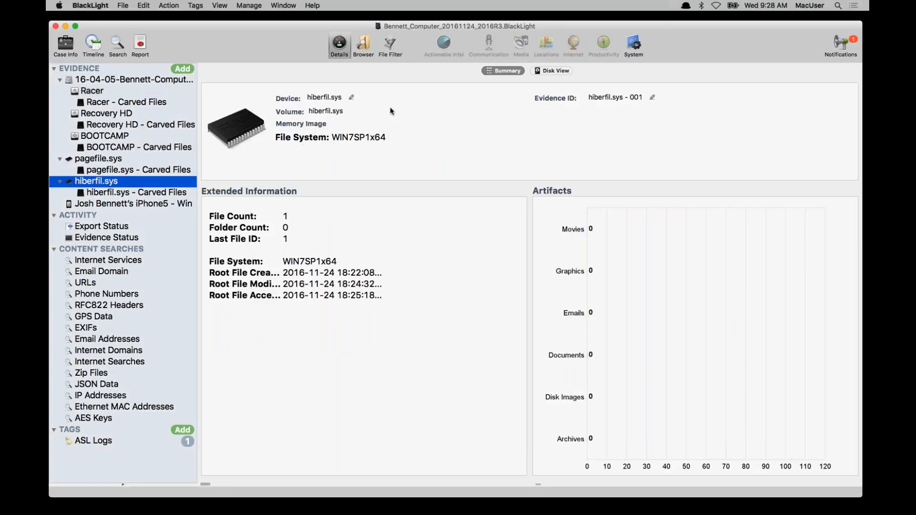
left_click(637, 44)
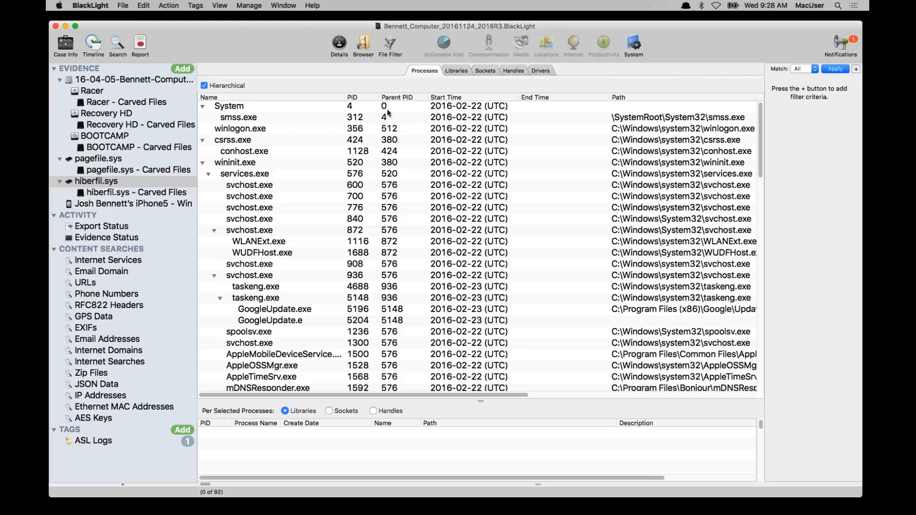
Step: Check the export options for the processes from smss.exe through svchost.exe (PID 872) and widen the Start Time column to show full timestamps
left_click(319, 119)
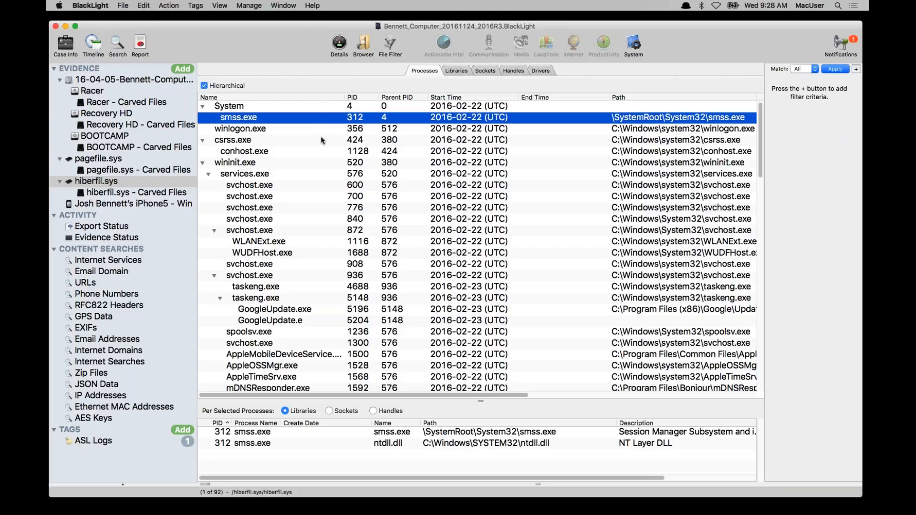
left_click(308, 233, "shift")
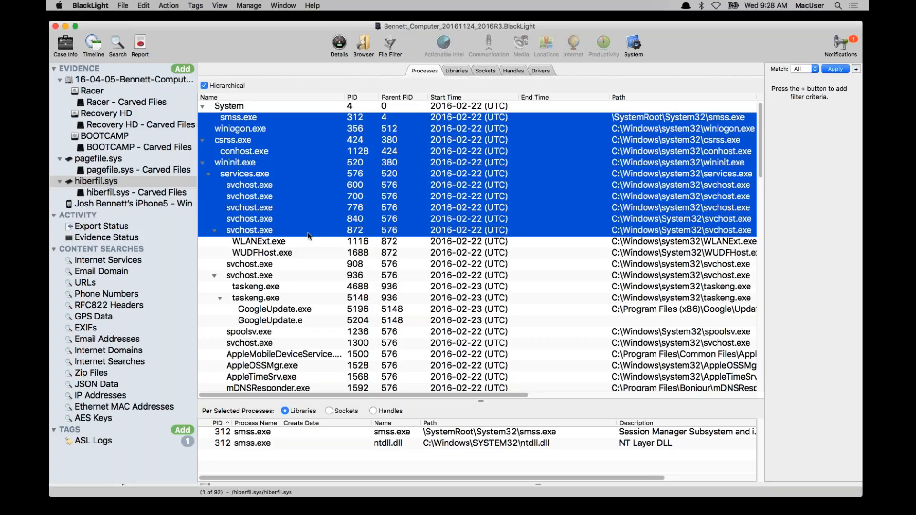
right_click(458, 157)
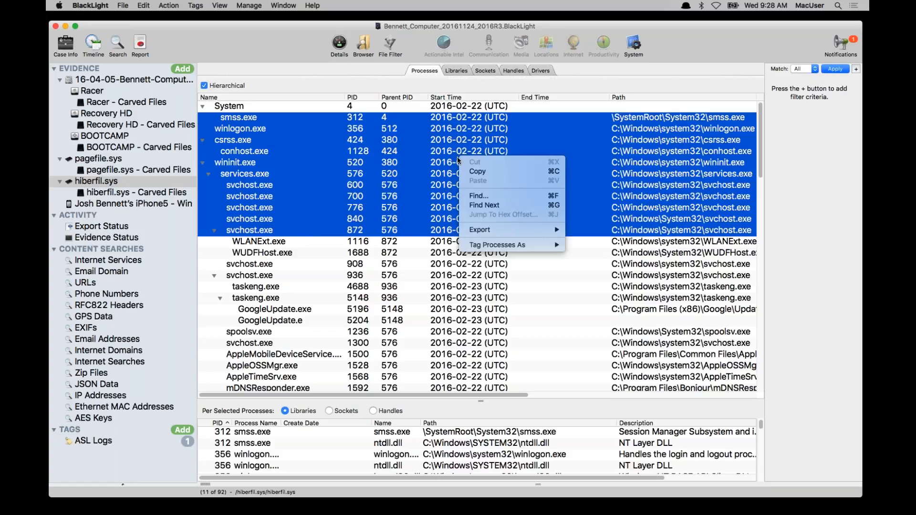
mouse_move(494, 228)
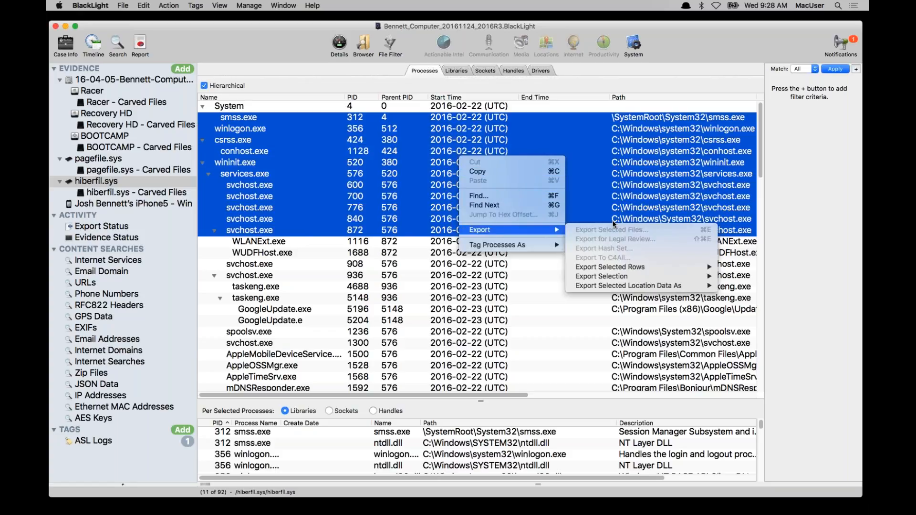
mouse_move(613, 269)
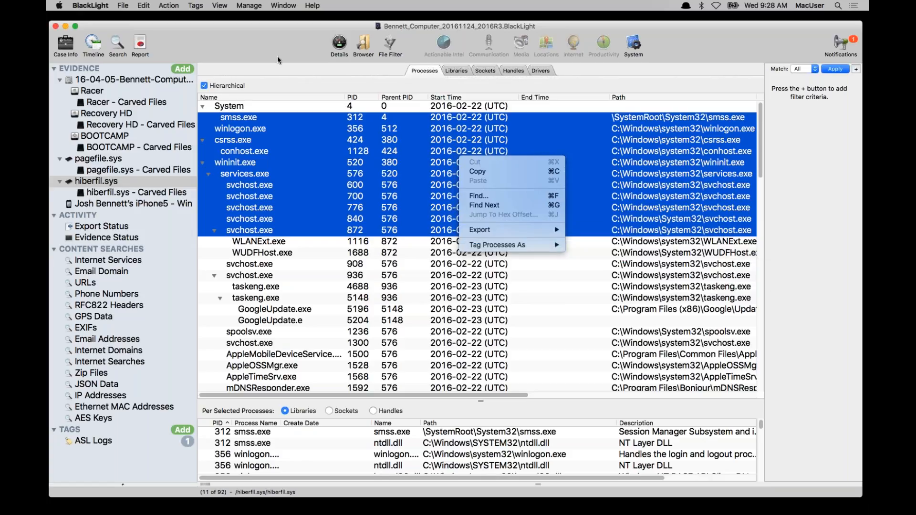
left_click(268, 44)
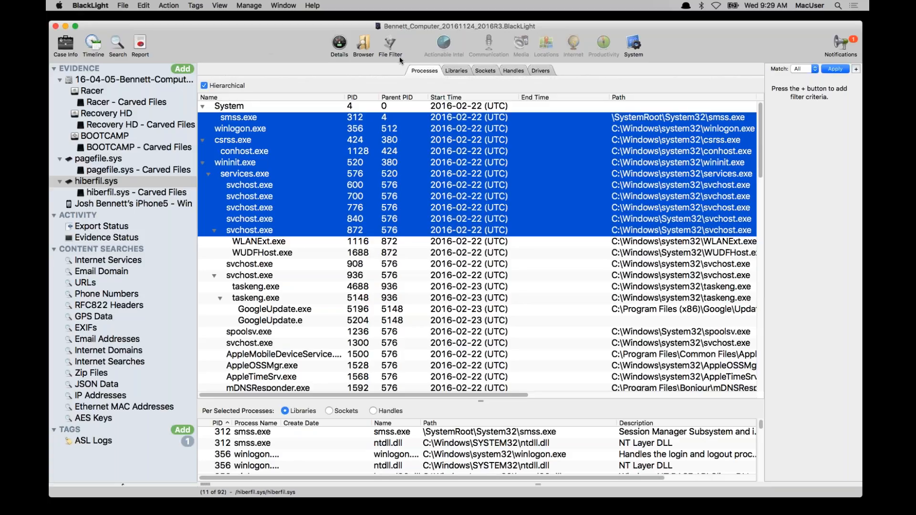
left_click_drag(519, 98, 602, 98)
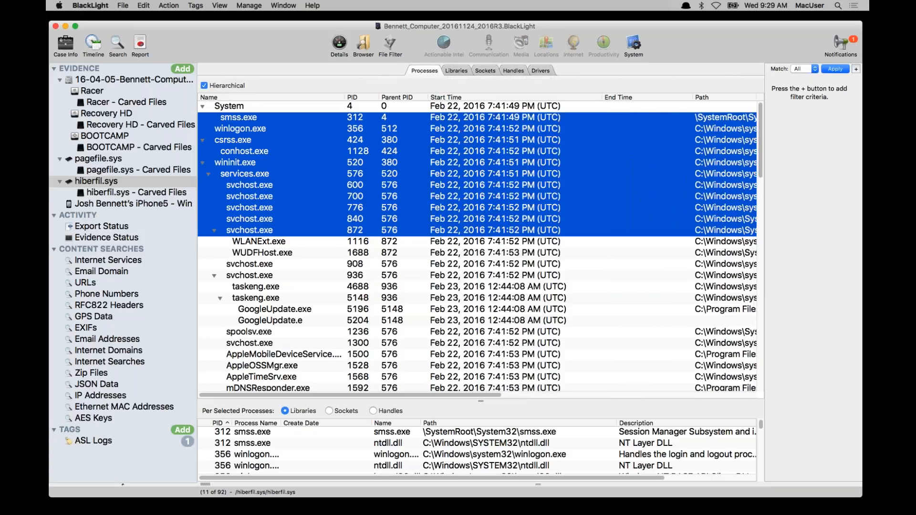